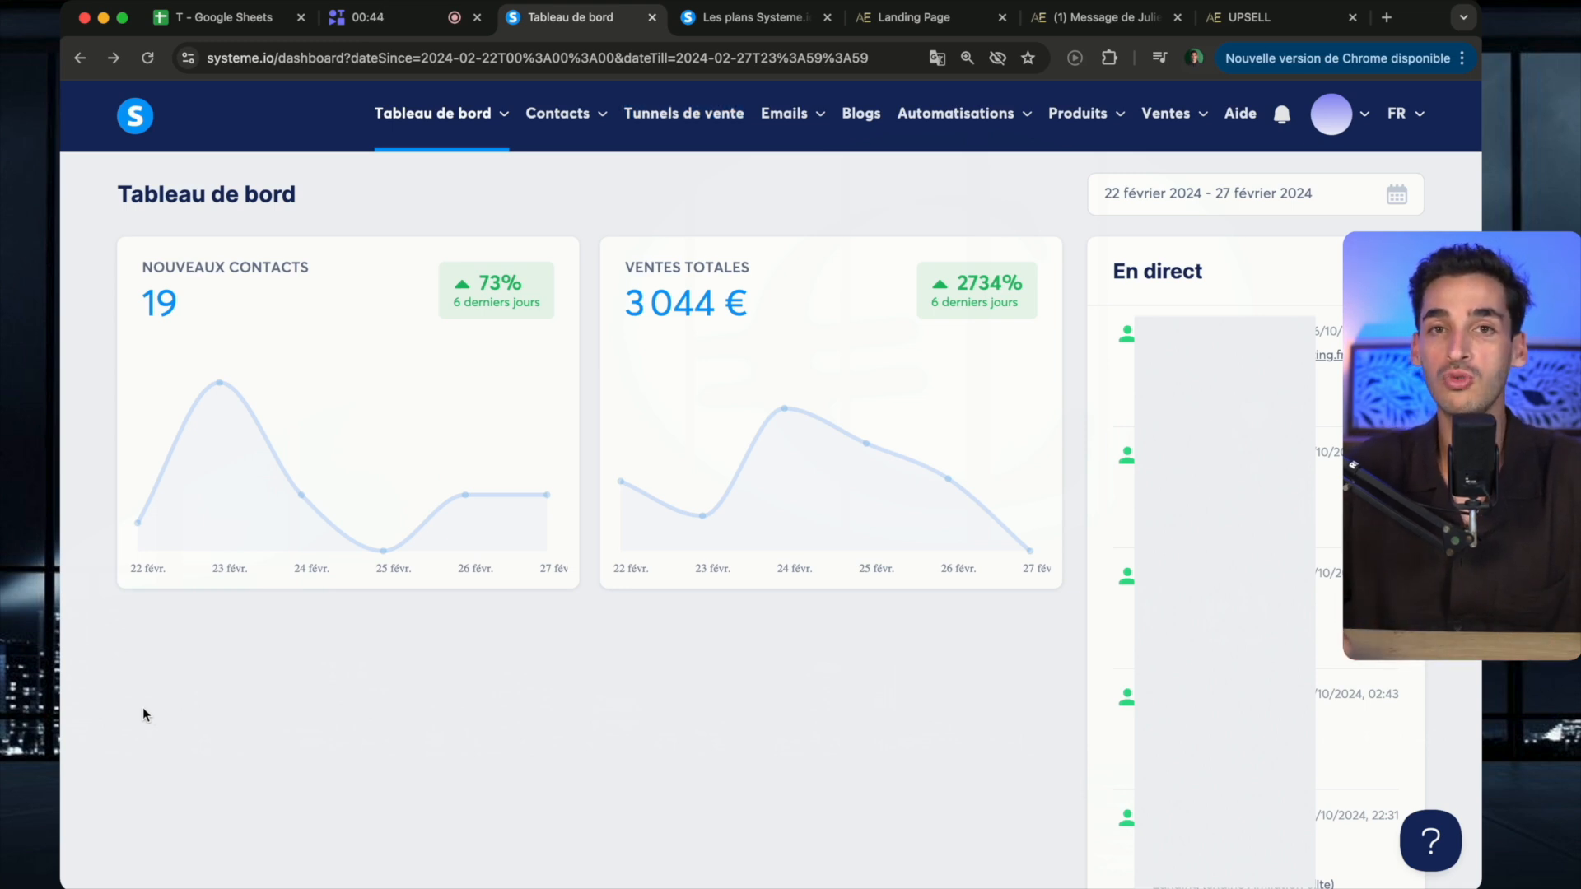
Review the Systeme.io pricing page, comparing contact, funnel, automation and email campaign limits across the four plans
click(732, 25)
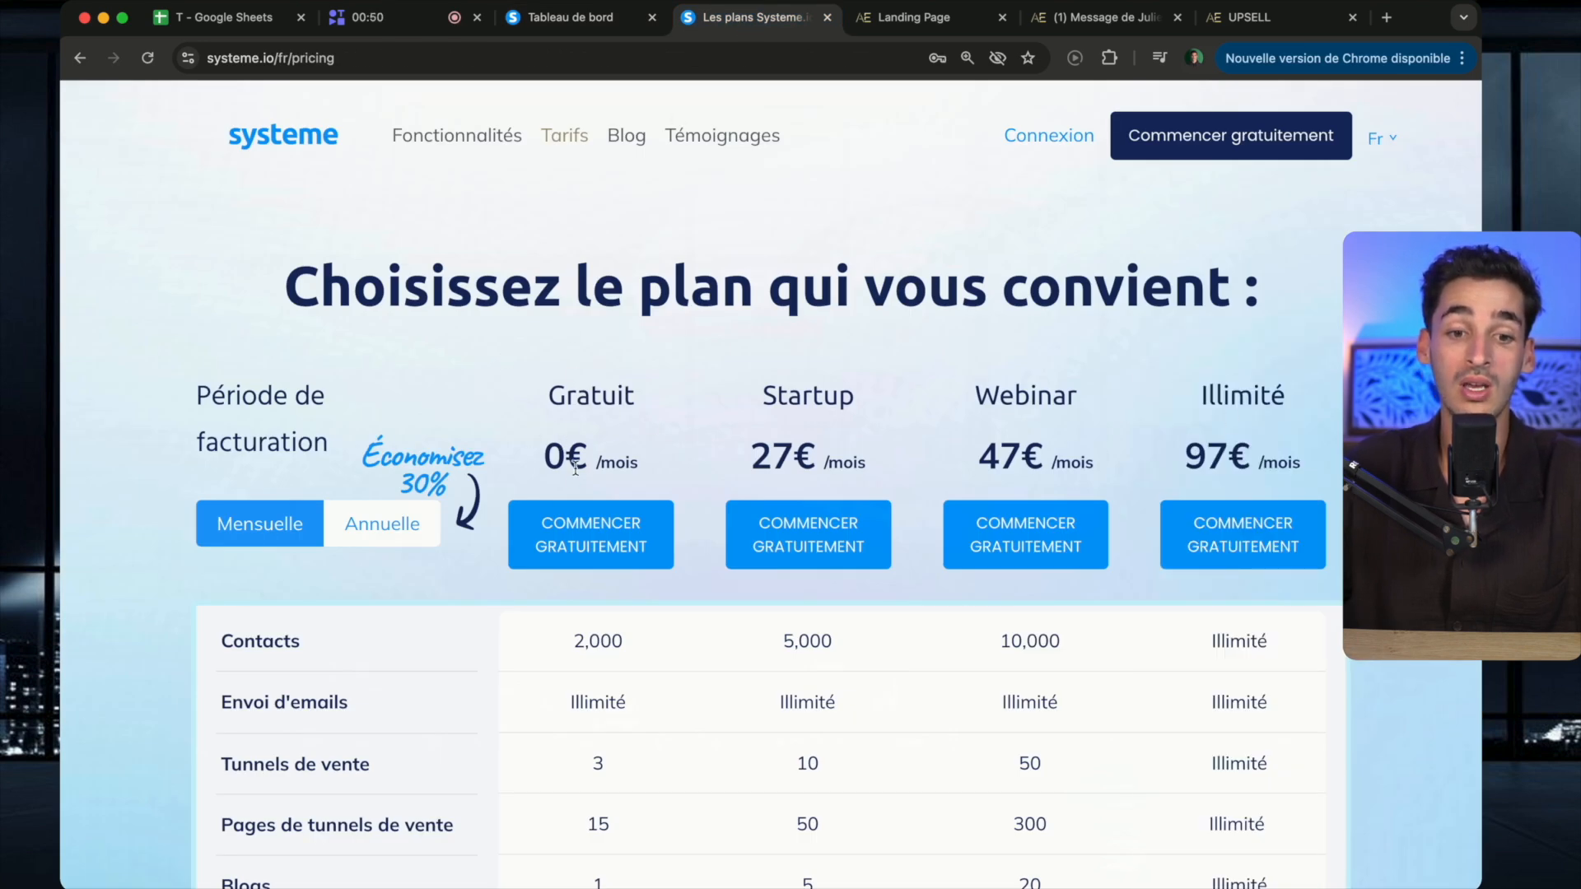
scroll(593, 465, down, 5)
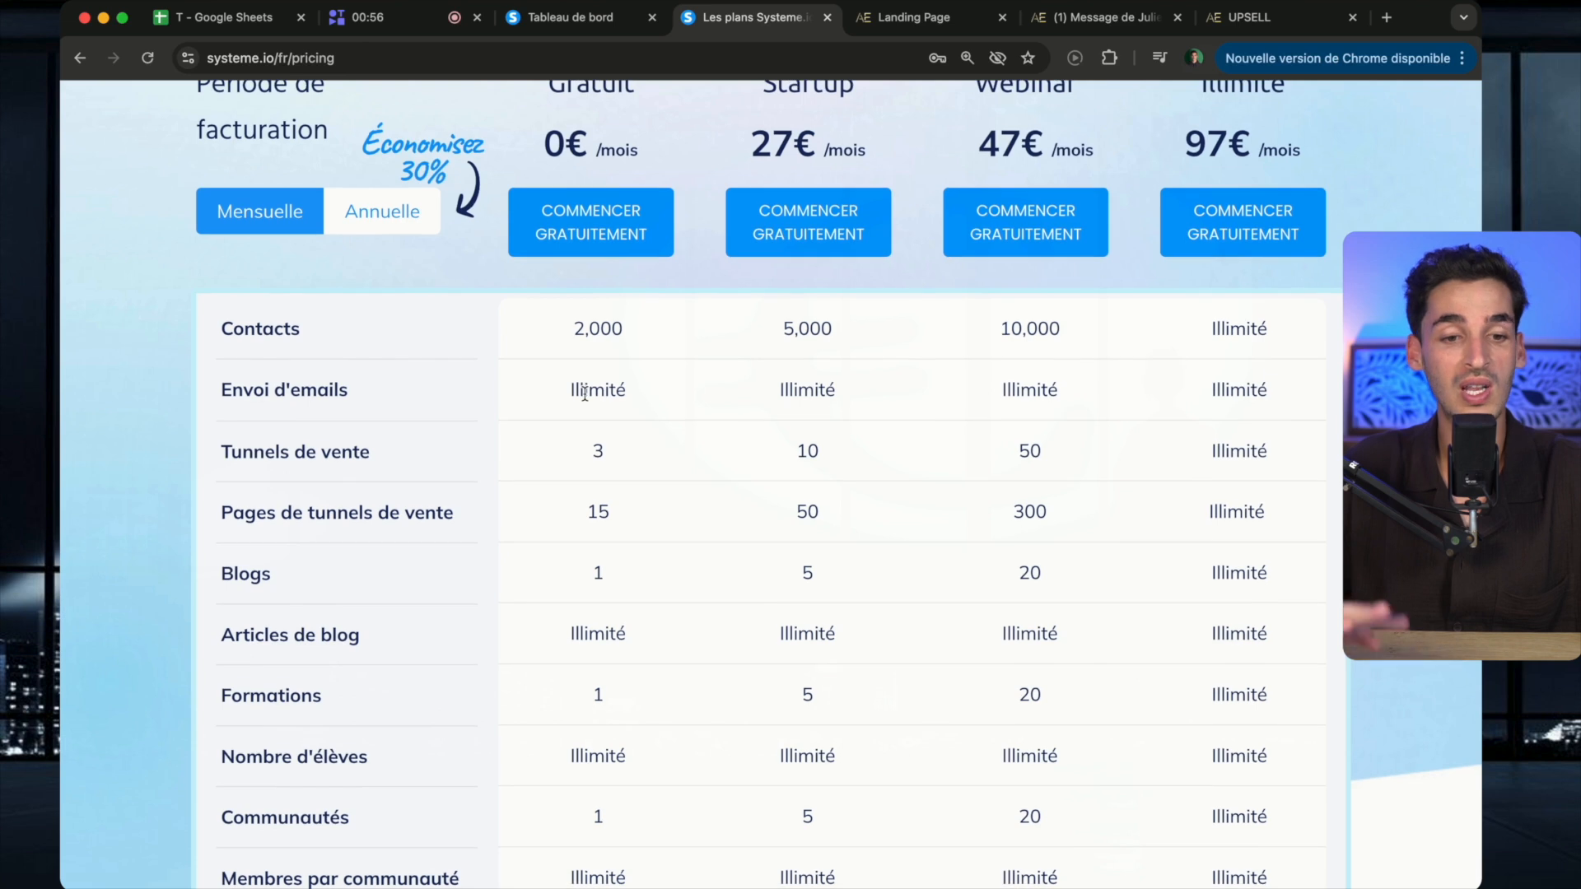
scroll(585, 392, down, 7)
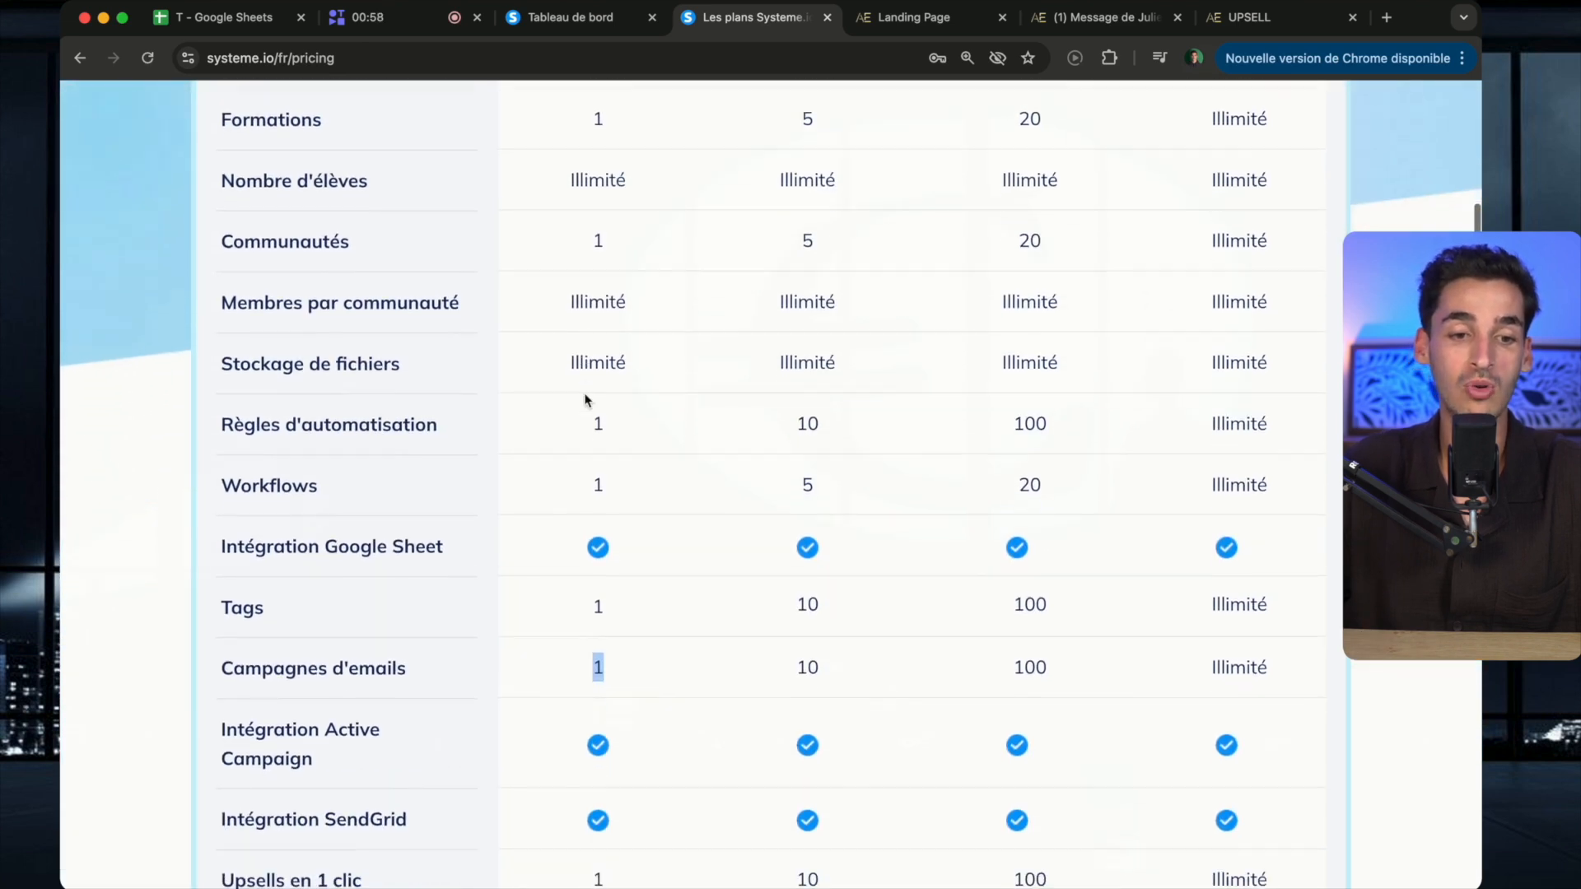
scroll(587, 398, down, 2)
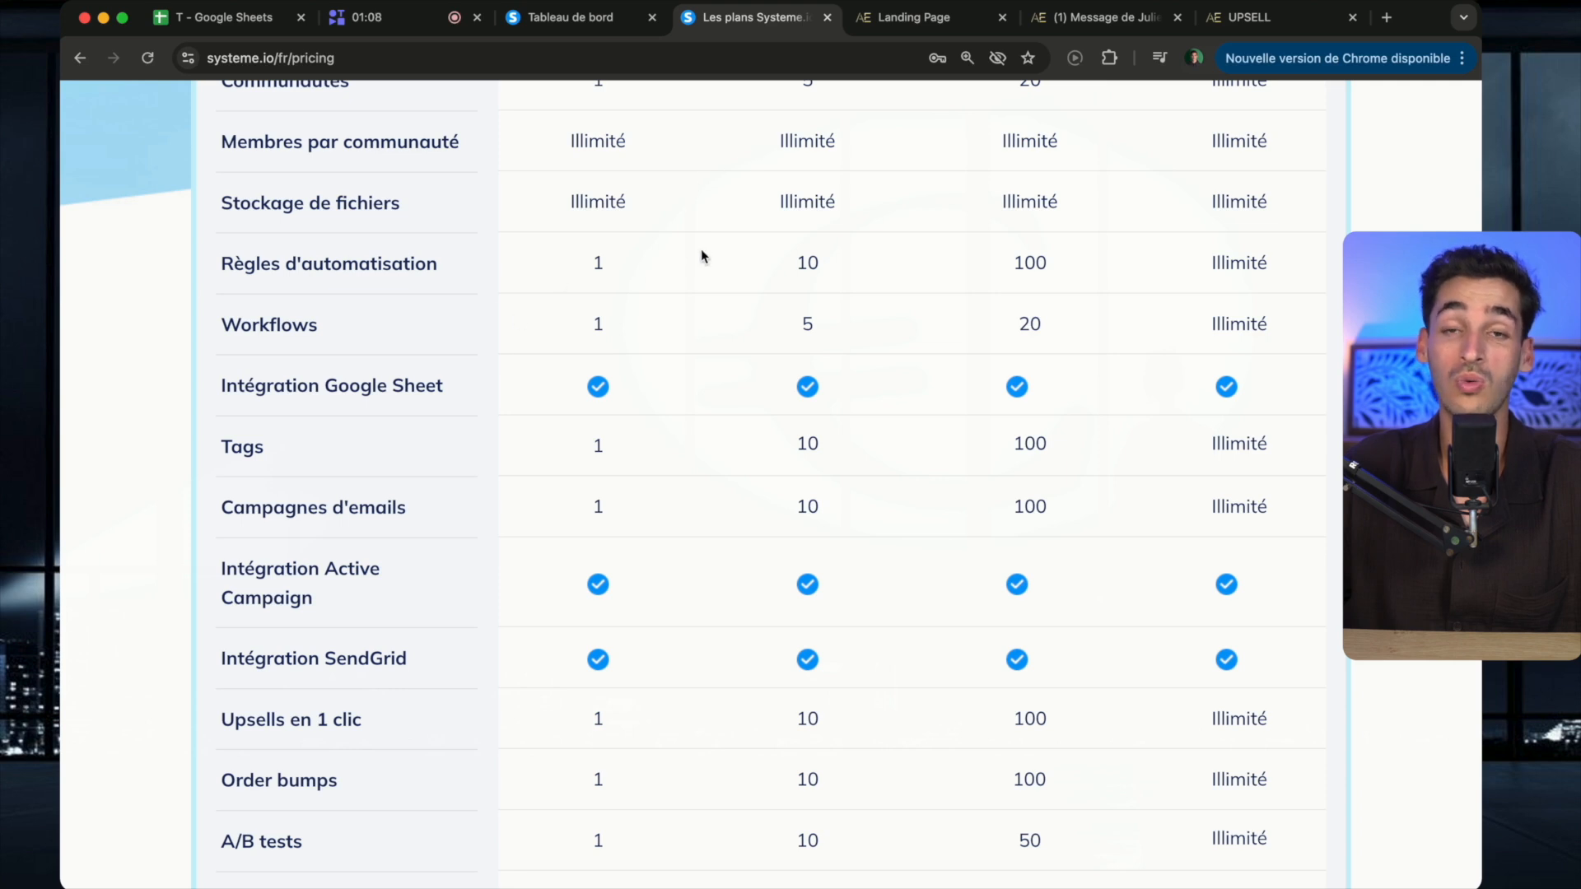
Look through the example funnel pages: the wellness tracker landing page, the monthly budget planner page and the upsell page
click(920, 37)
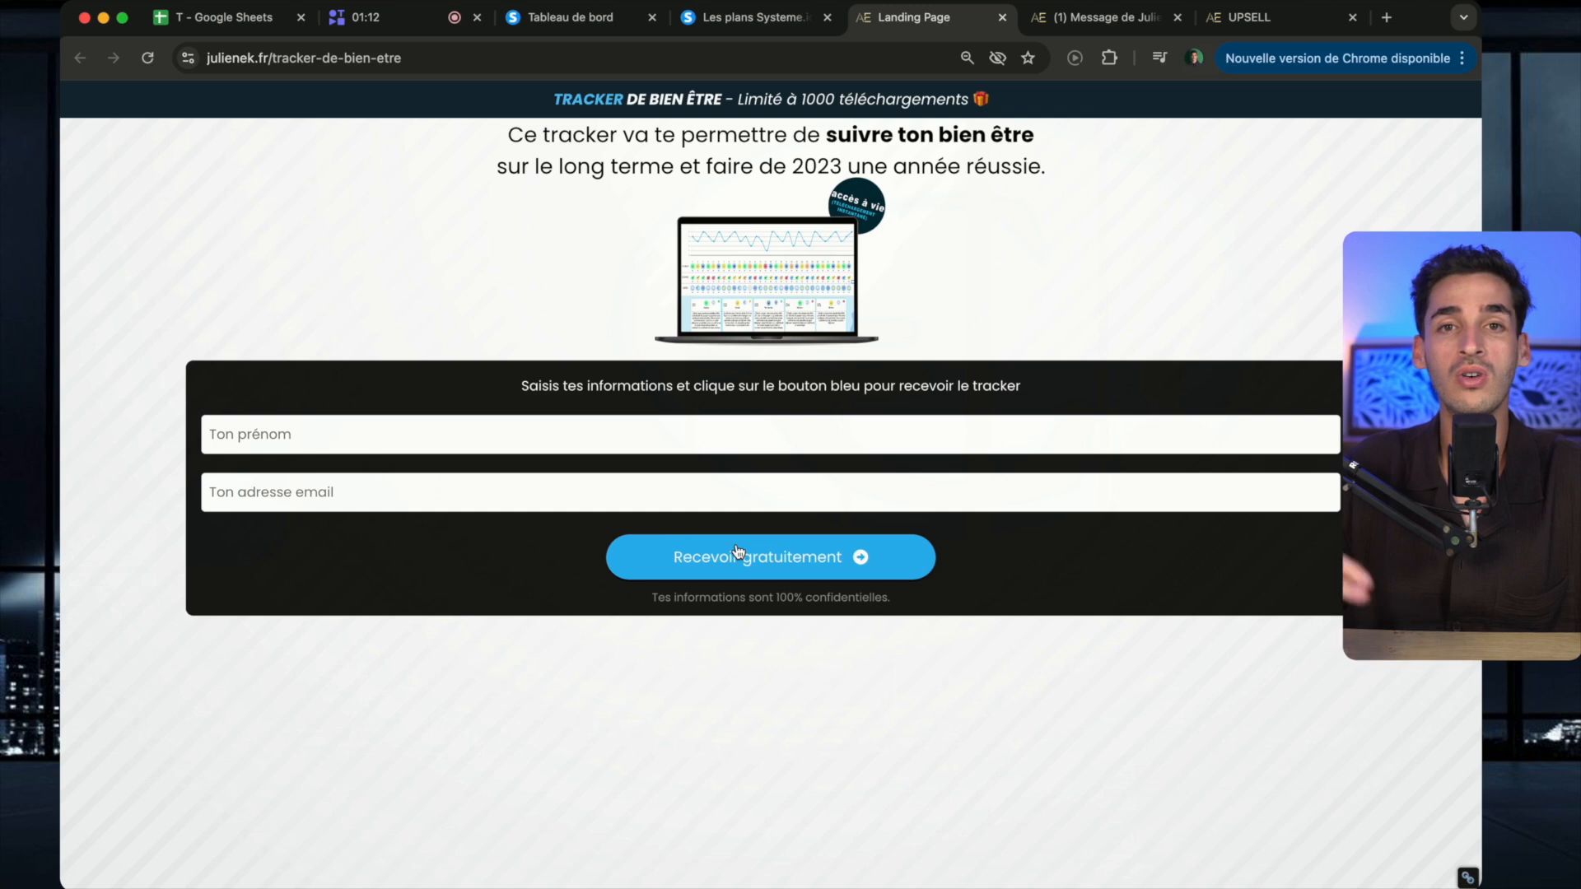
click(1120, 17)
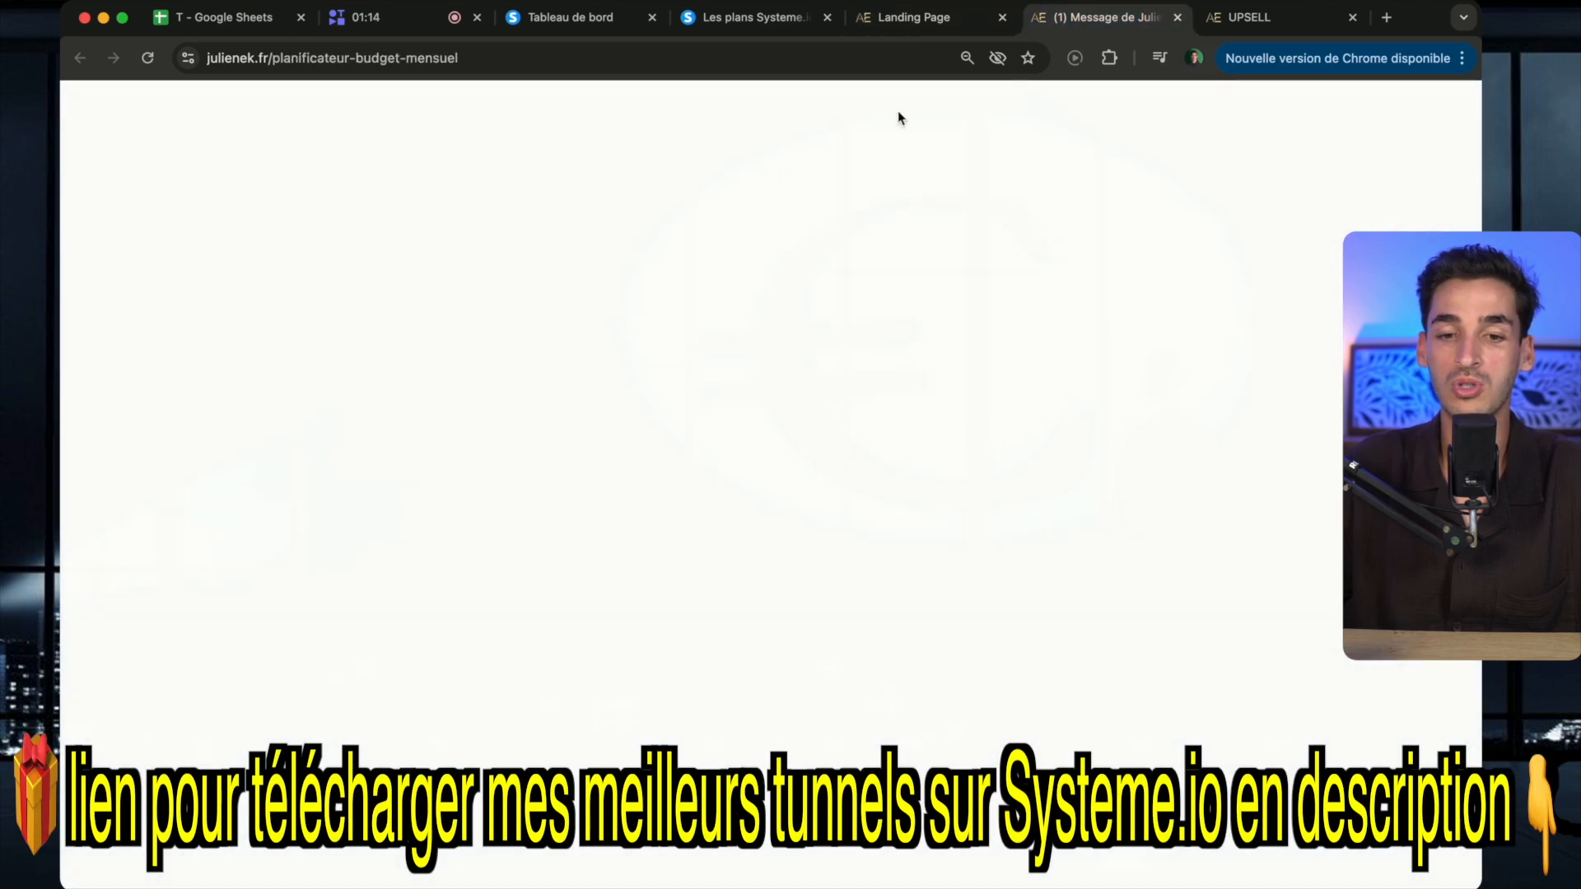
click(1249, 17)
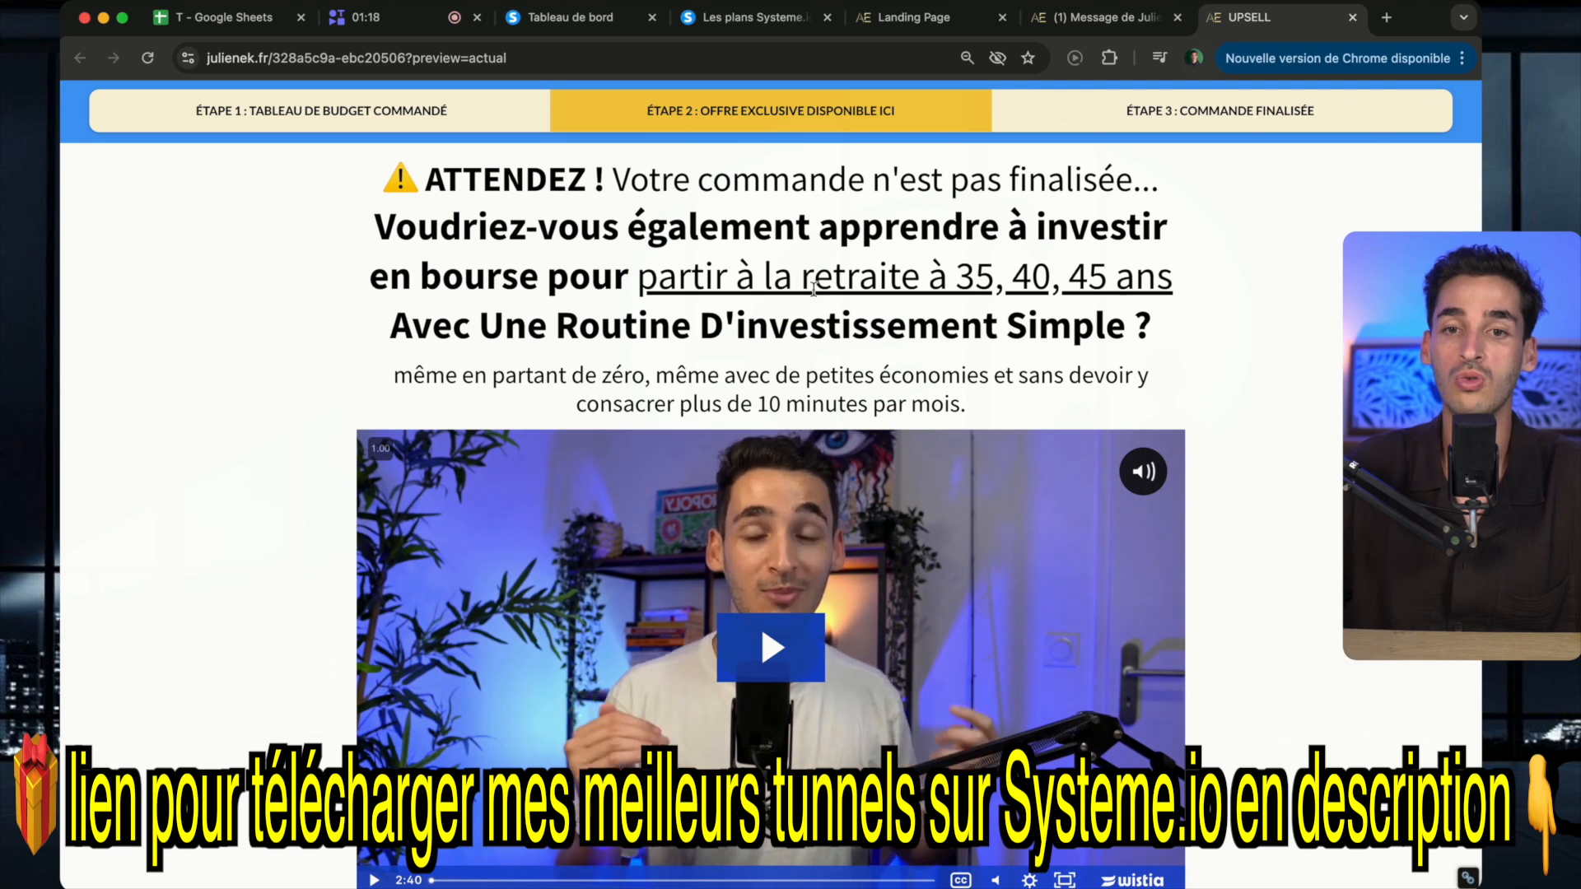
click(882, 23)
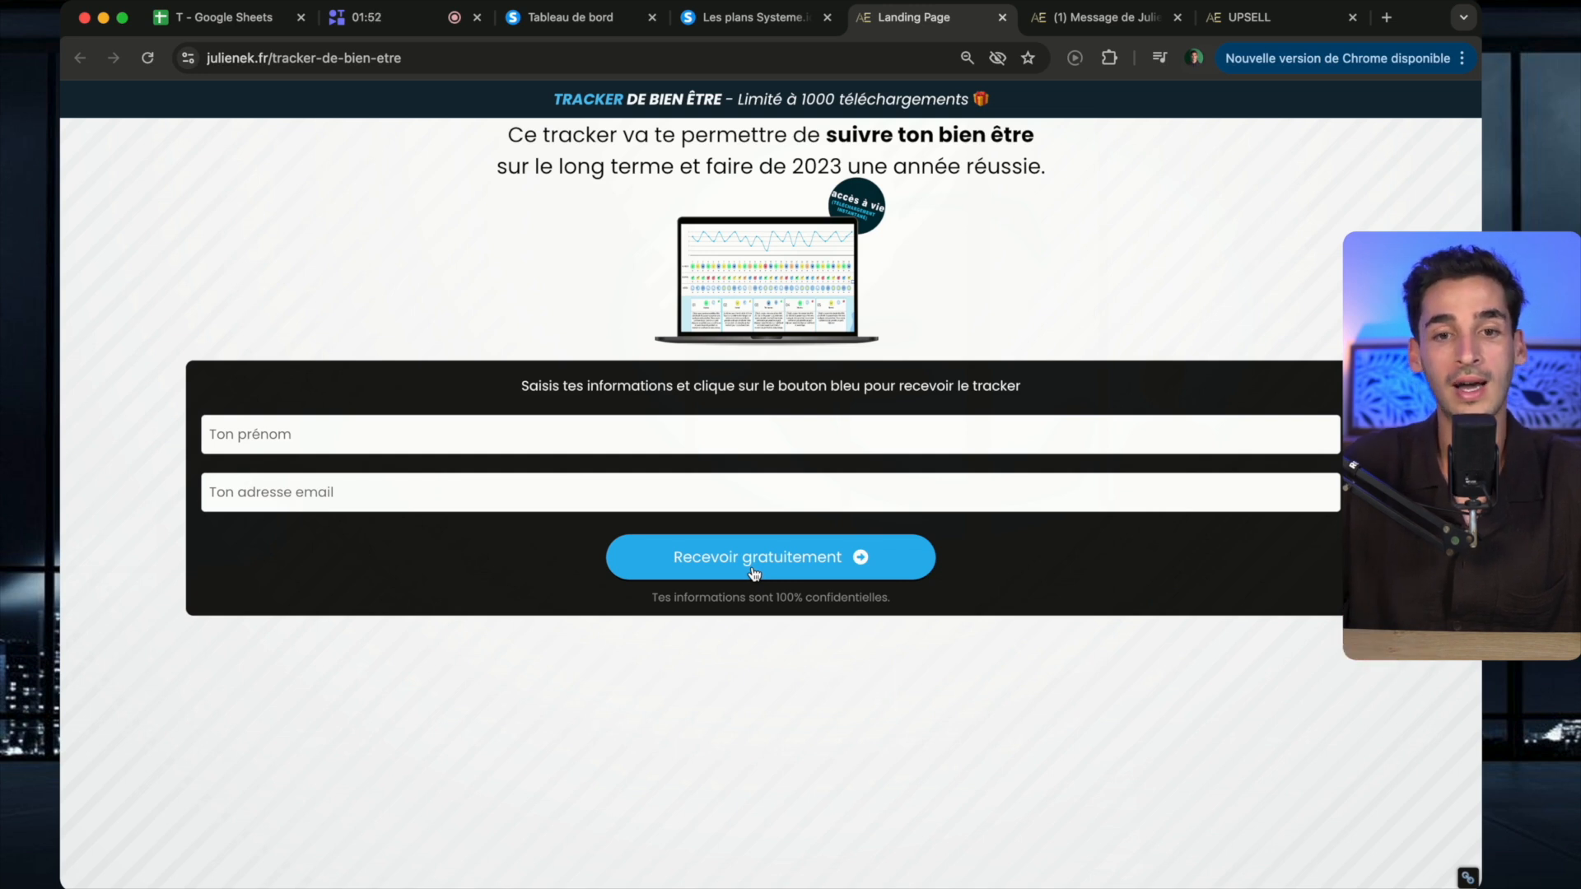
Return to the Systeme.io pricing page and review the monthly prices of the Gratuit, Startup, Webinar and Illimité plans
click(739, 18)
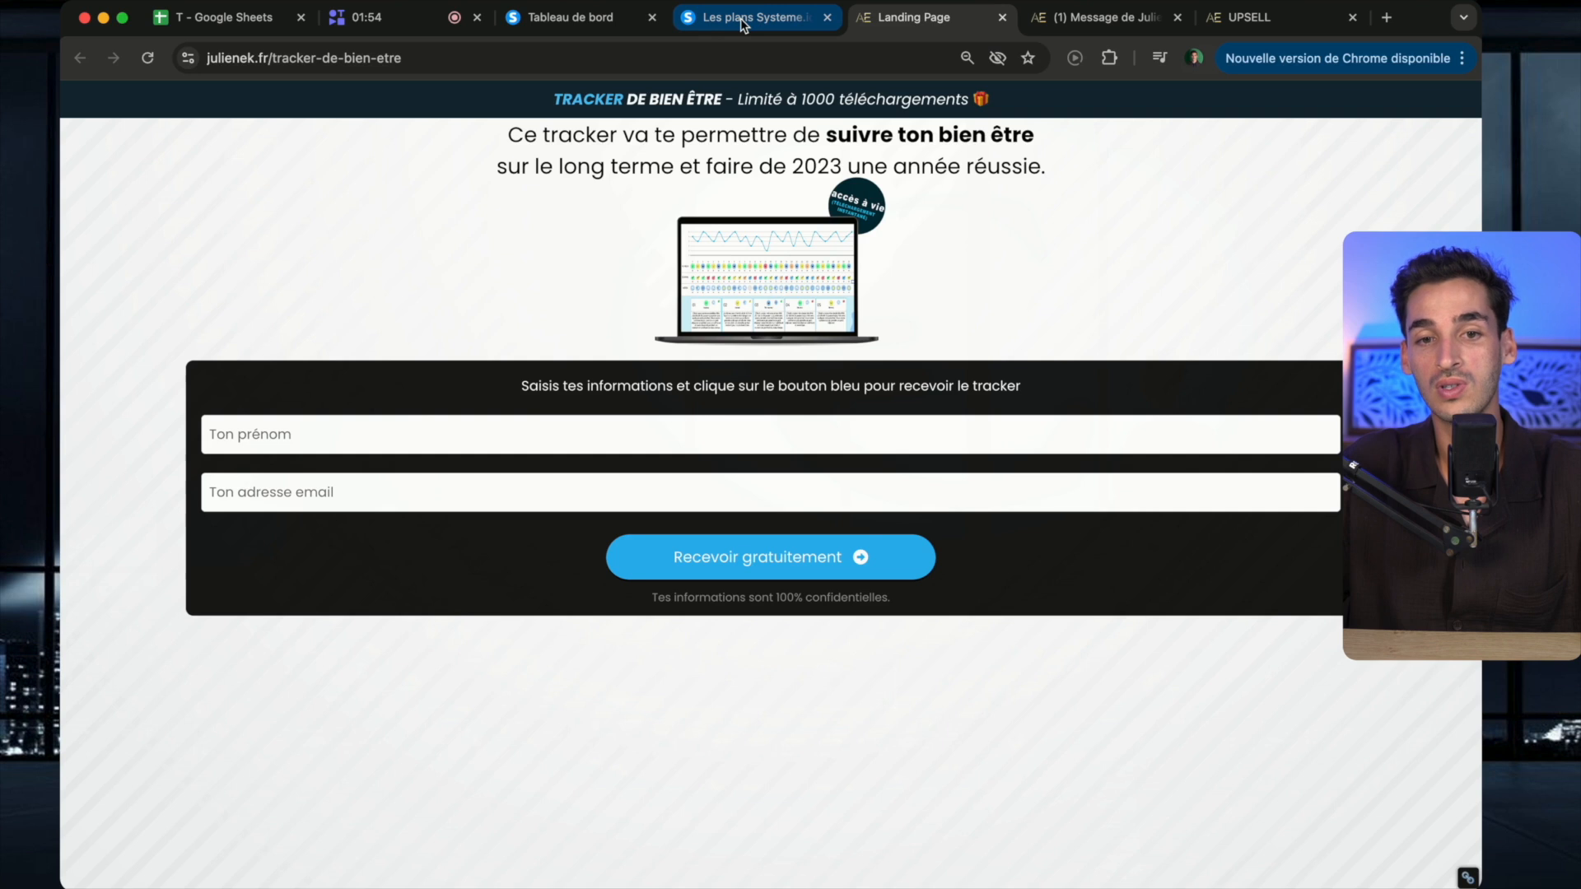
scroll(654, 308, up, 10)
scroll(653, 308, up, 3)
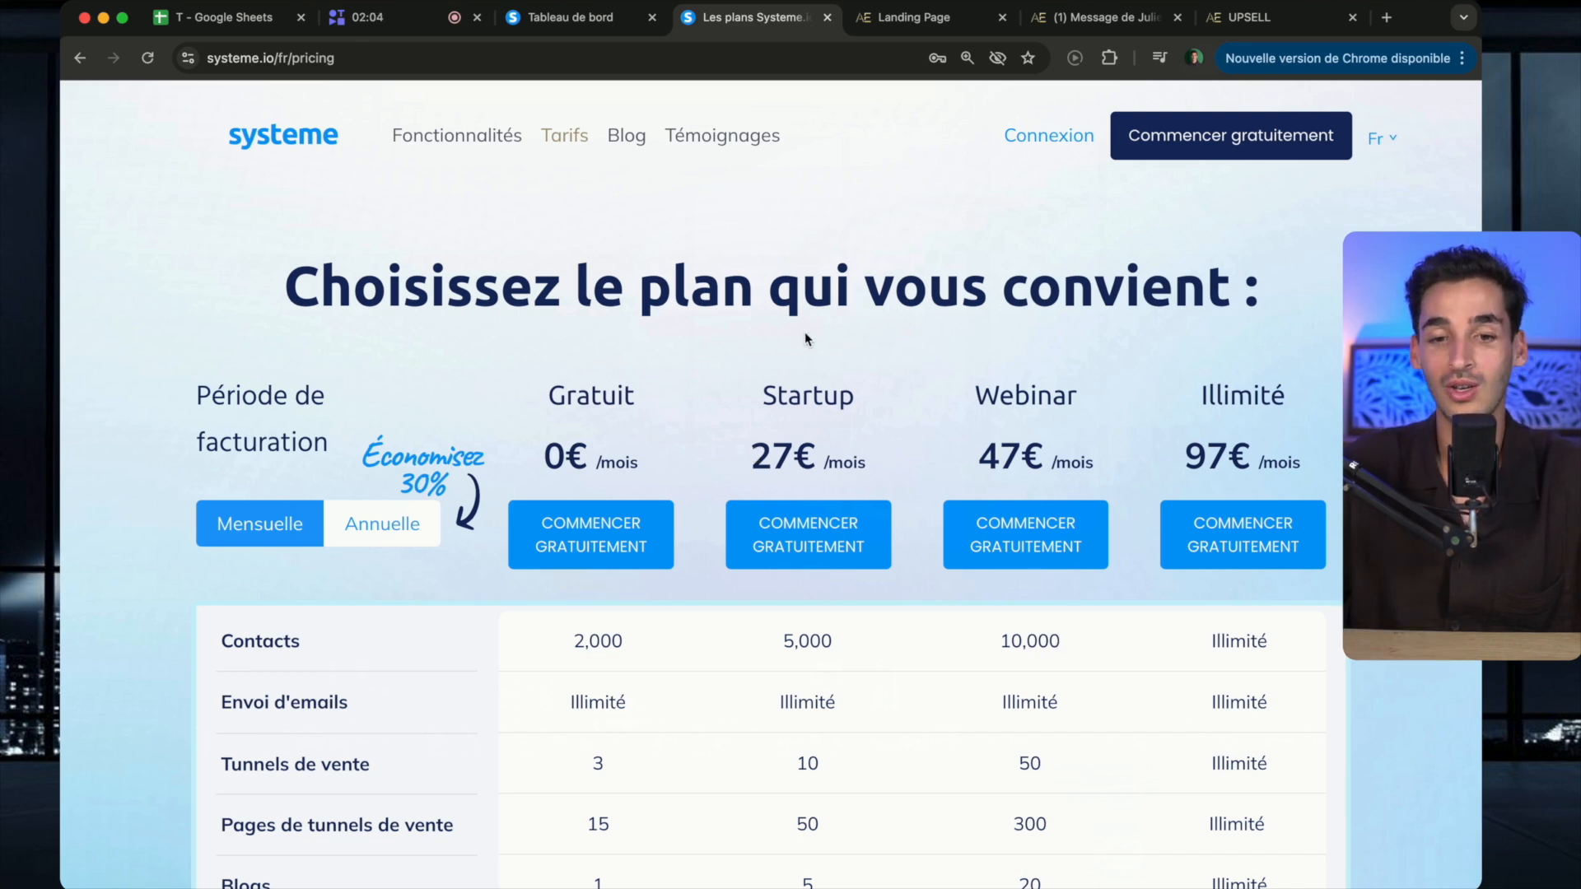
scroll(818, 368, down, 1)
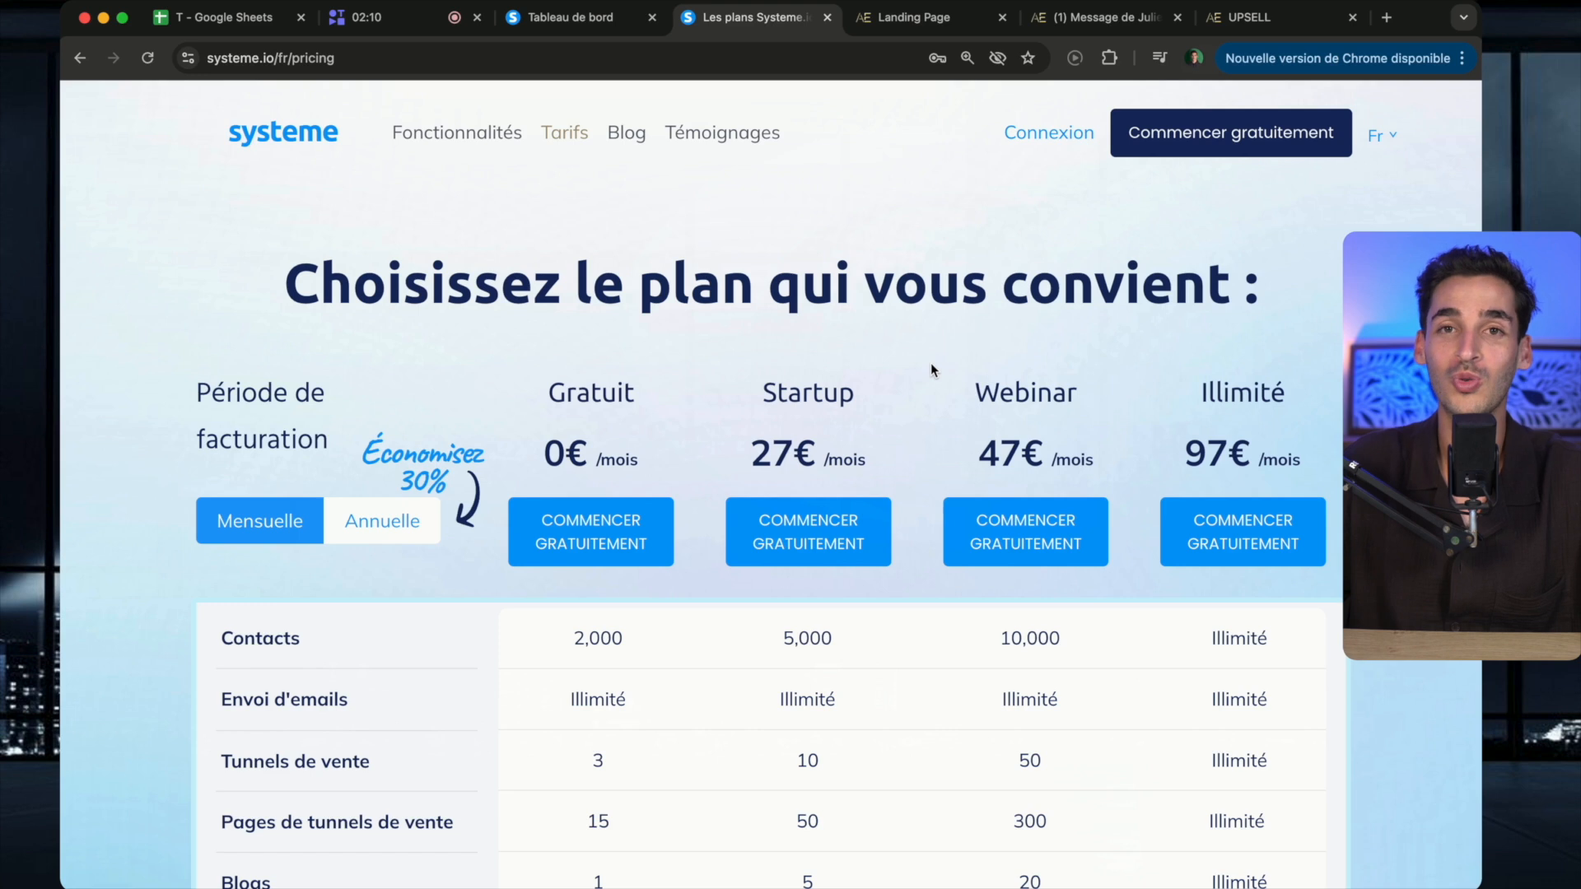
Go back to the Systeme.io dashboard and open the DIVI funnel from the second page of the sales funnel list
click(600, 13)
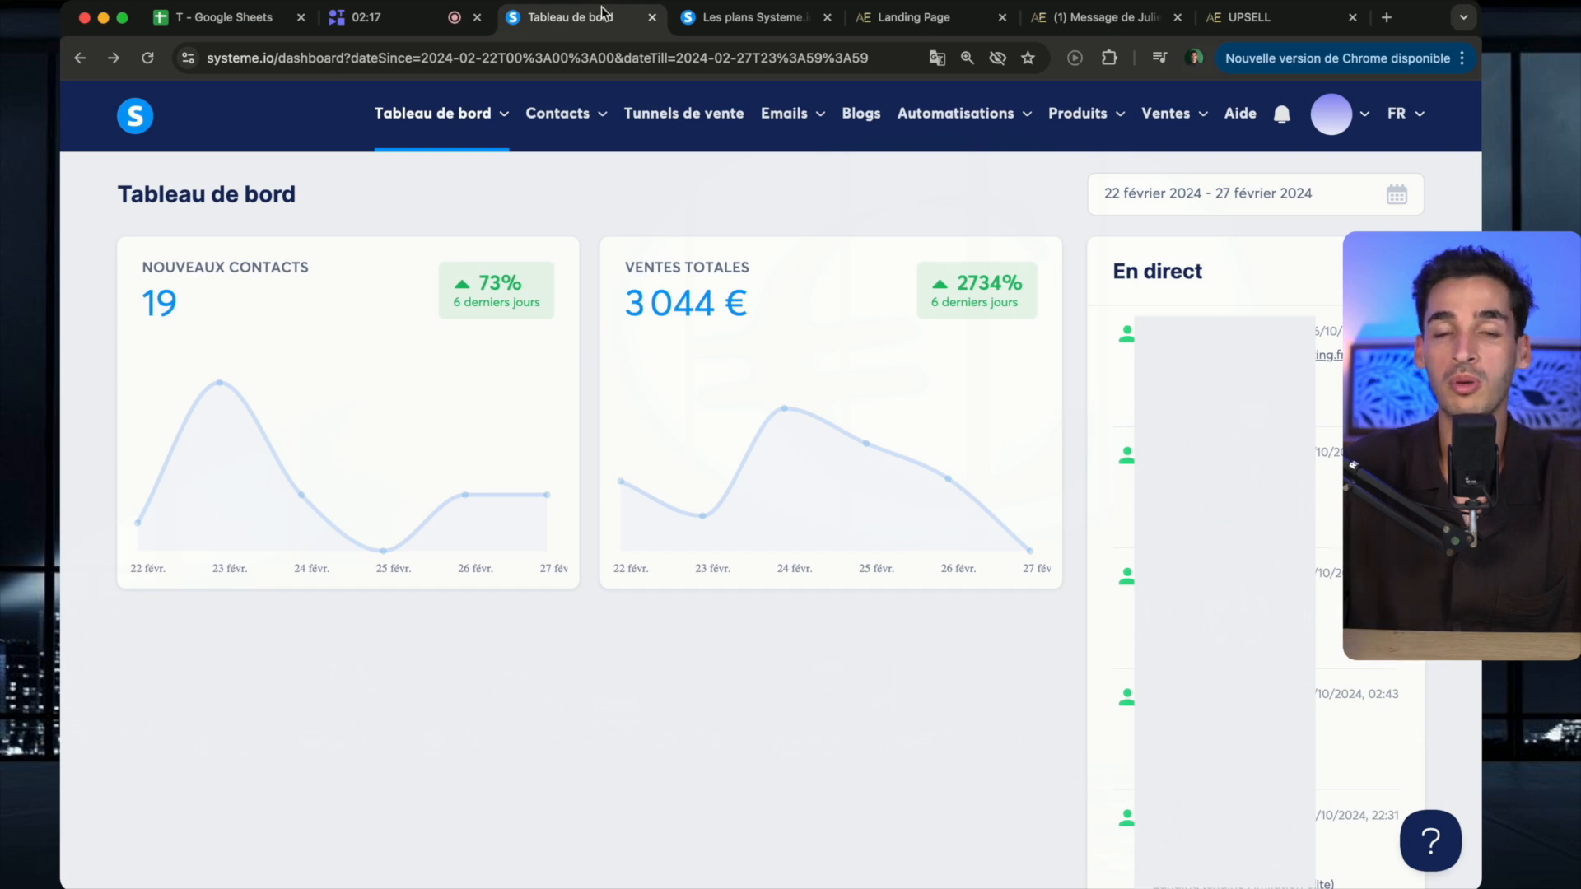
click(668, 132)
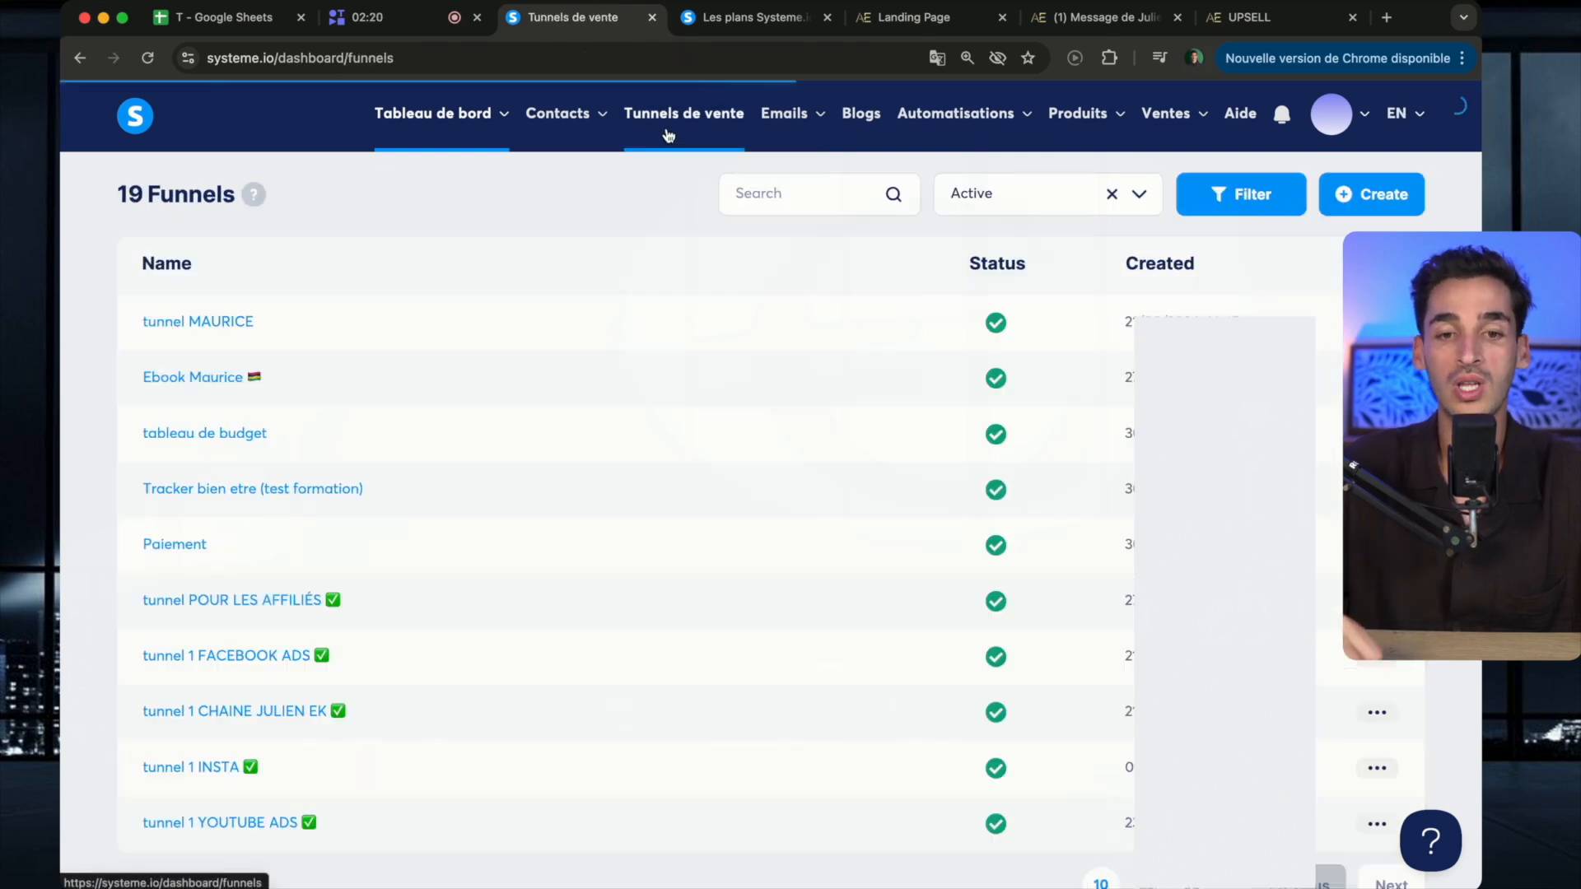
scroll(550, 539, down, 1)
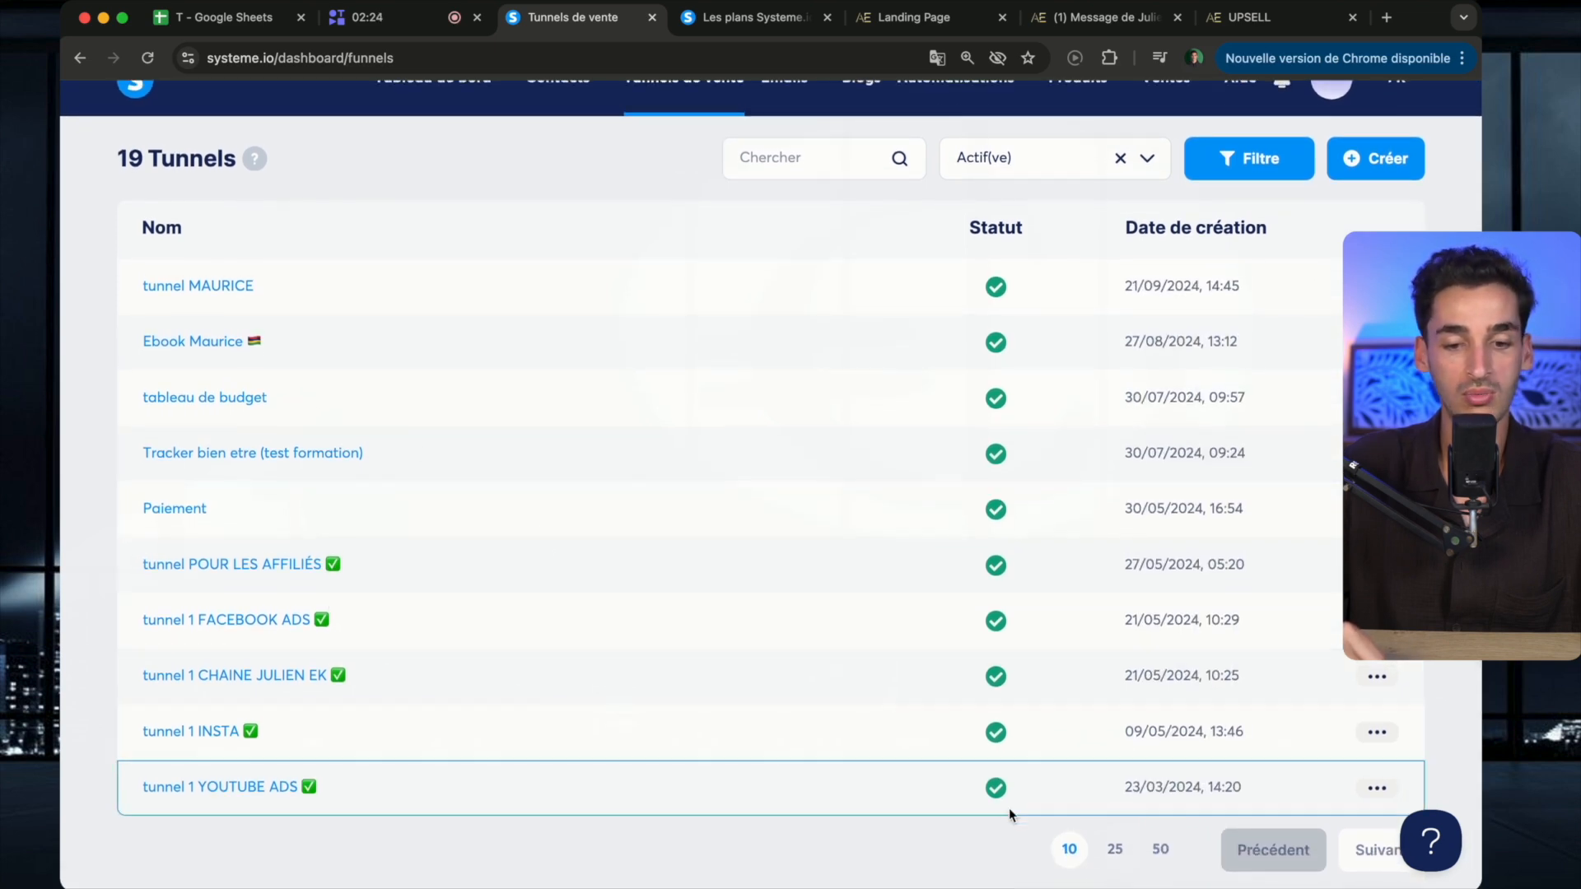
click(1354, 849)
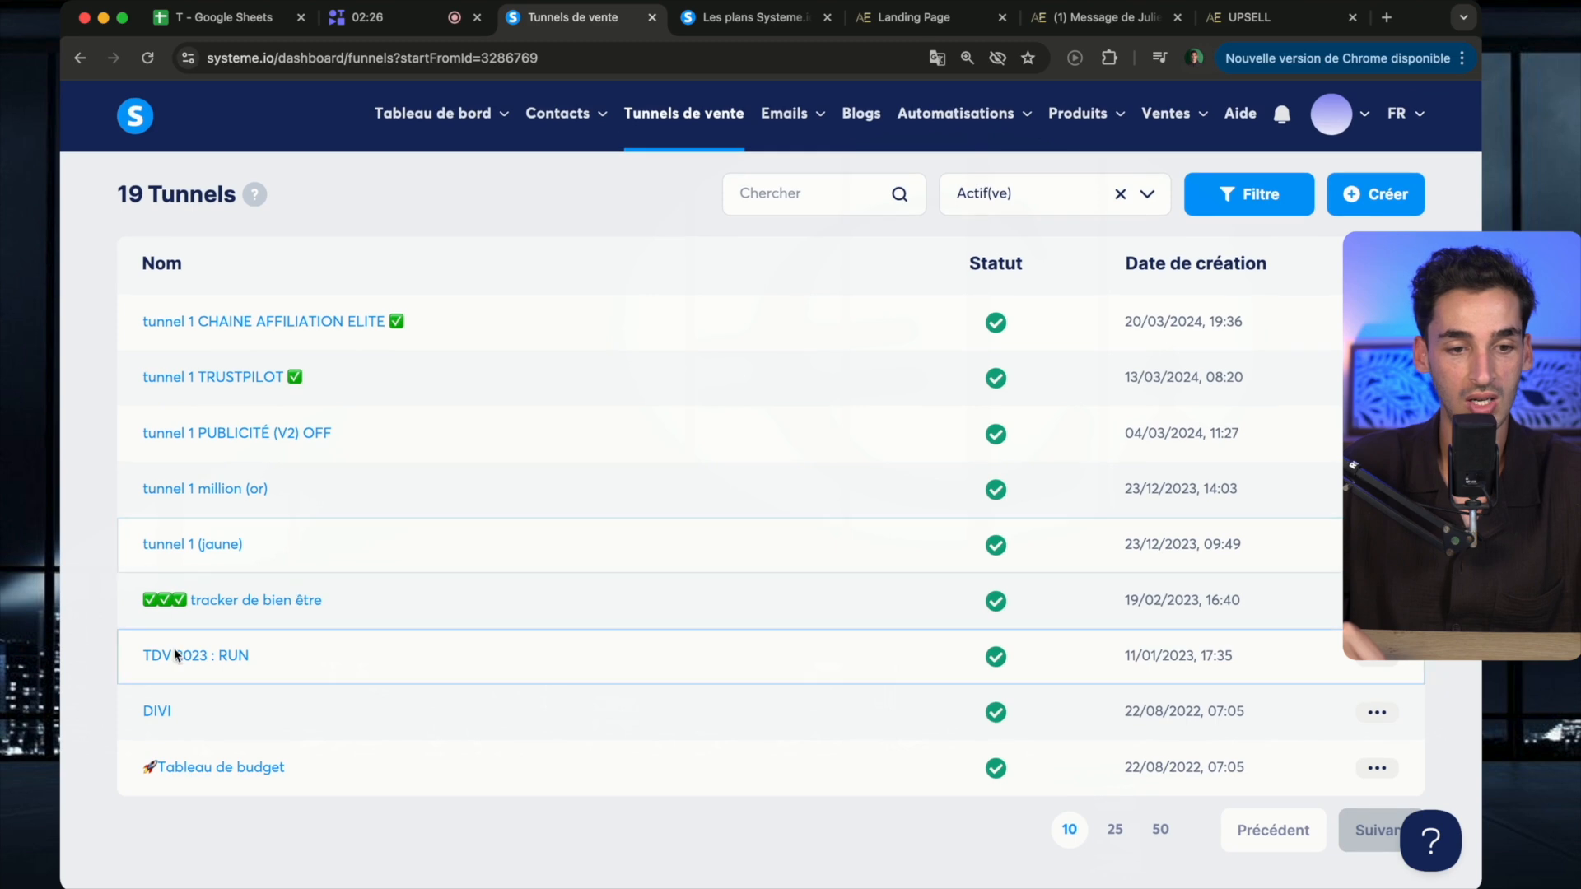
click(161, 713)
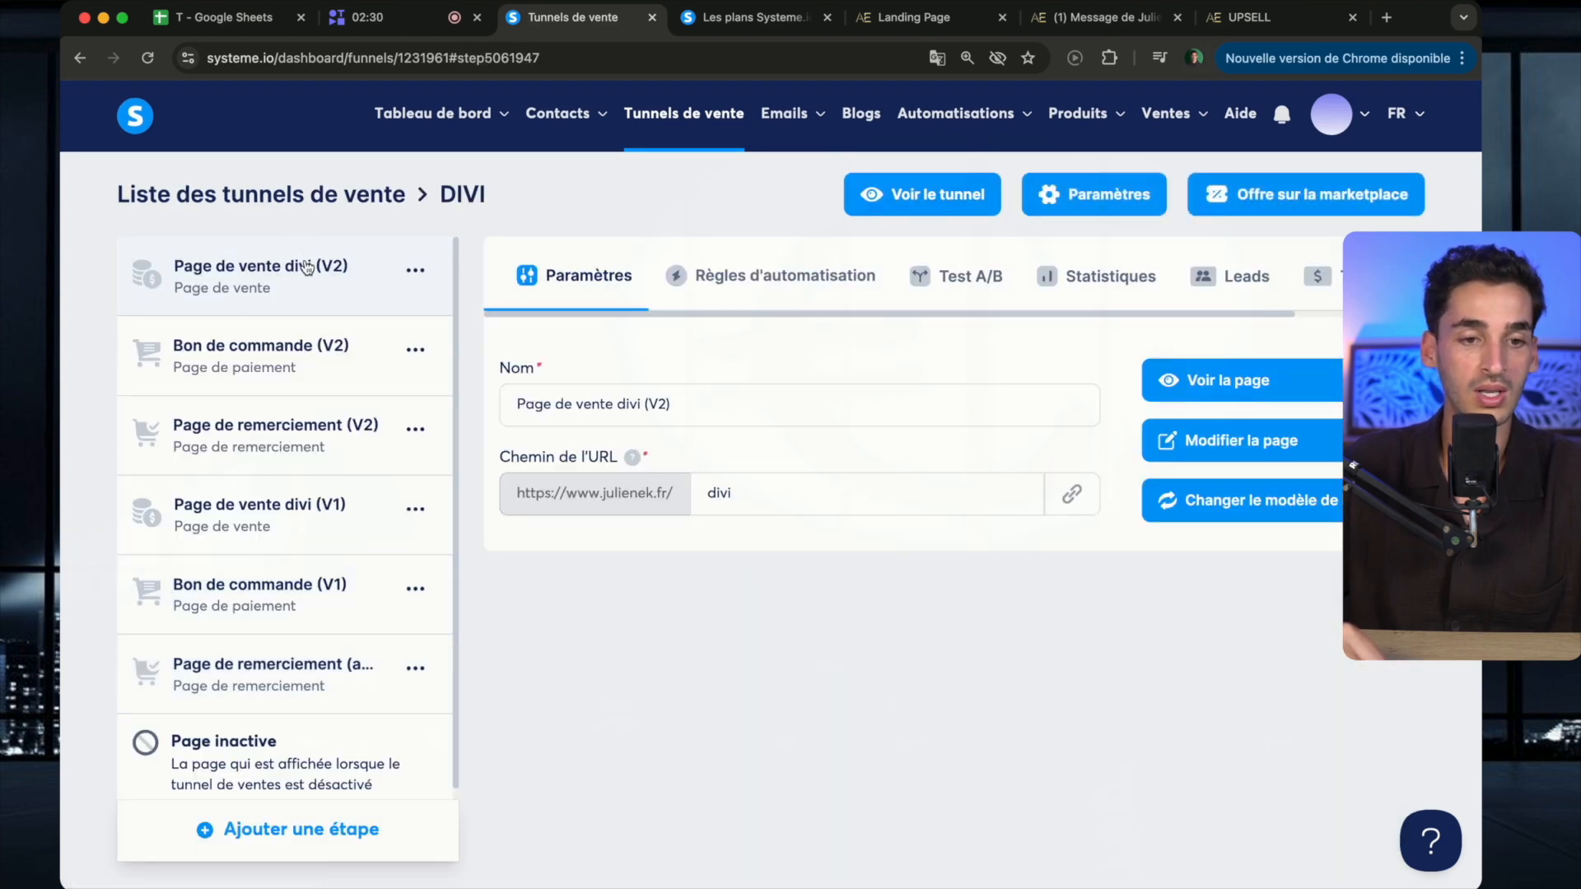
Preview the live "Bon de commande (V2)" payment page of the DIVI funnel and return to the funnel's steps
click(320, 350)
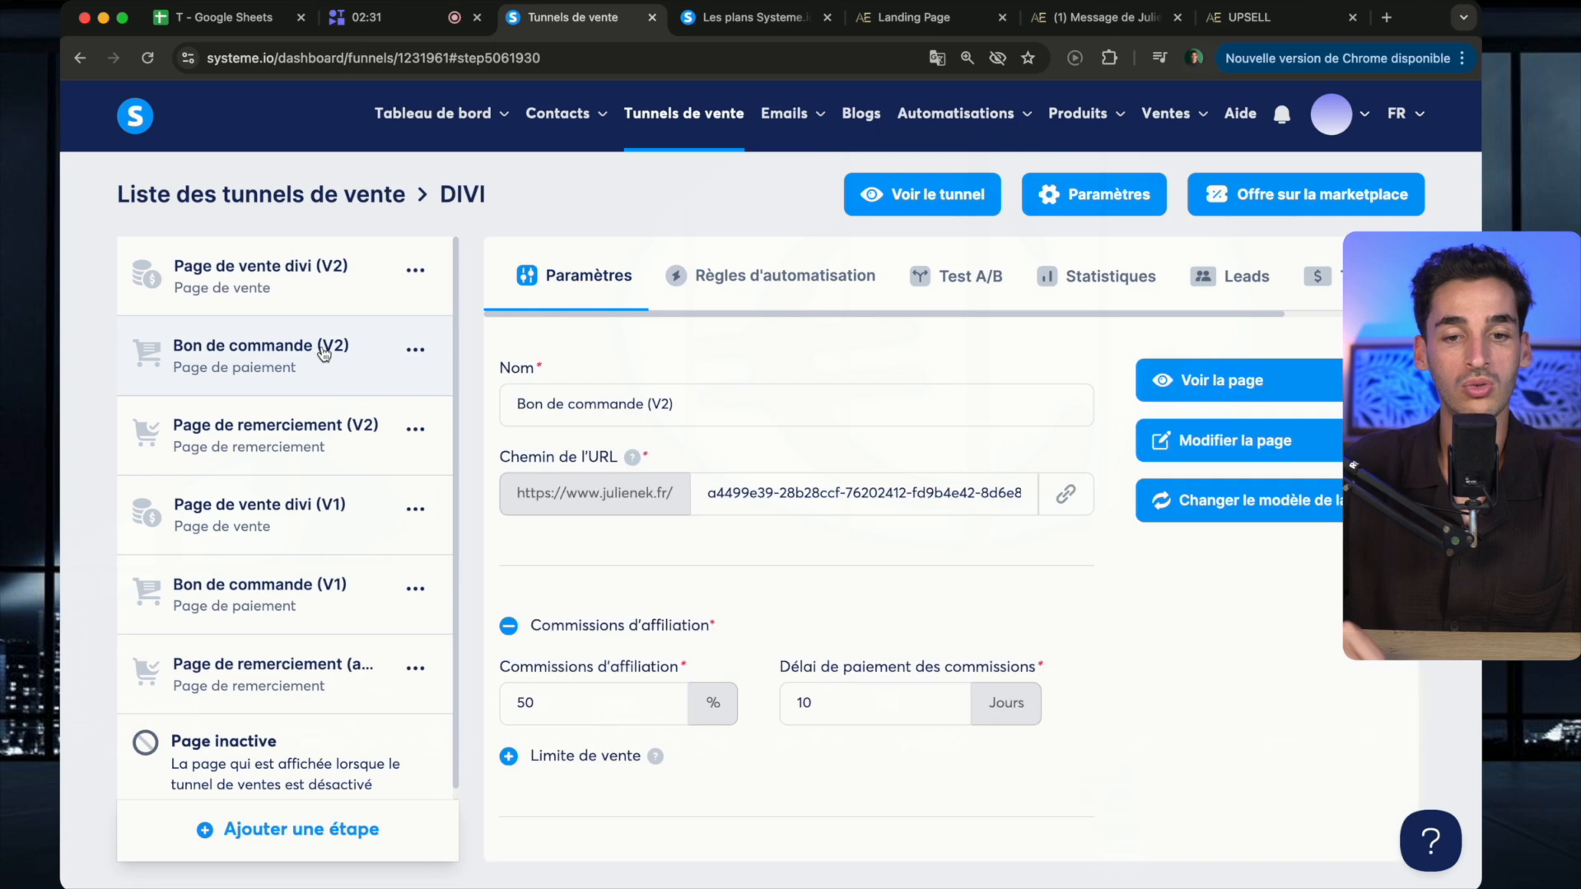
click(1209, 391)
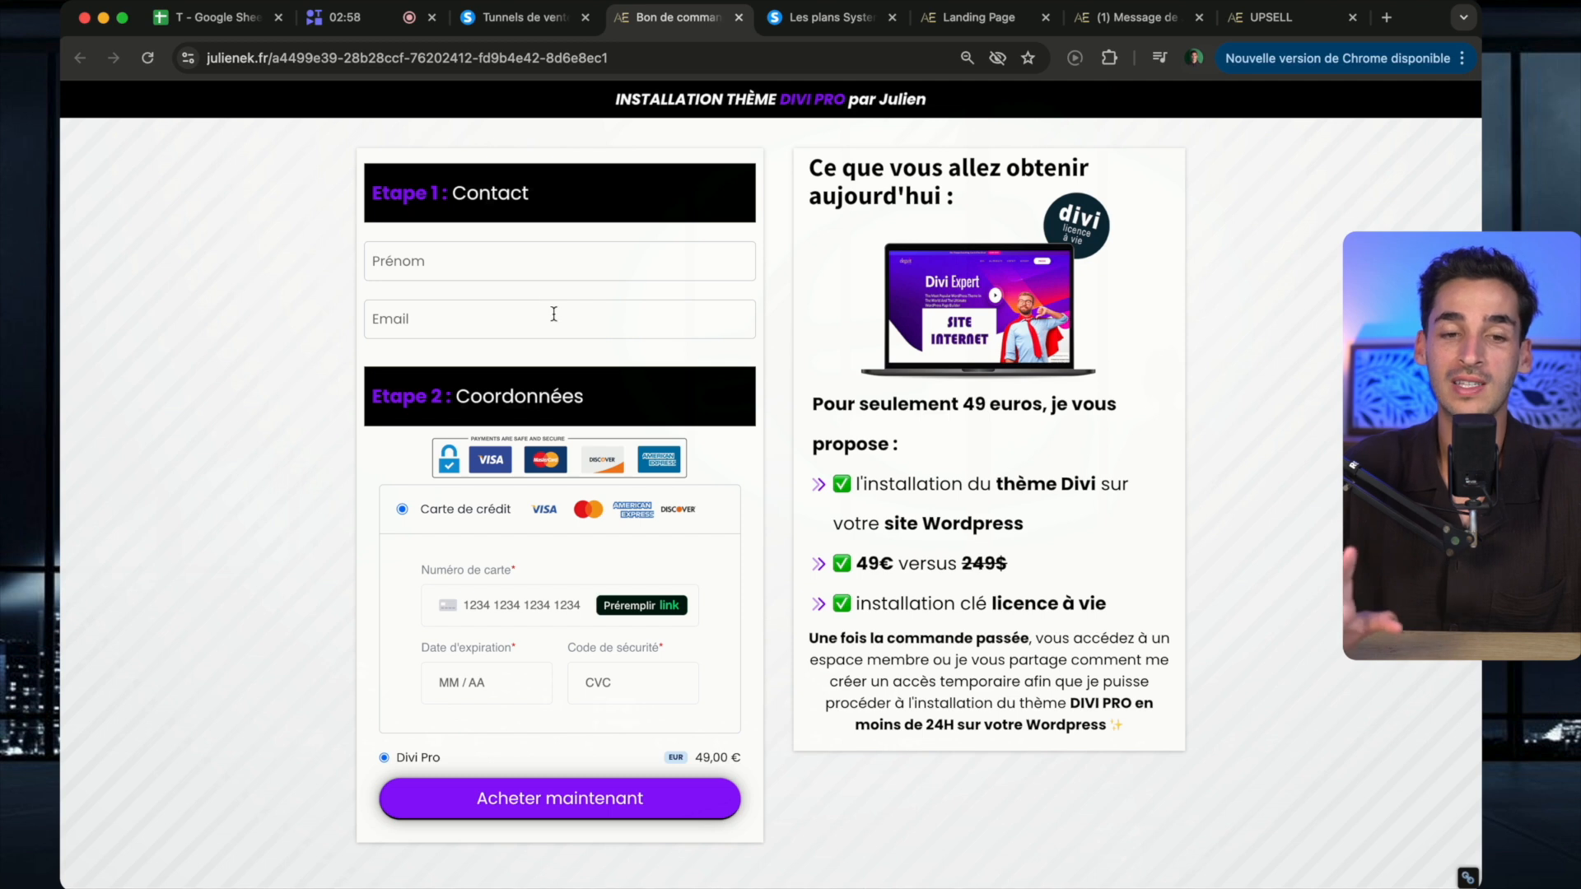
click(554, 23)
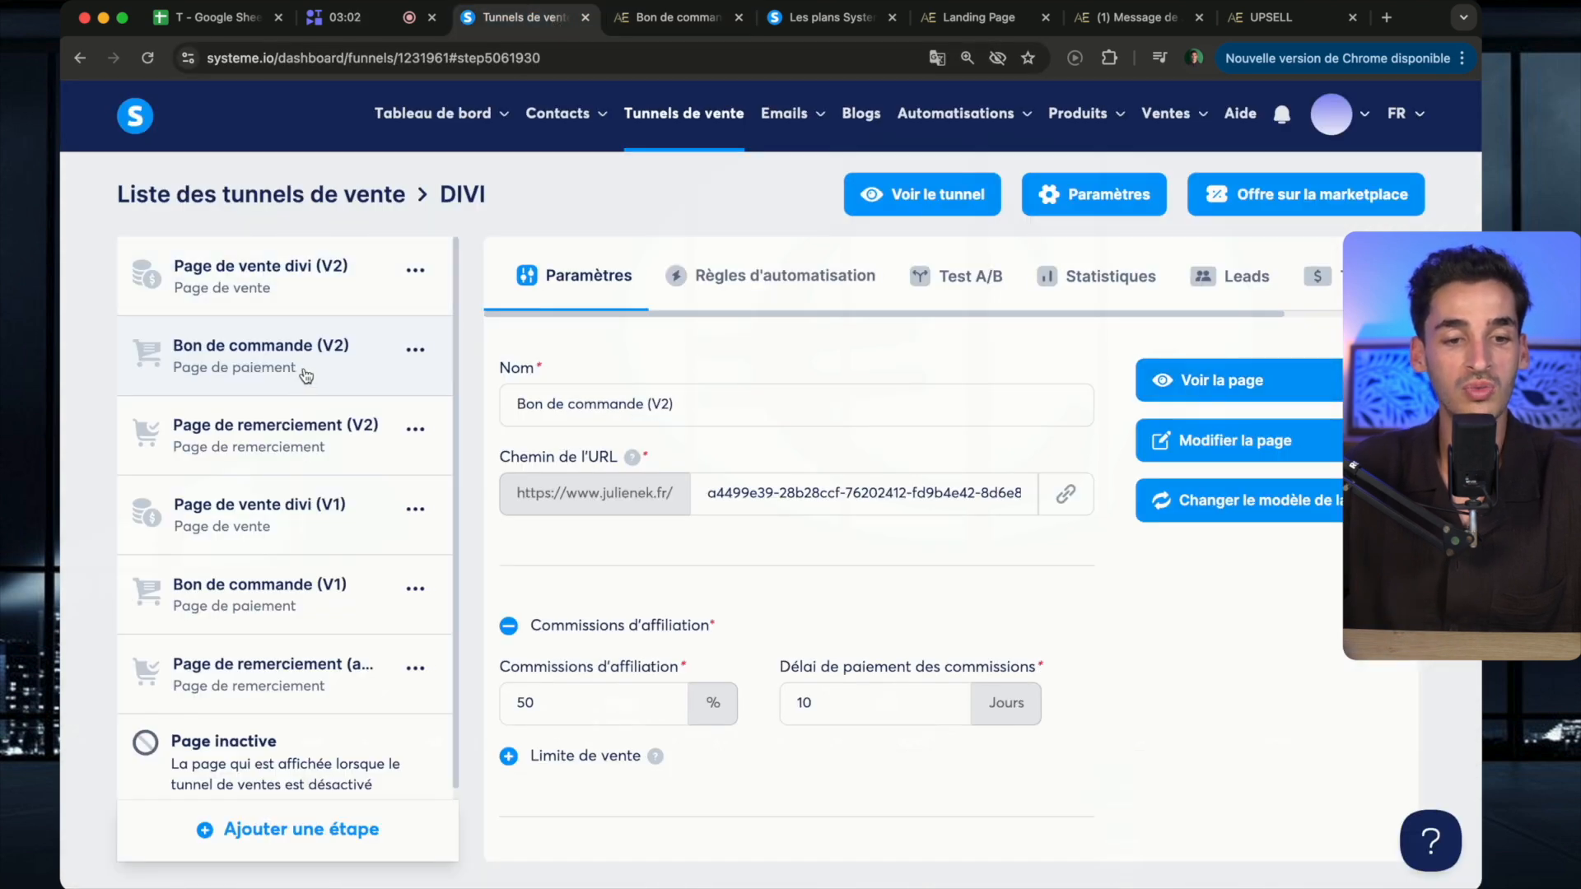
Open the "Bon de commande (V1)" payment page in the page editor and look over its order form
click(322, 616)
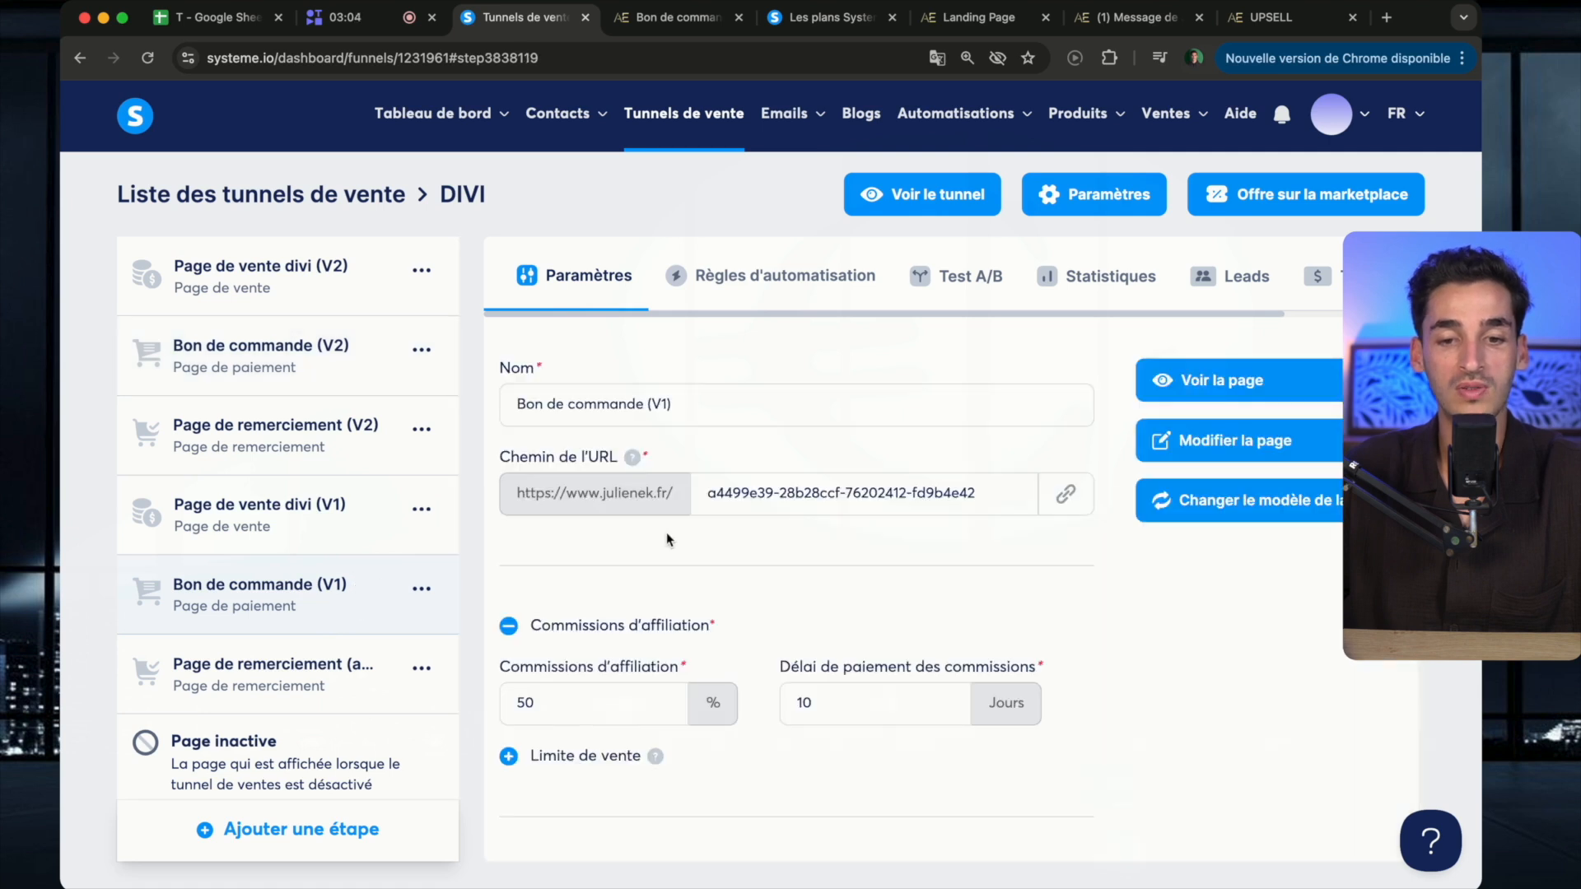
click(1239, 445)
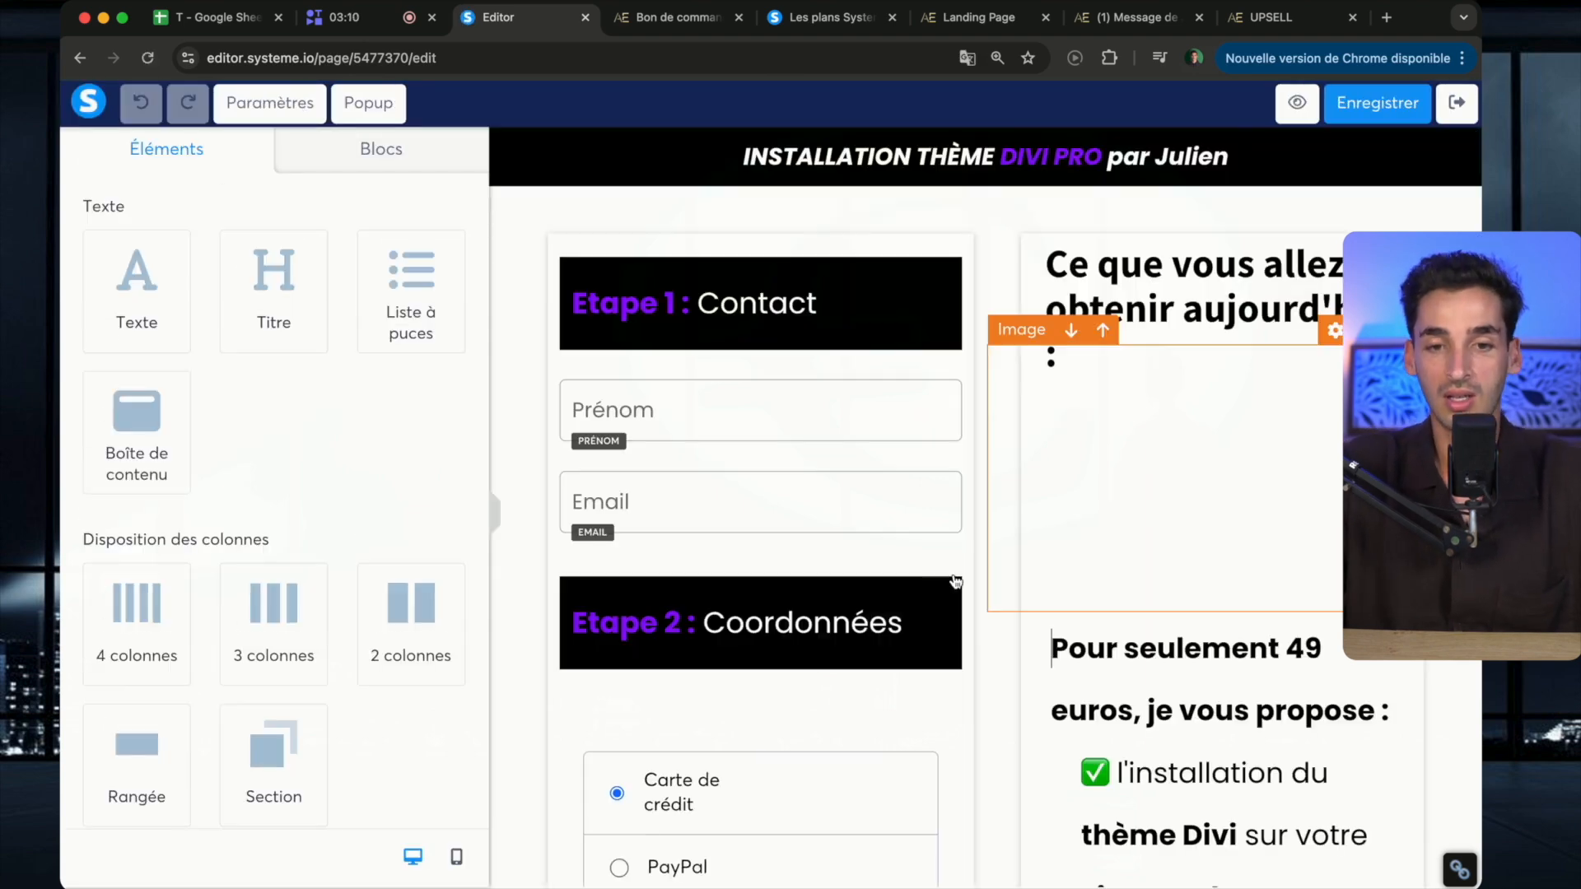
scroll(906, 618, down, 5)
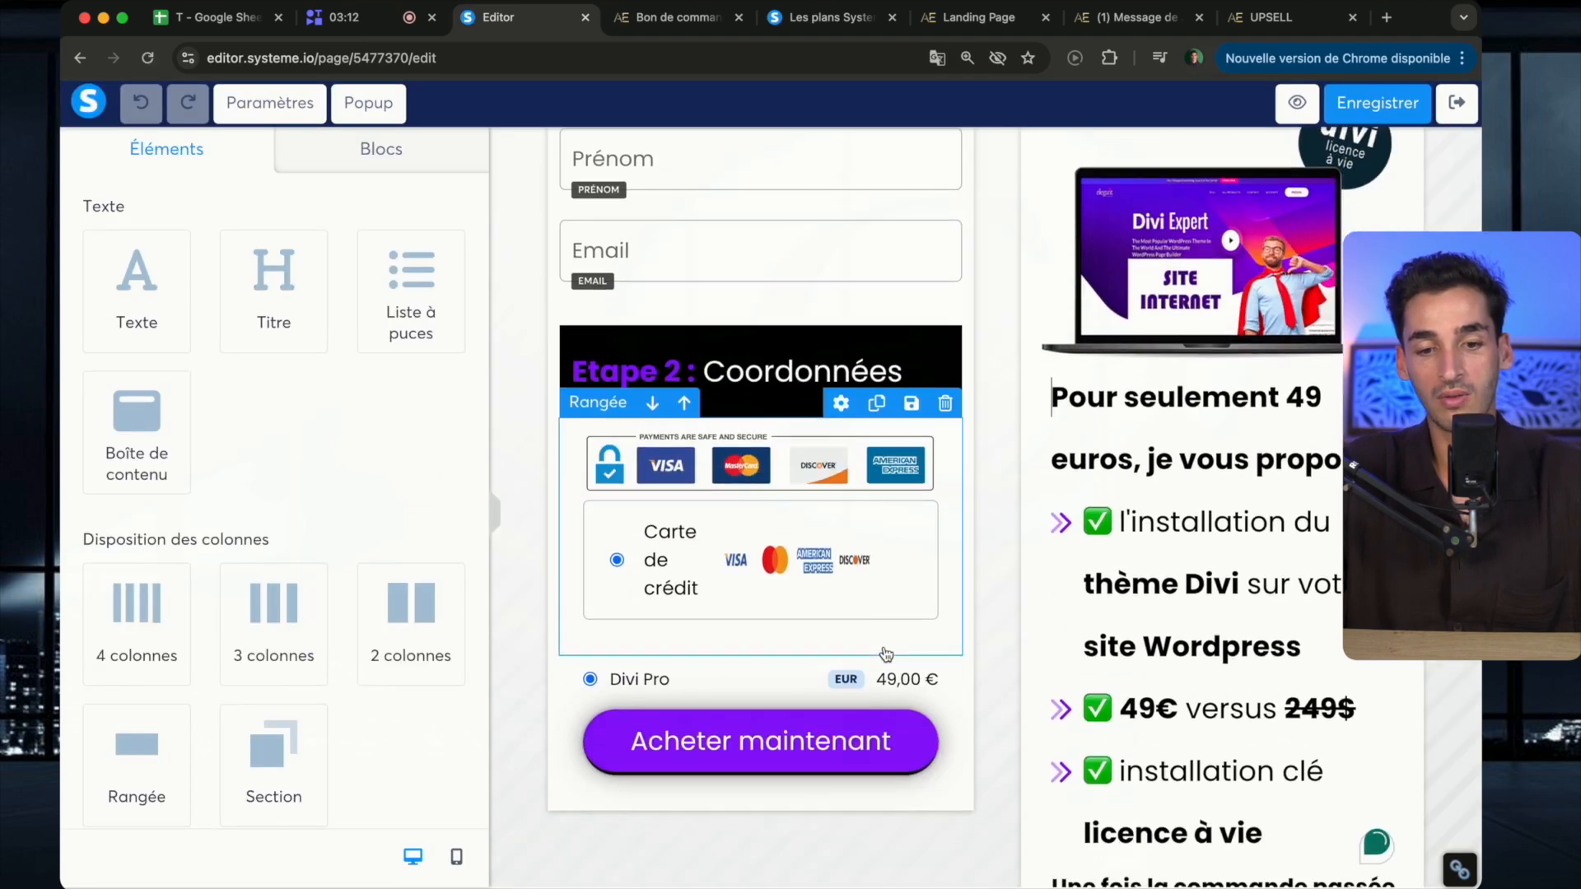
scroll(823, 412, up, 5)
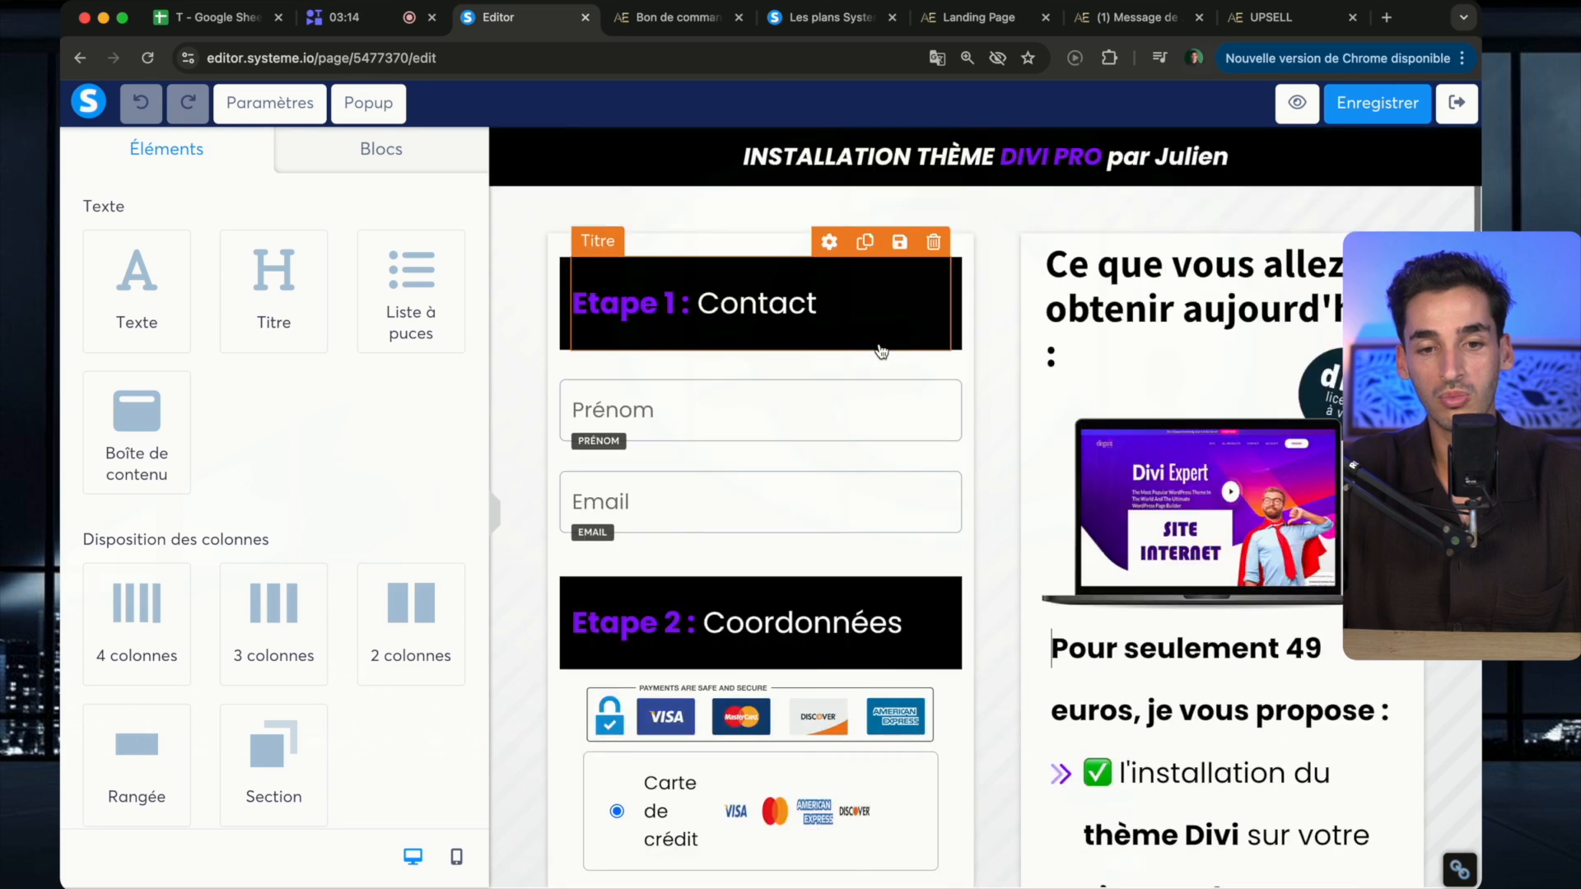
Add a "Two-step order form" payment element above the "Etape 1 : Contact" heading on the order page
scroll(325, 413, down, 10)
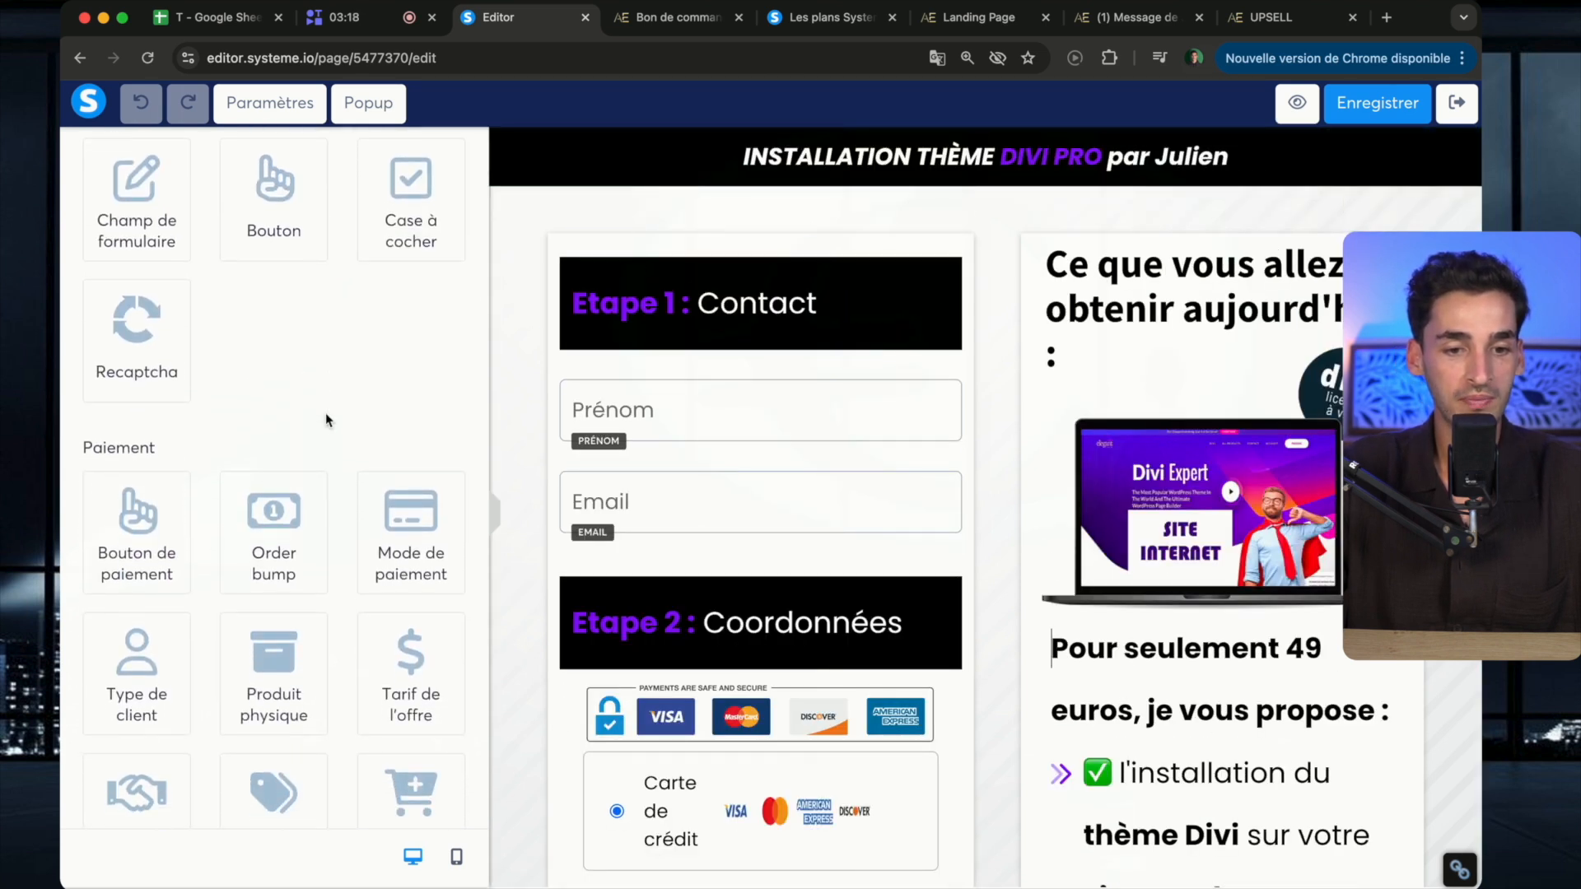
scroll(325, 412, down, 2)
scroll(387, 510, down, 4)
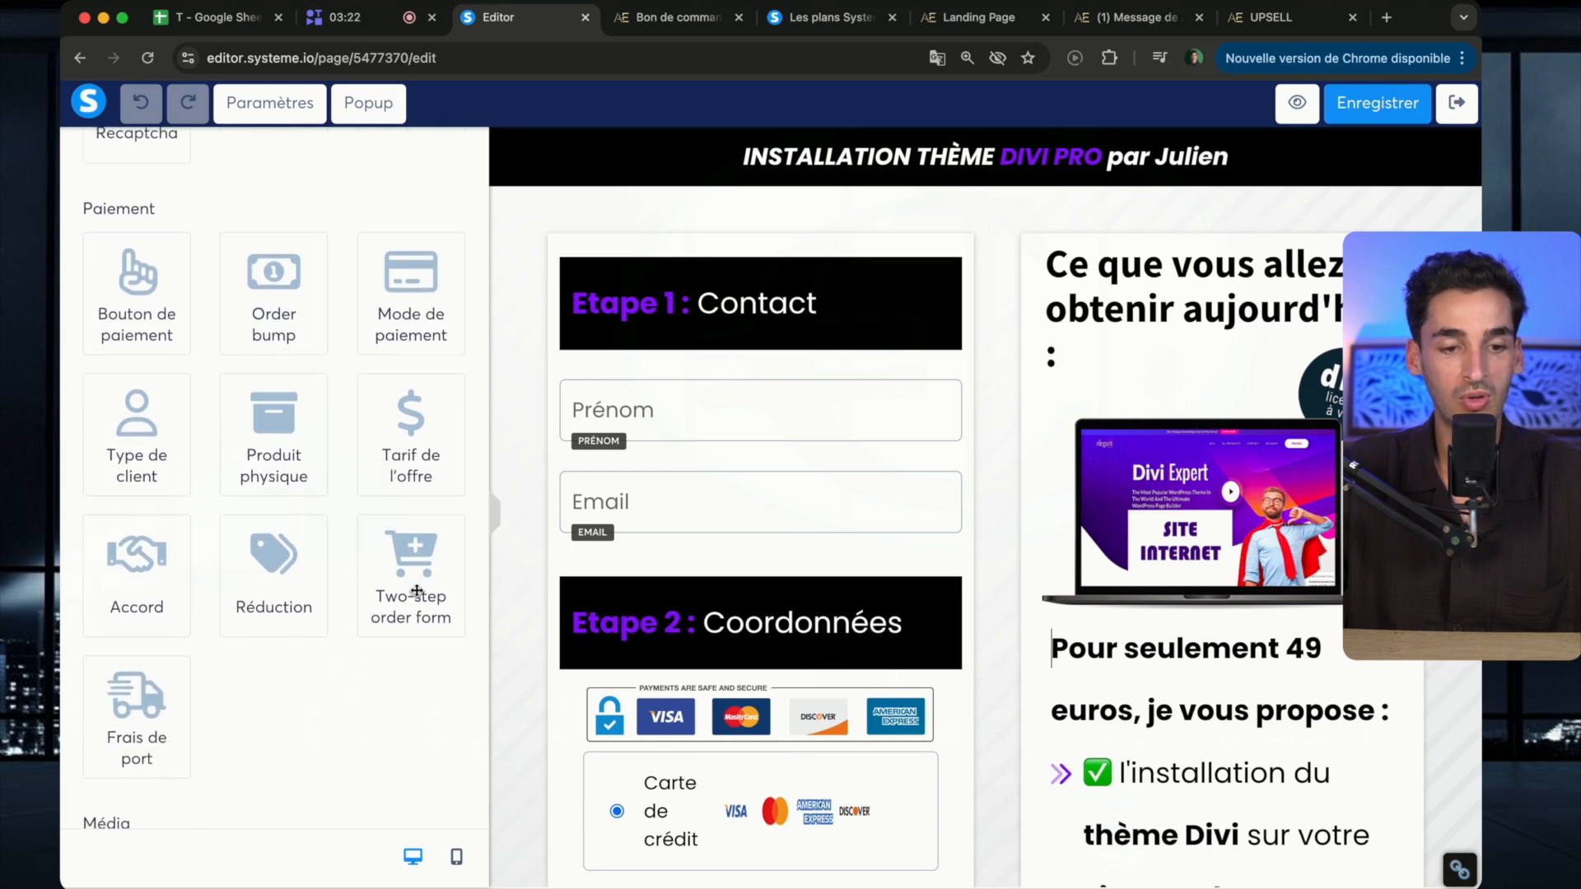
drag(411, 587, 651, 282)
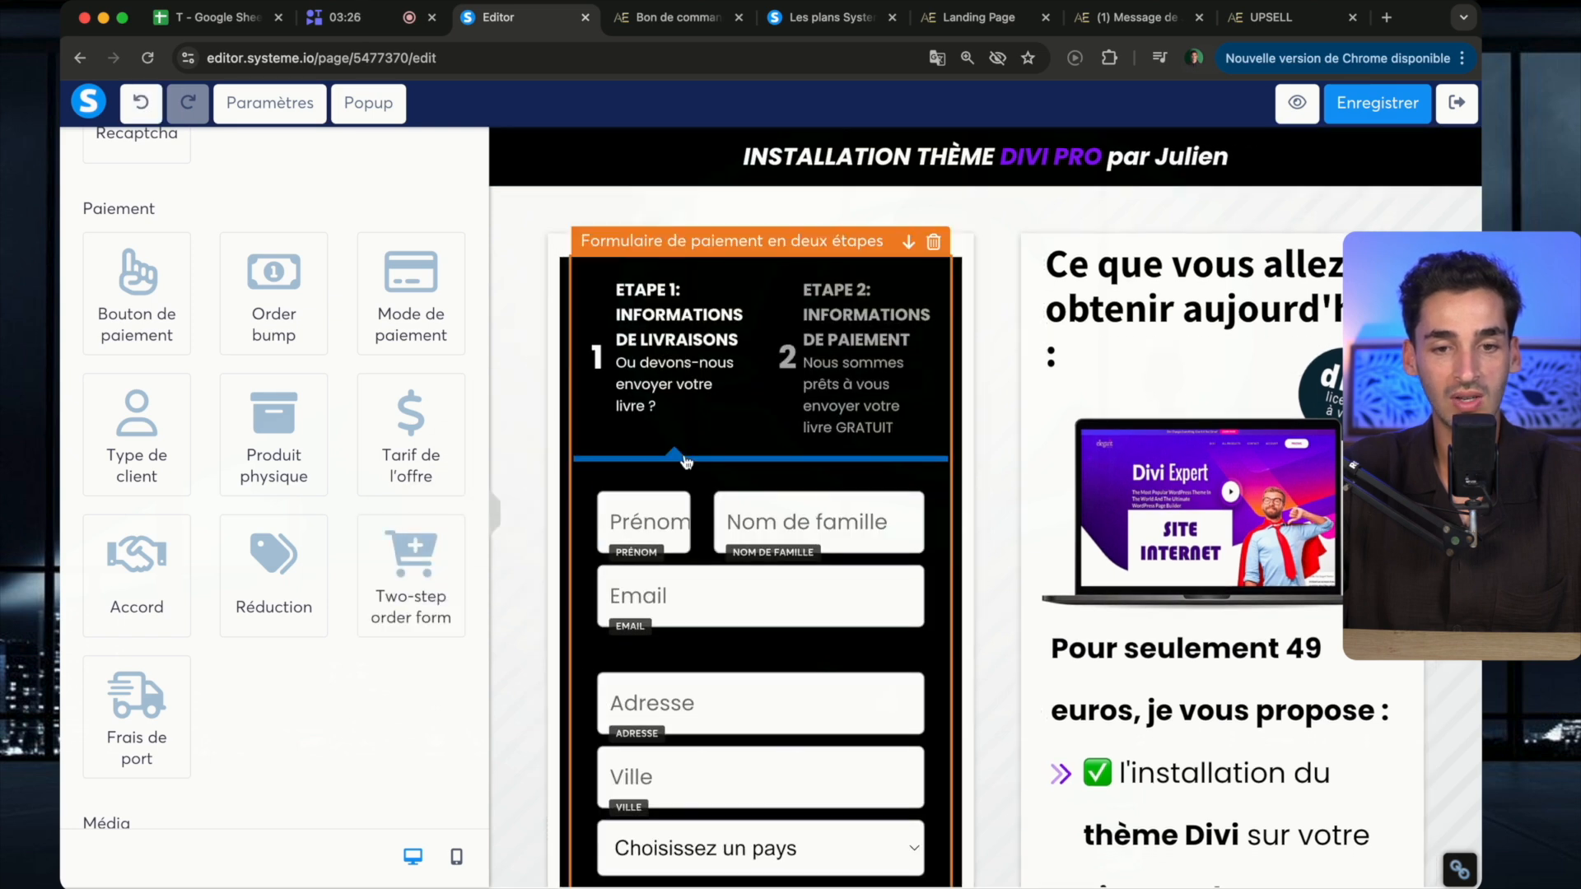
Delete the old "Etape 1 : Contact" heading and the separate Prénom and Email fields below the two-step form
scroll(741, 264, down, 4)
scroll(750, 205, down, 5)
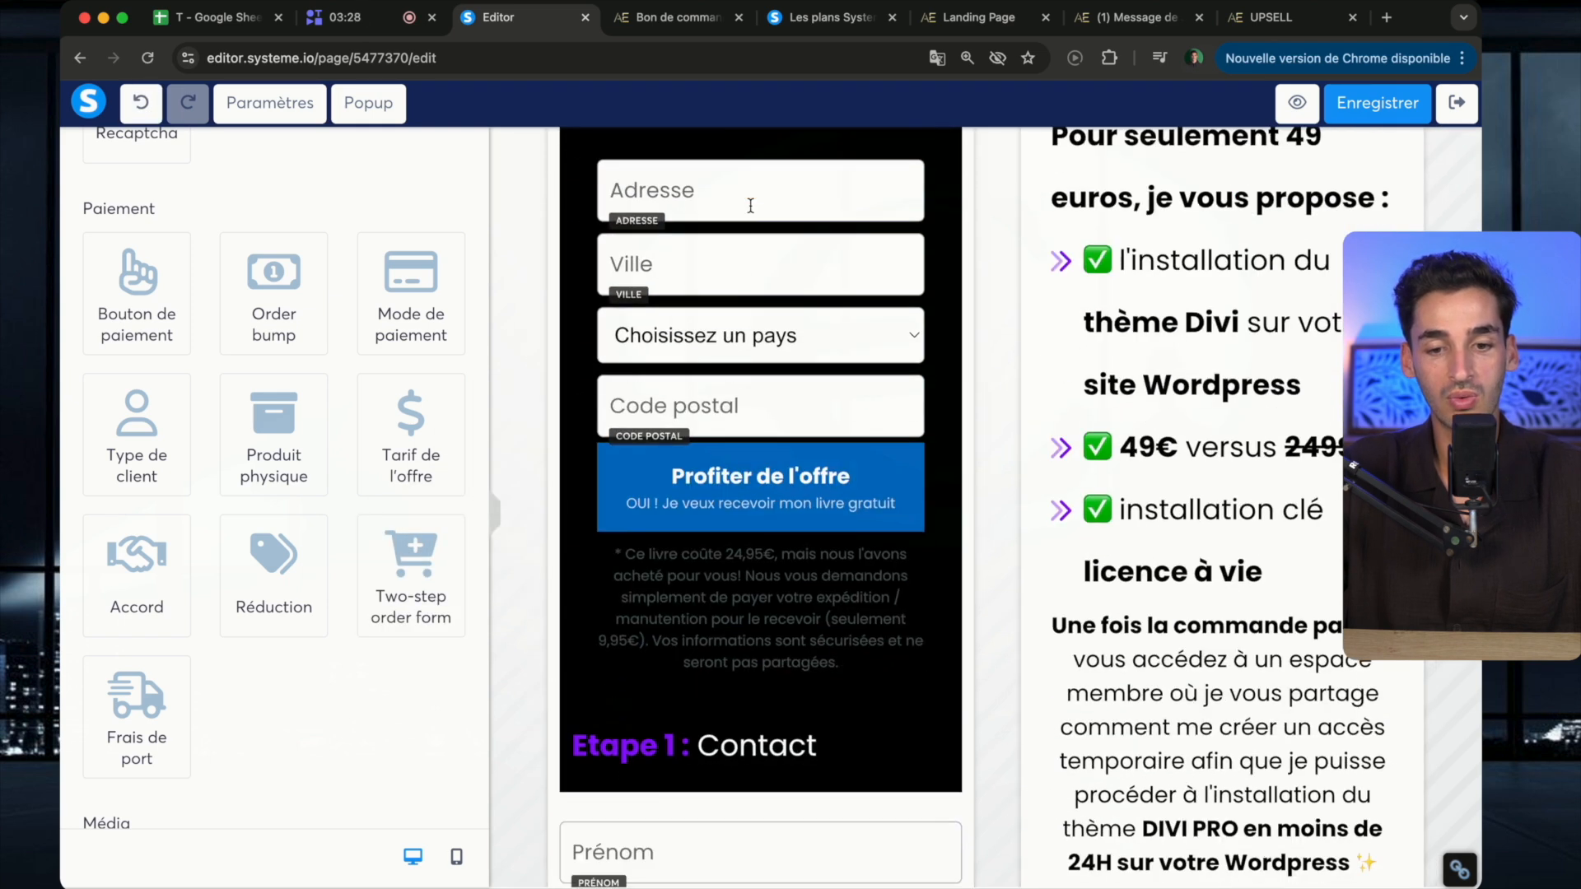
scroll(875, 589, up, 1)
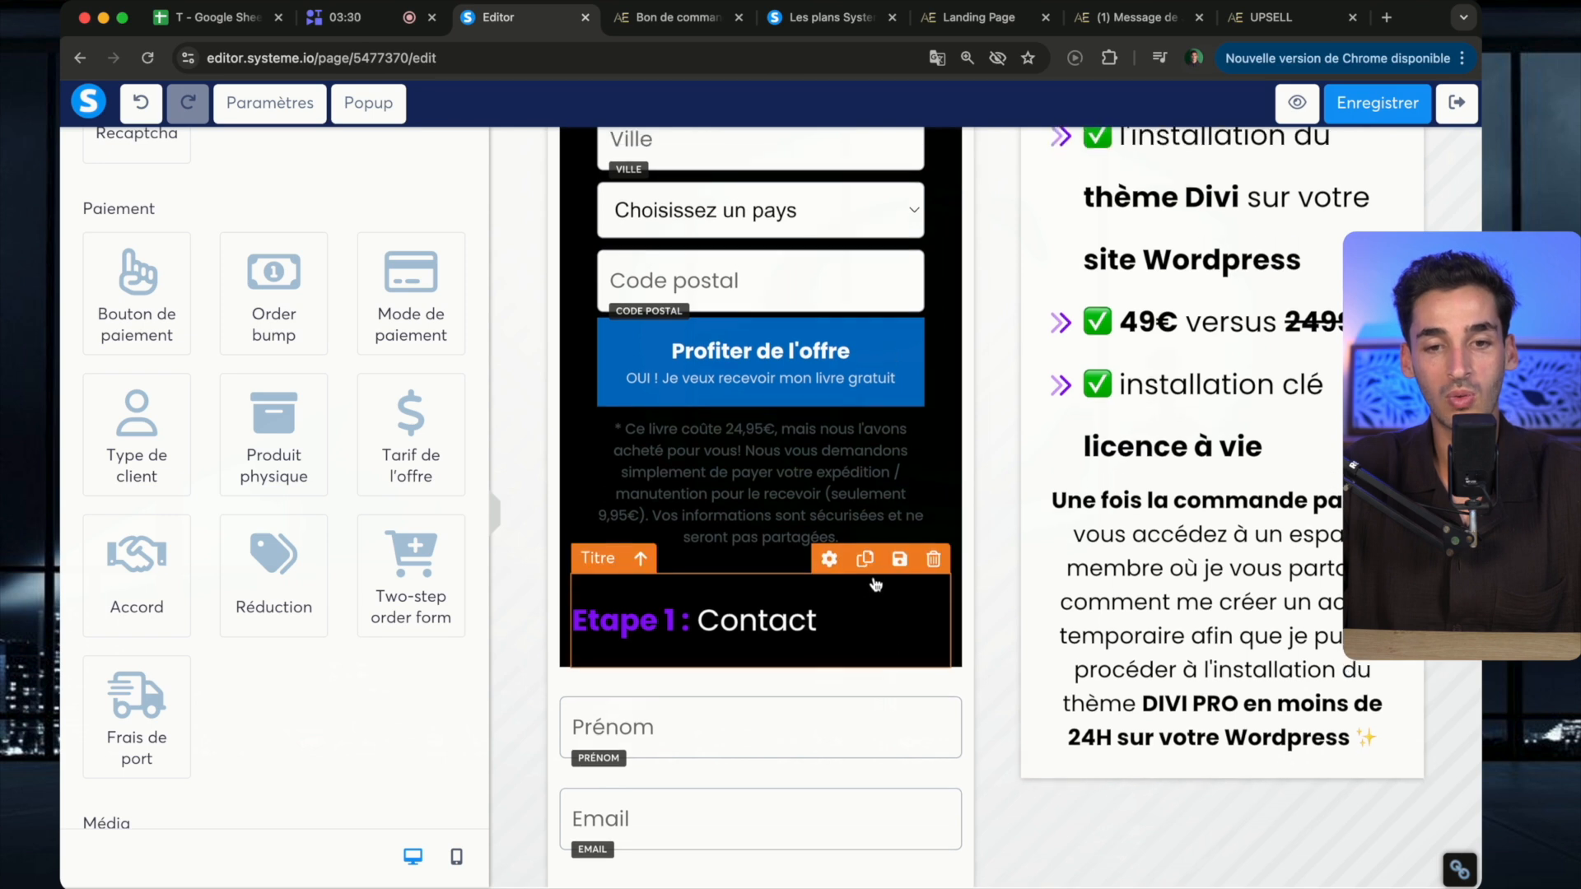
click(938, 591)
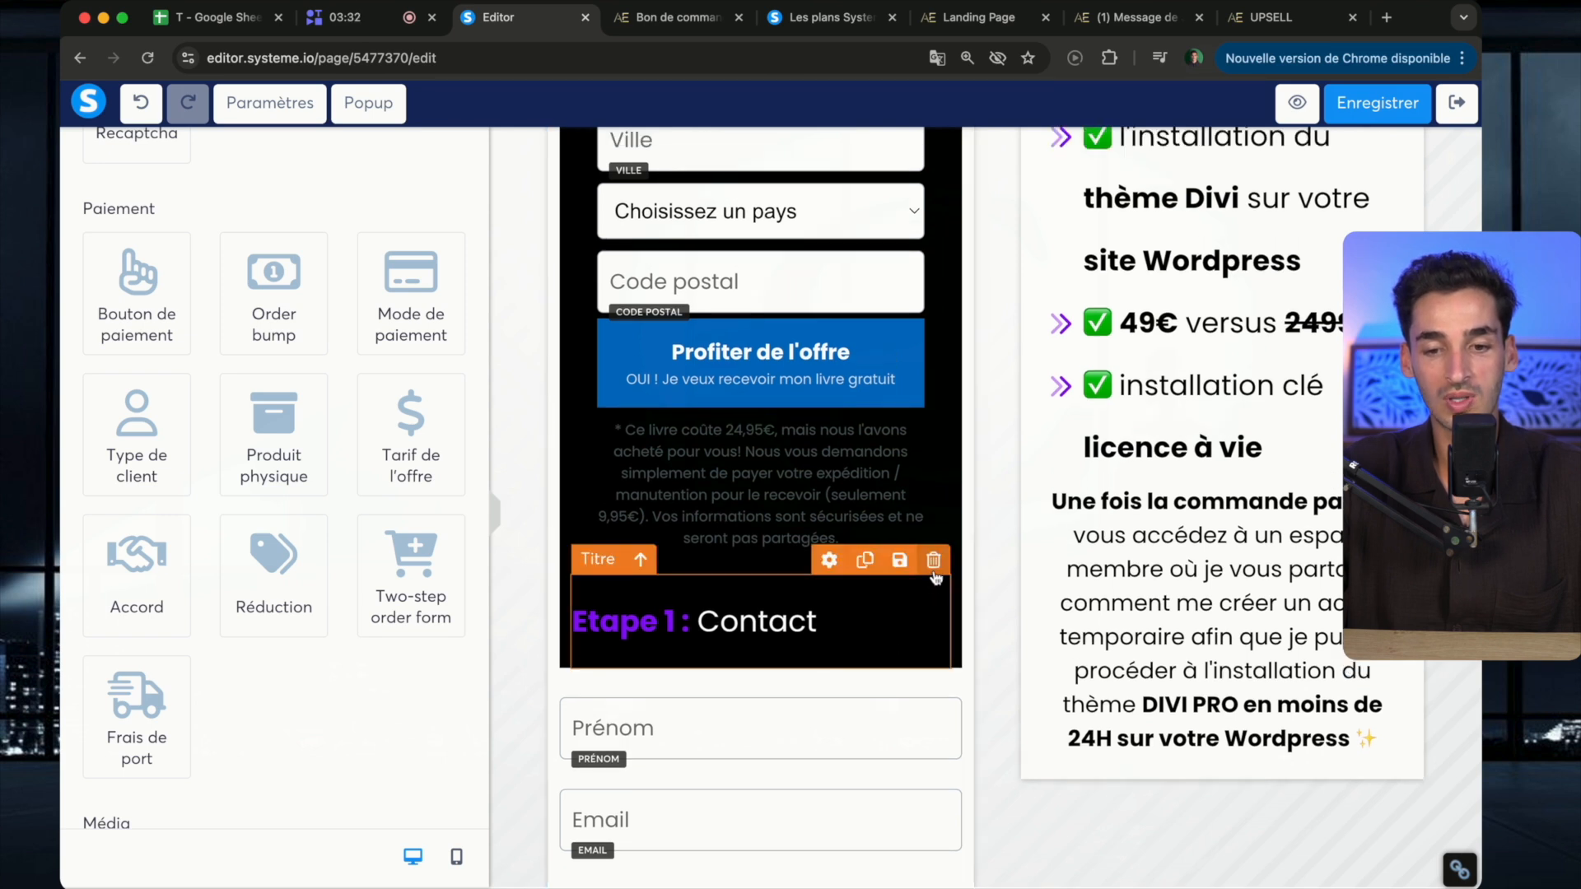
key(Return)
click(945, 591)
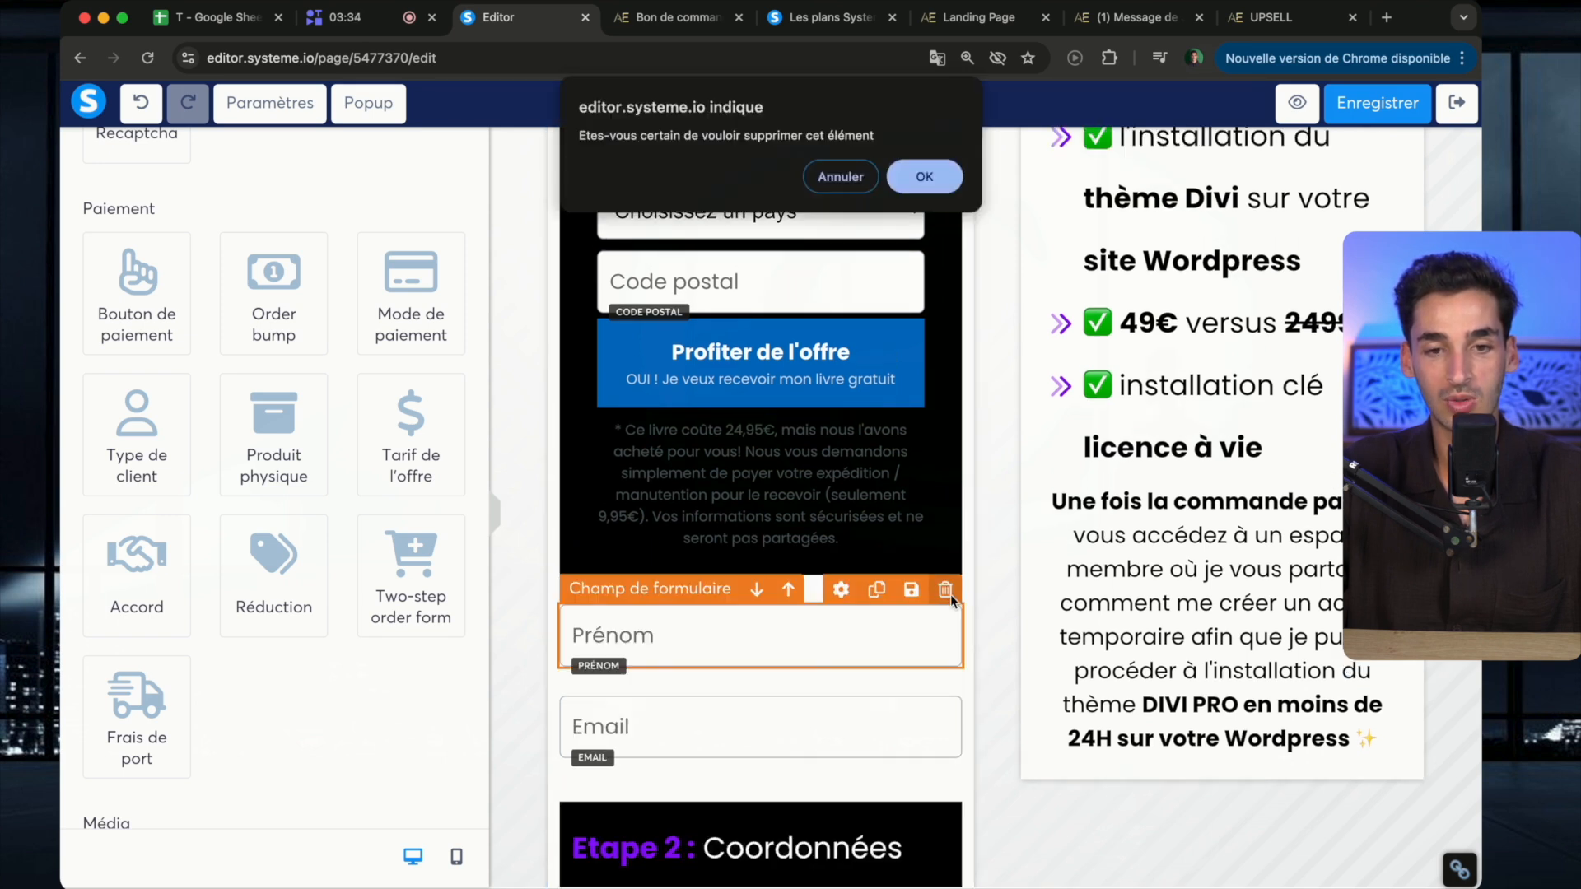
key(Return)
click(945, 591)
key(Return)
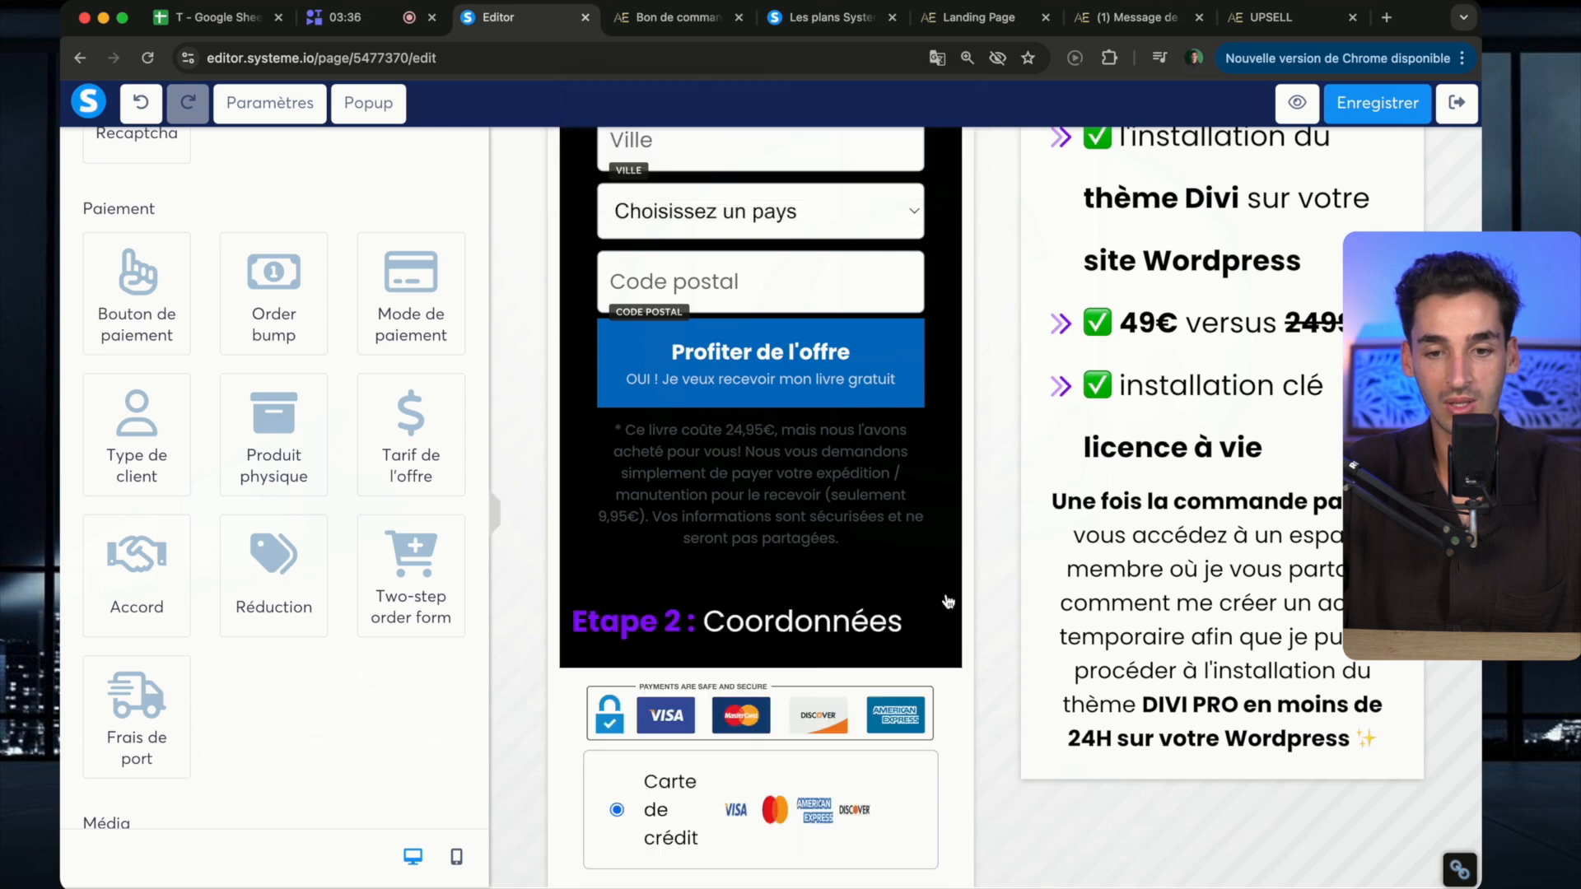
Delete the old "Etape 2 : Coordonnées" row below the two-step form
click(945, 586)
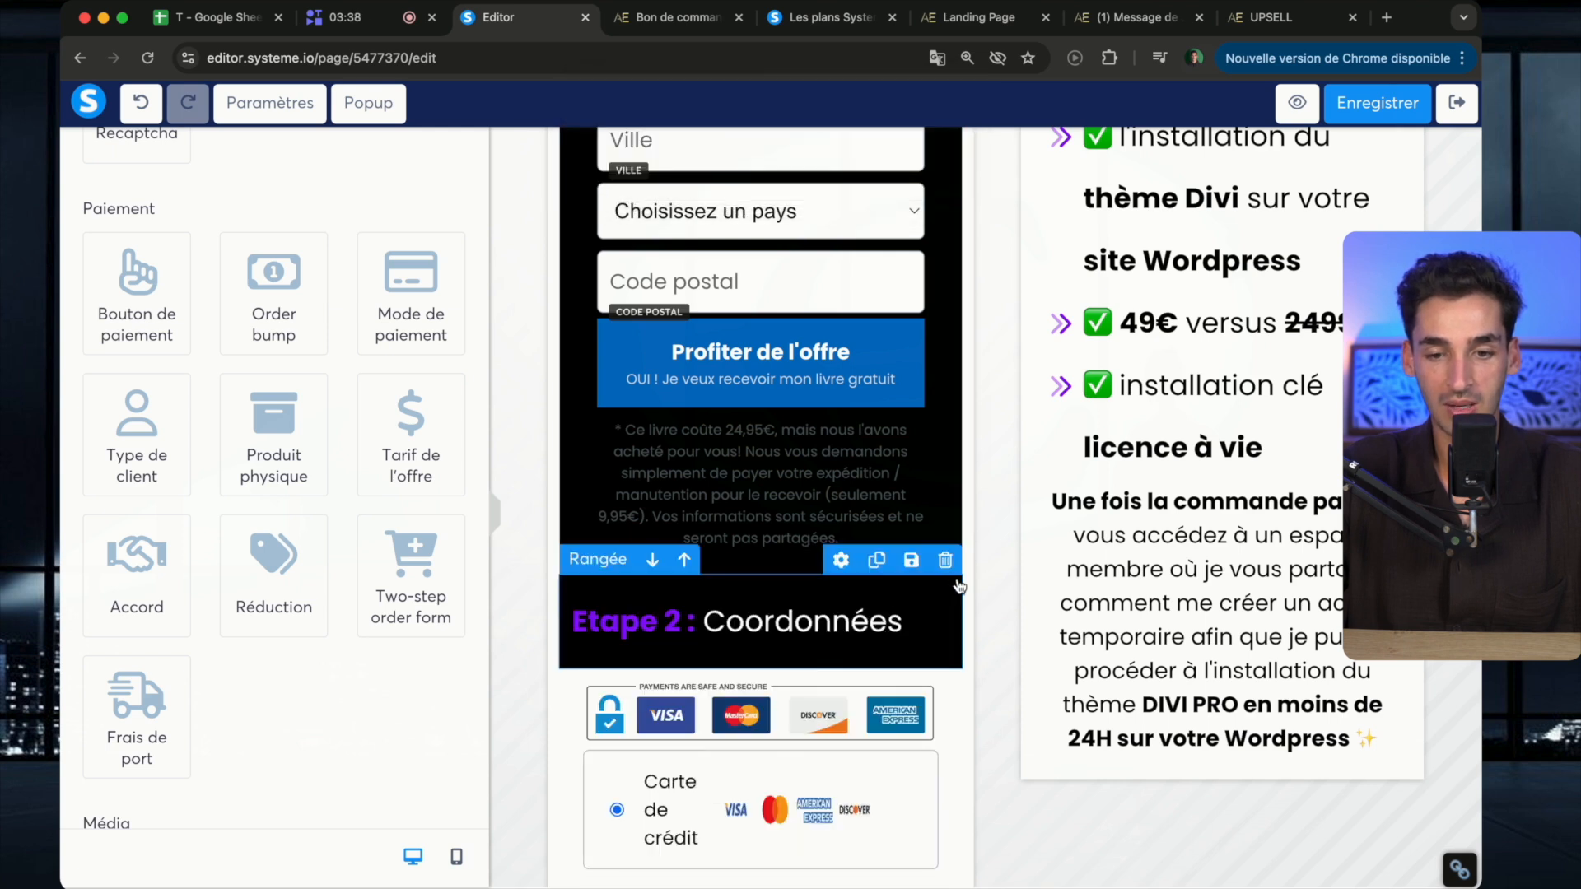
key(Return)
click(945, 560)
key(Return)
Duplicate the Email field inside the two-step order form and delete the extra copy
scroll(791, 535, up, 5)
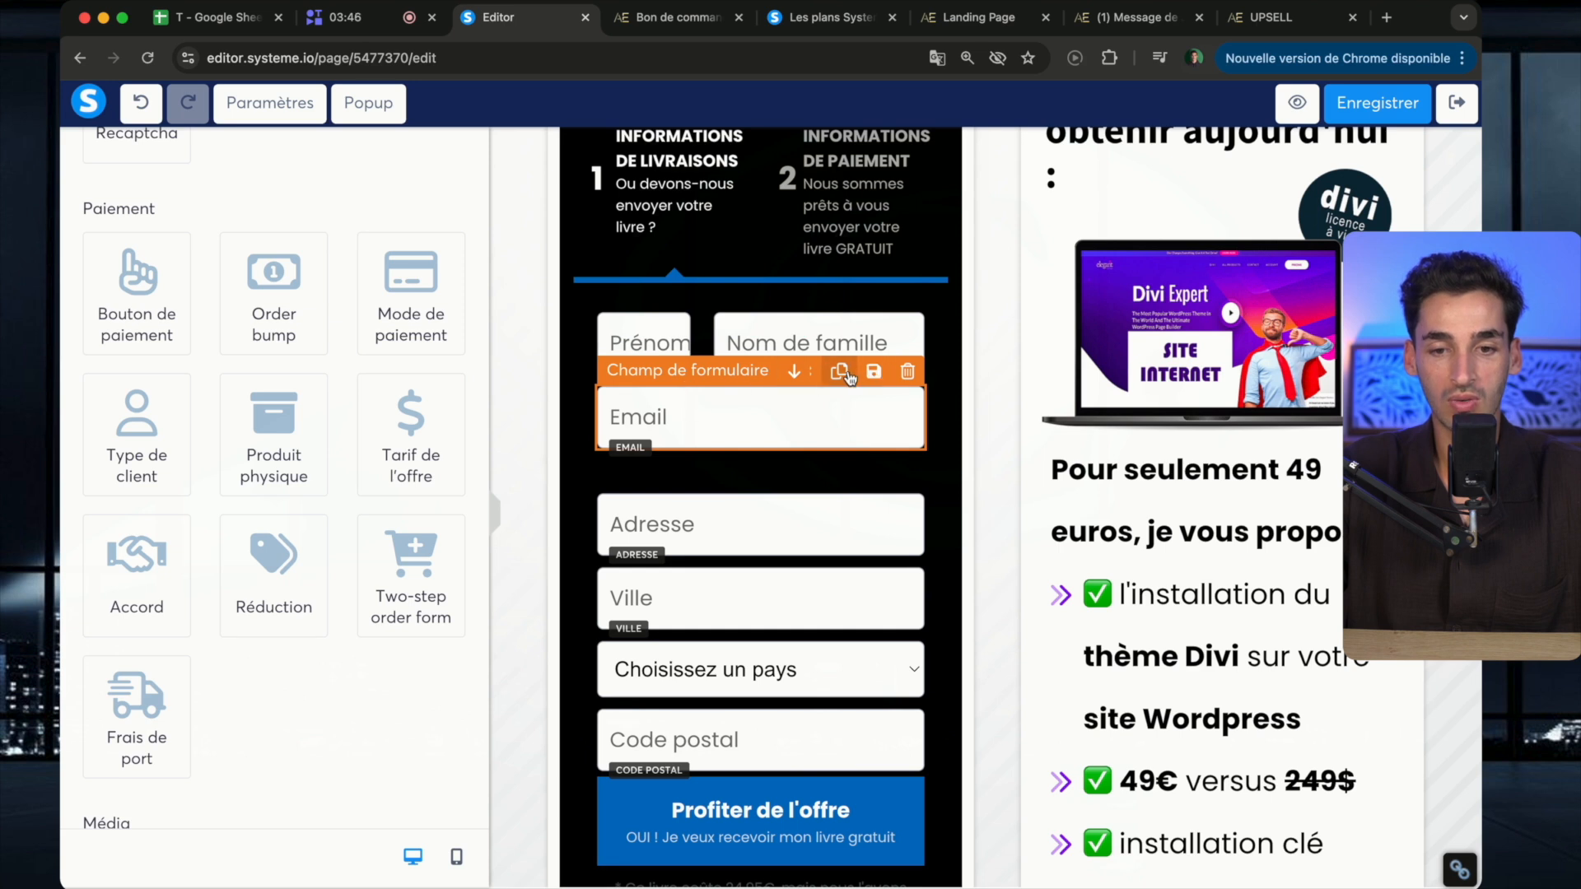
click(839, 371)
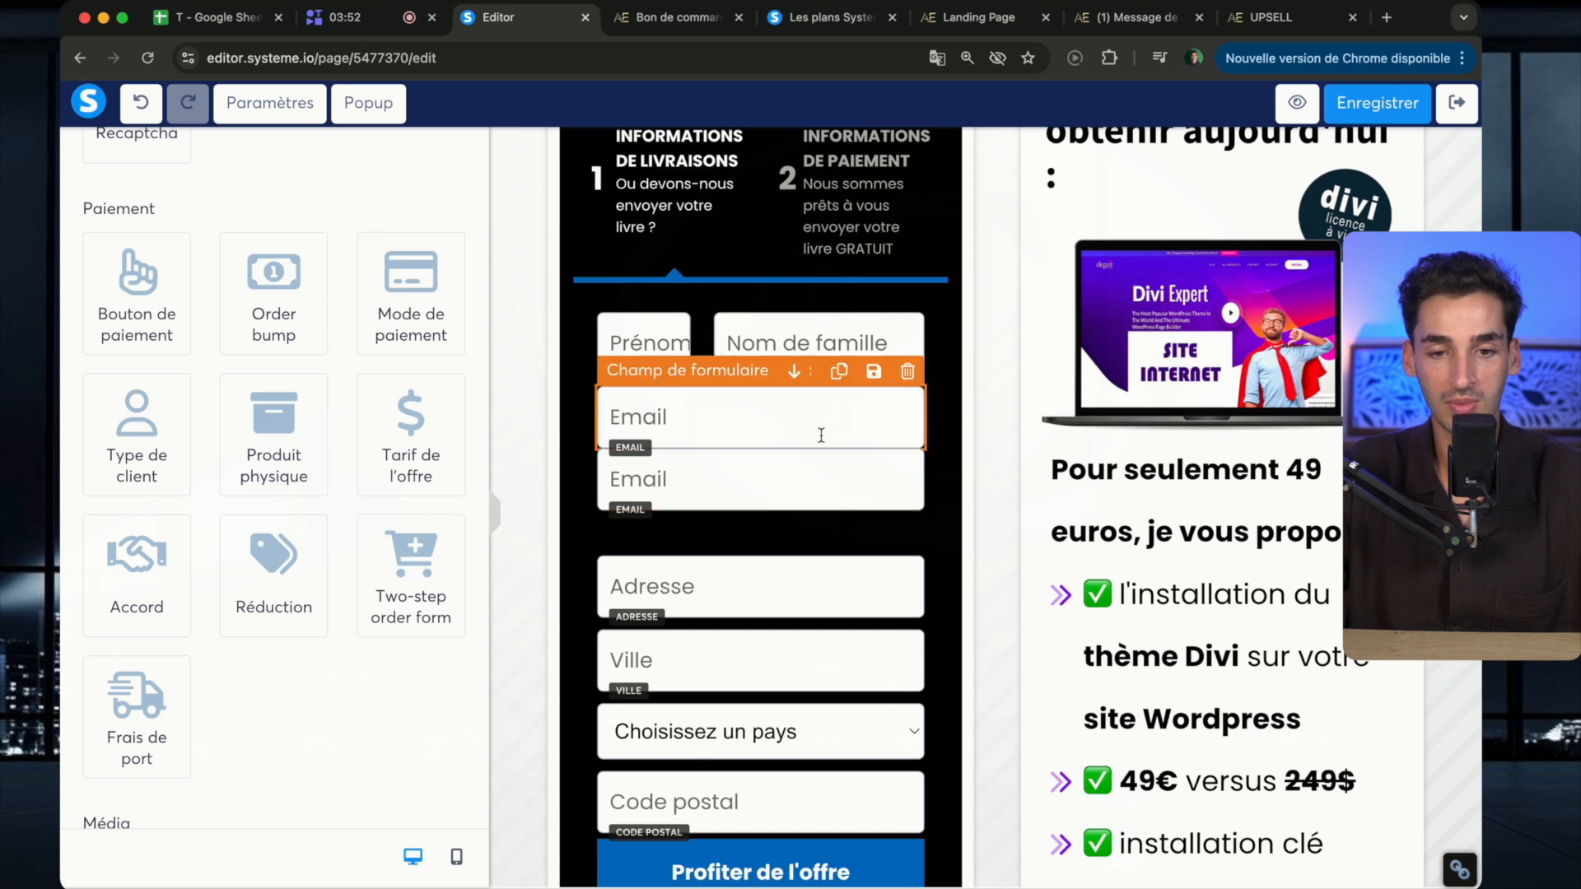
click(907, 372)
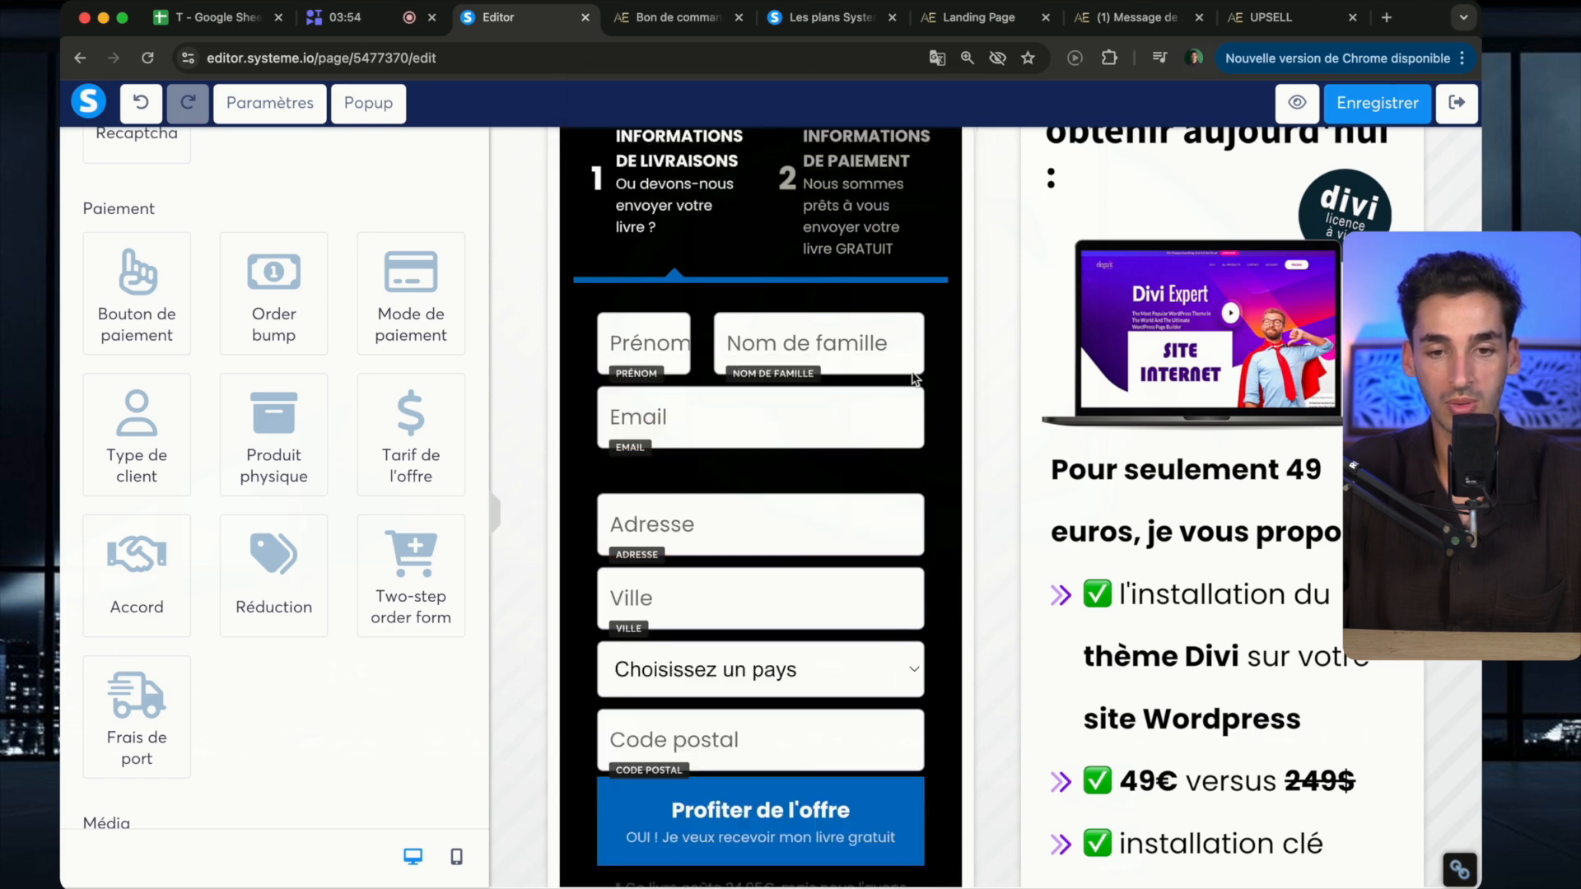
Delete the row with the Prénom and Nom de famille fields and the Email field below it from the two-step form
drag(859, 330, 680, 349)
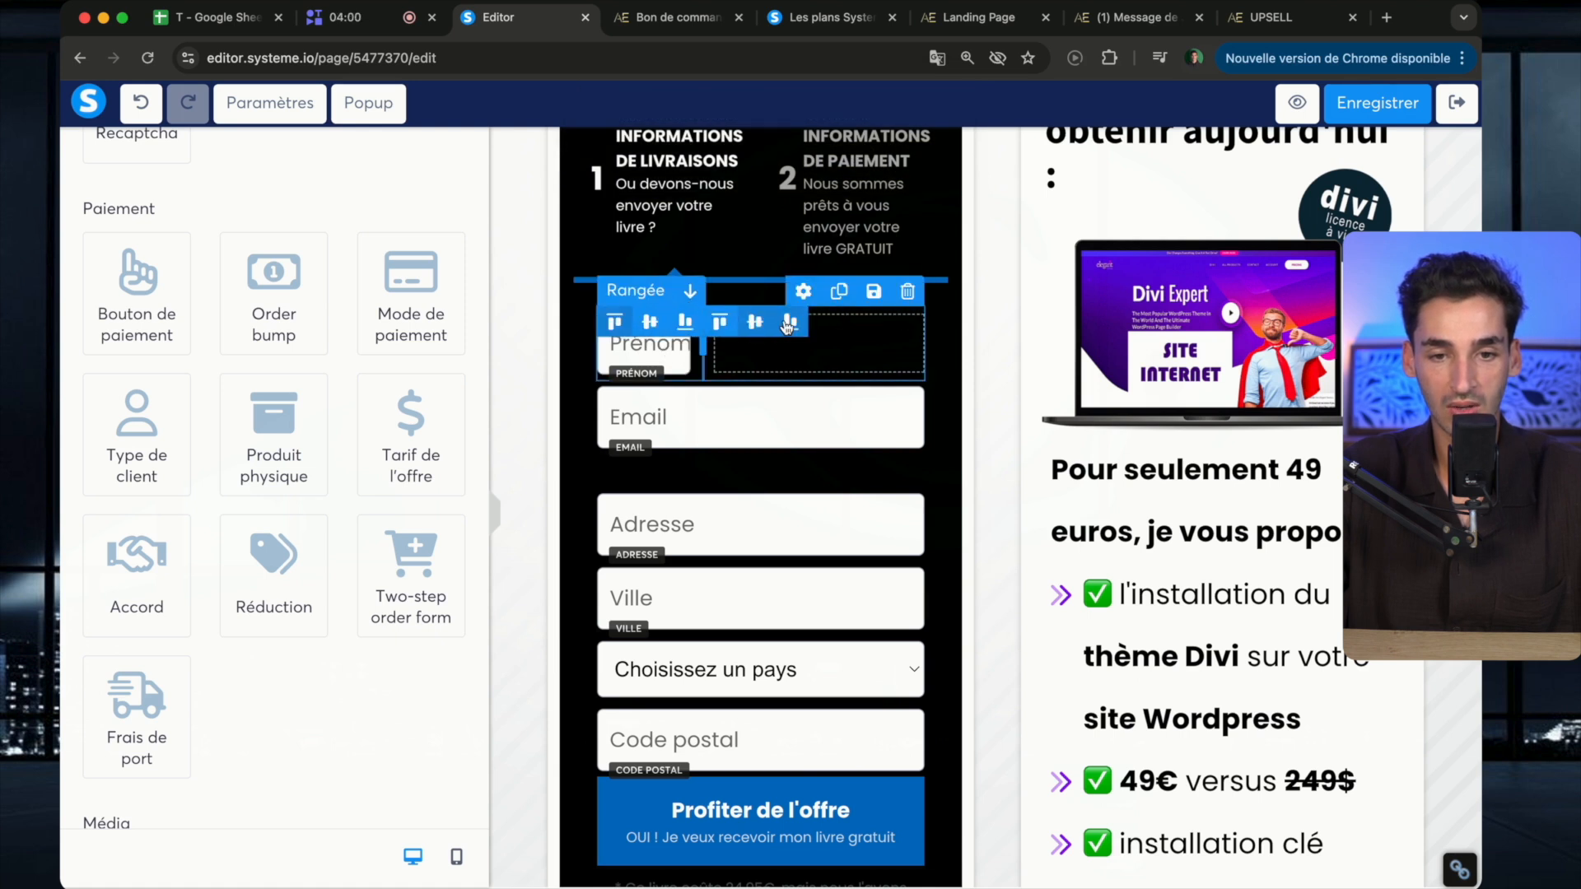
click(911, 290)
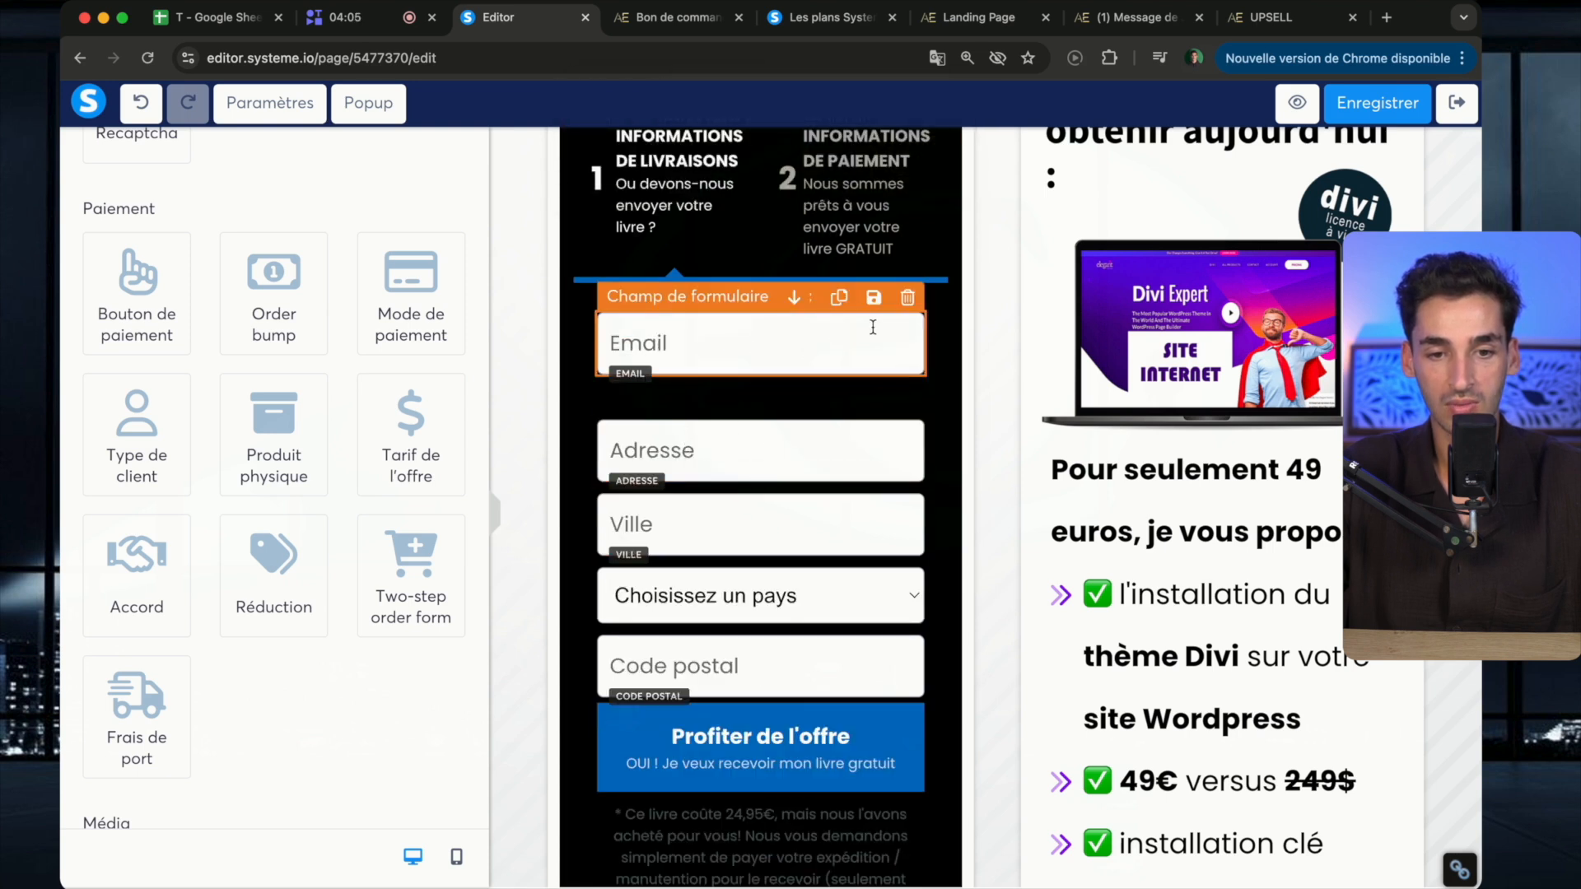
click(907, 297)
Change the data type of the form's Adresse field to Prénom
click(803, 410)
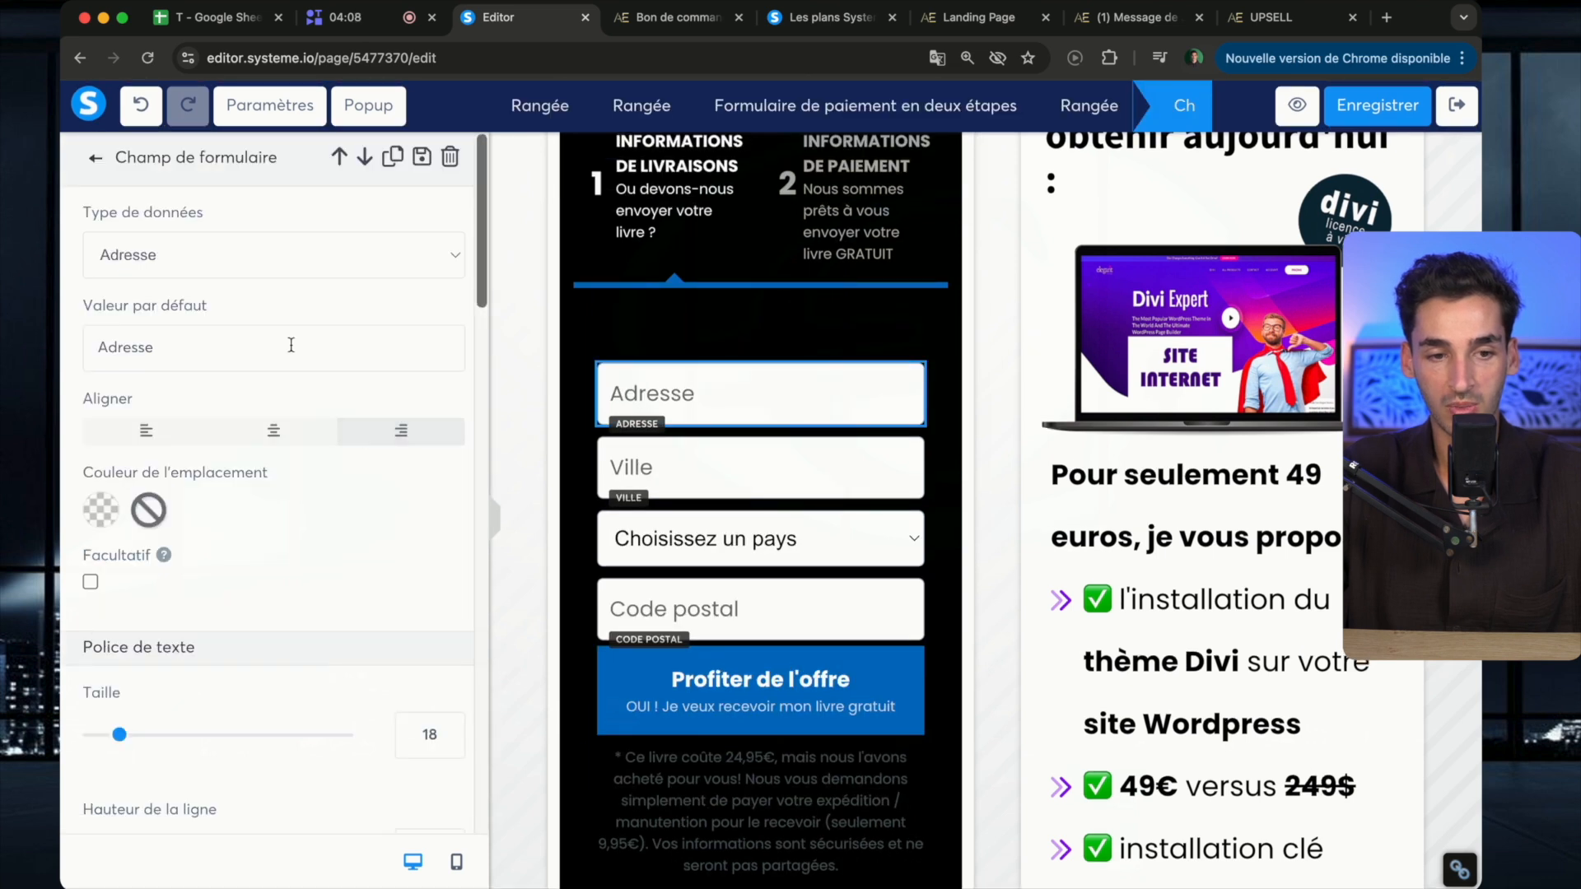
click(296, 257)
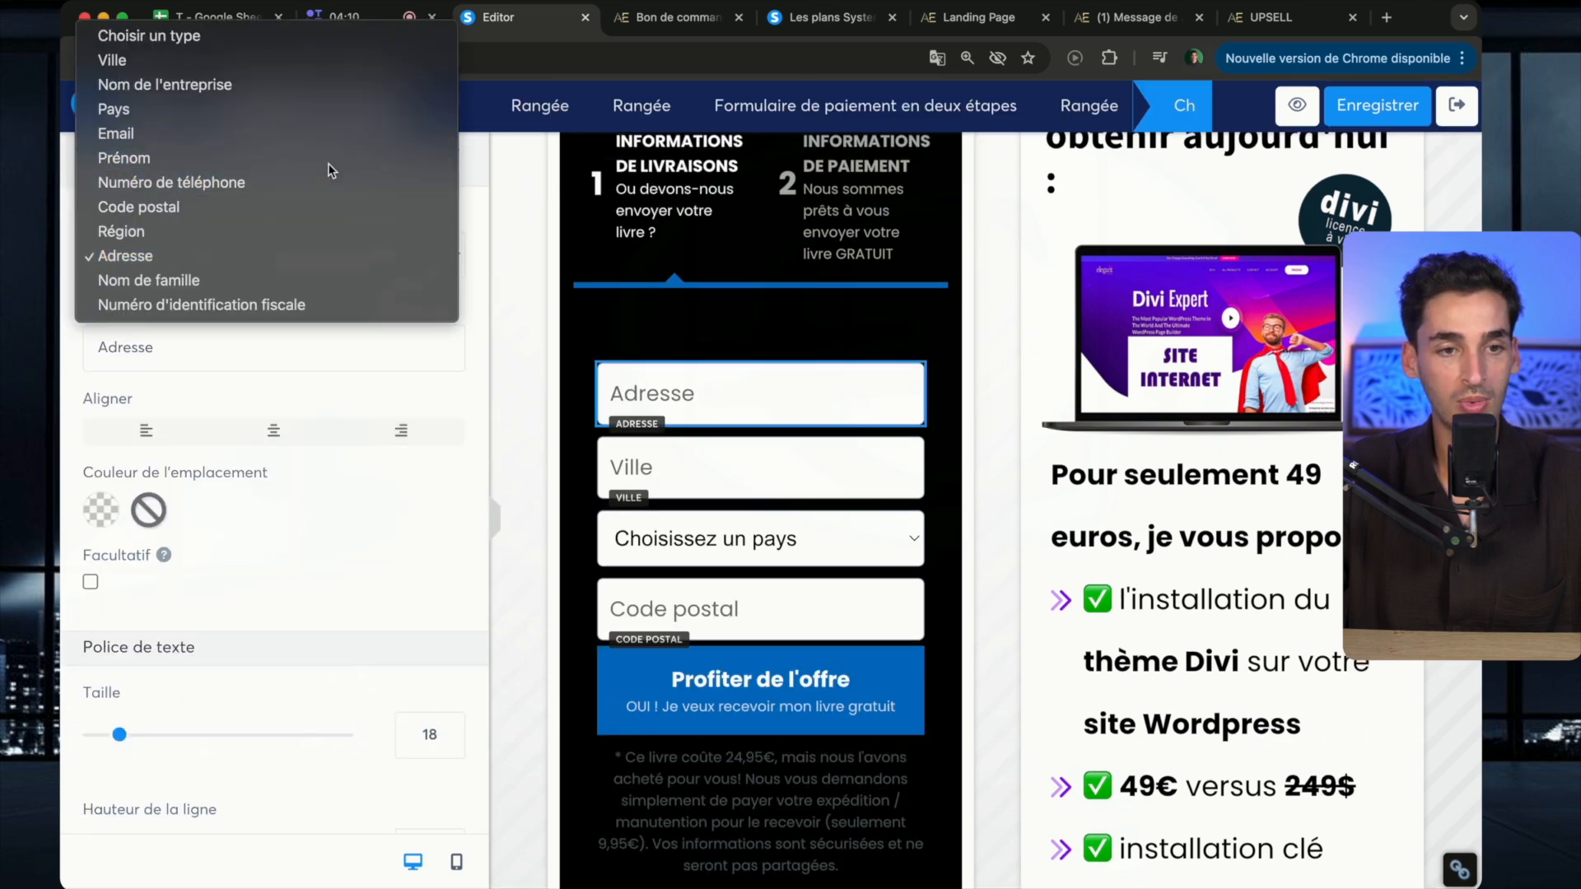
click(328, 161)
key(Escape)
Change the data type of the form's Ville field to Email
click(761, 464)
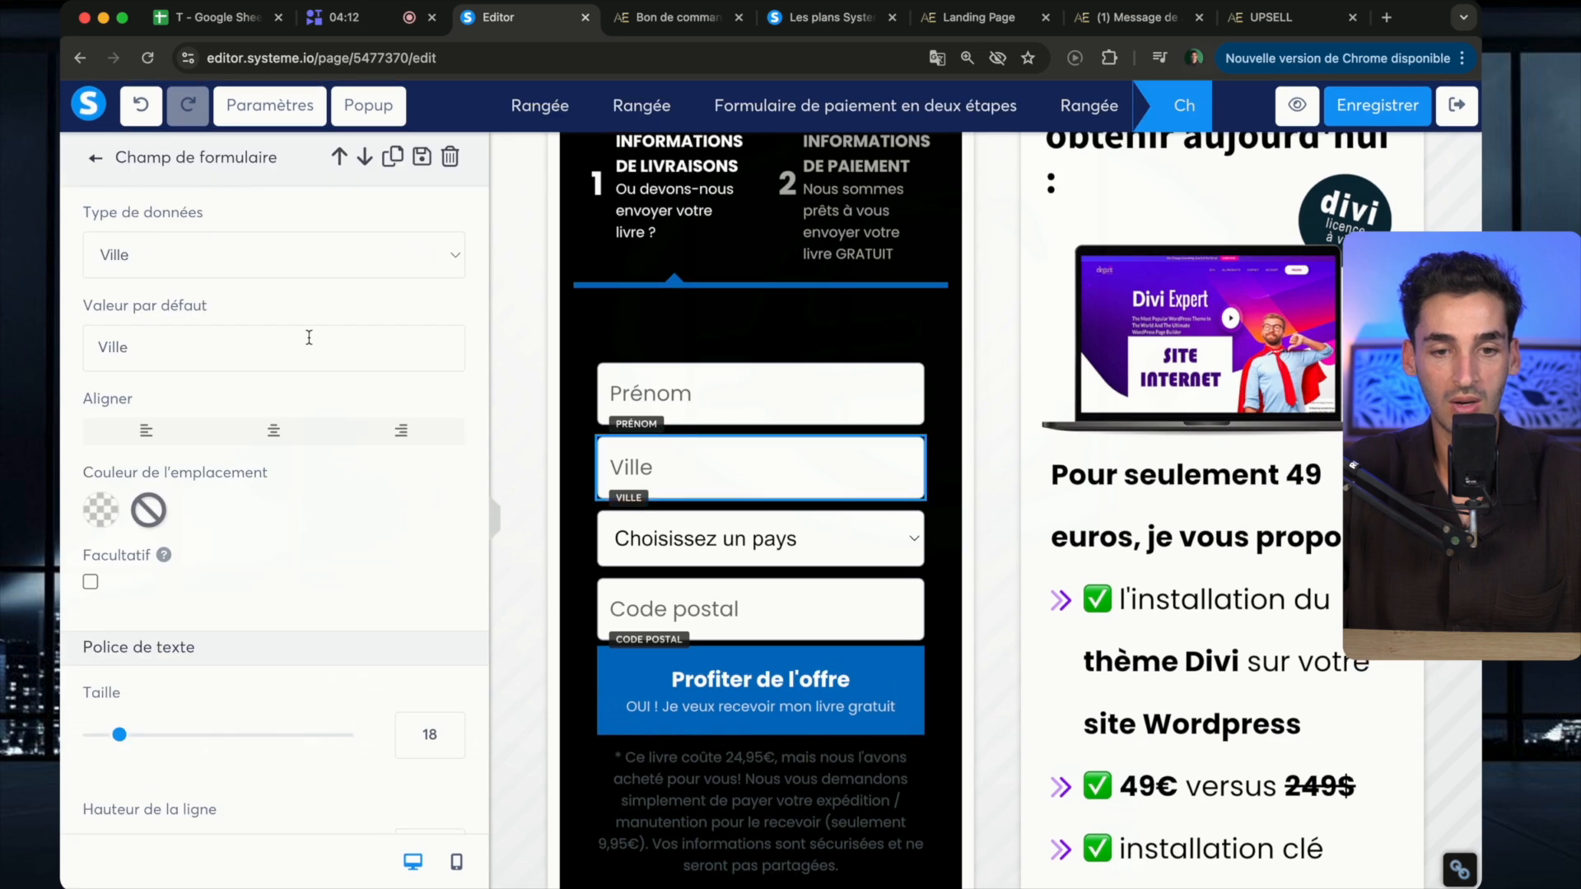
click(211, 276)
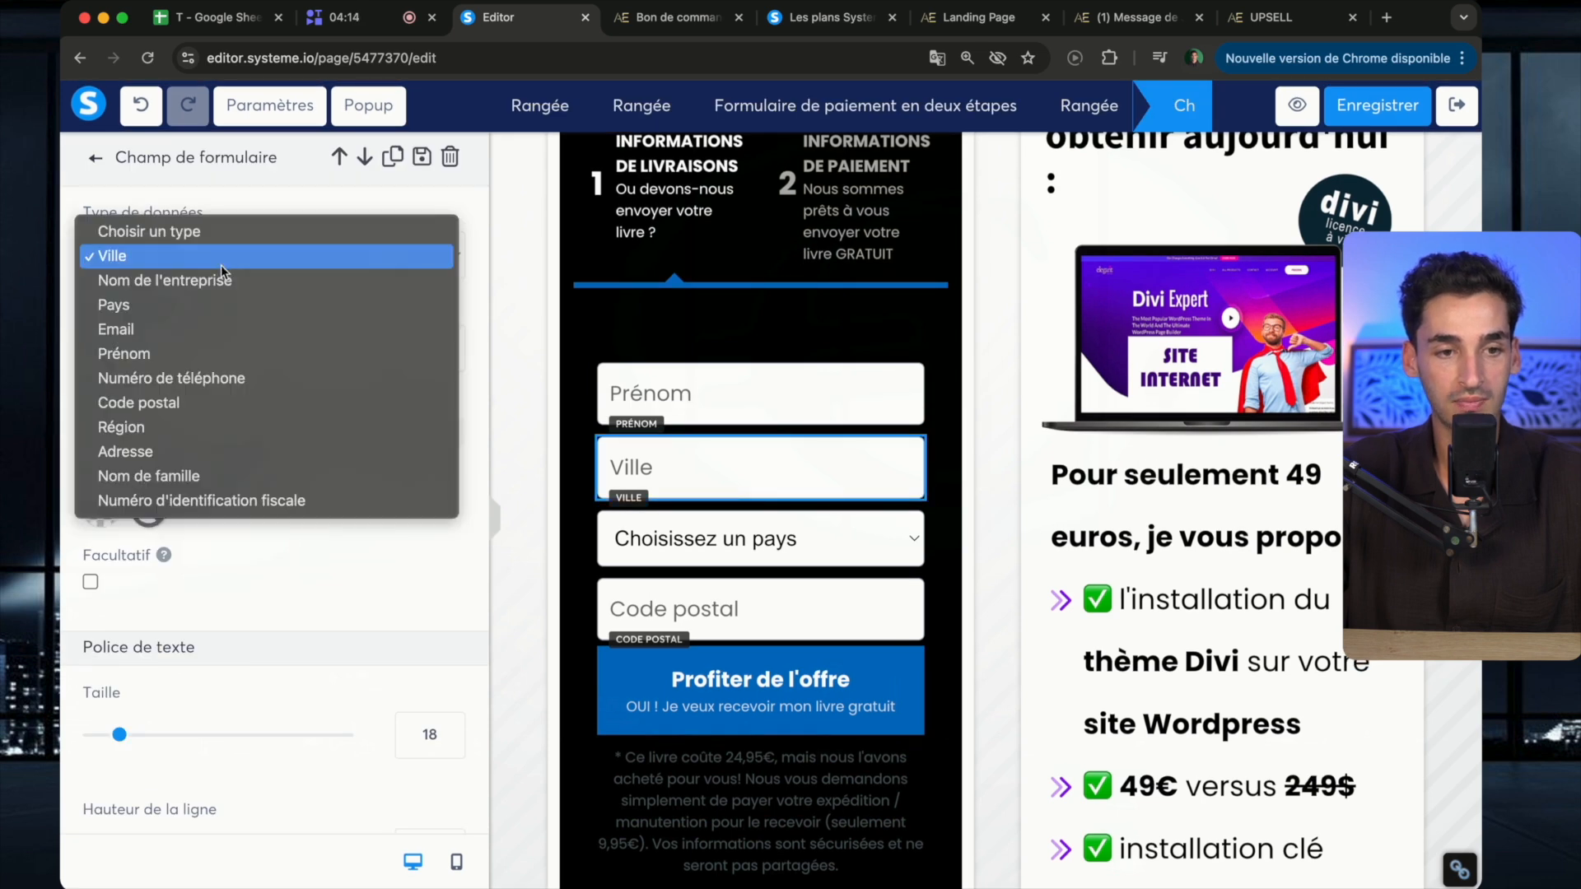
click(219, 328)
key(Escape)
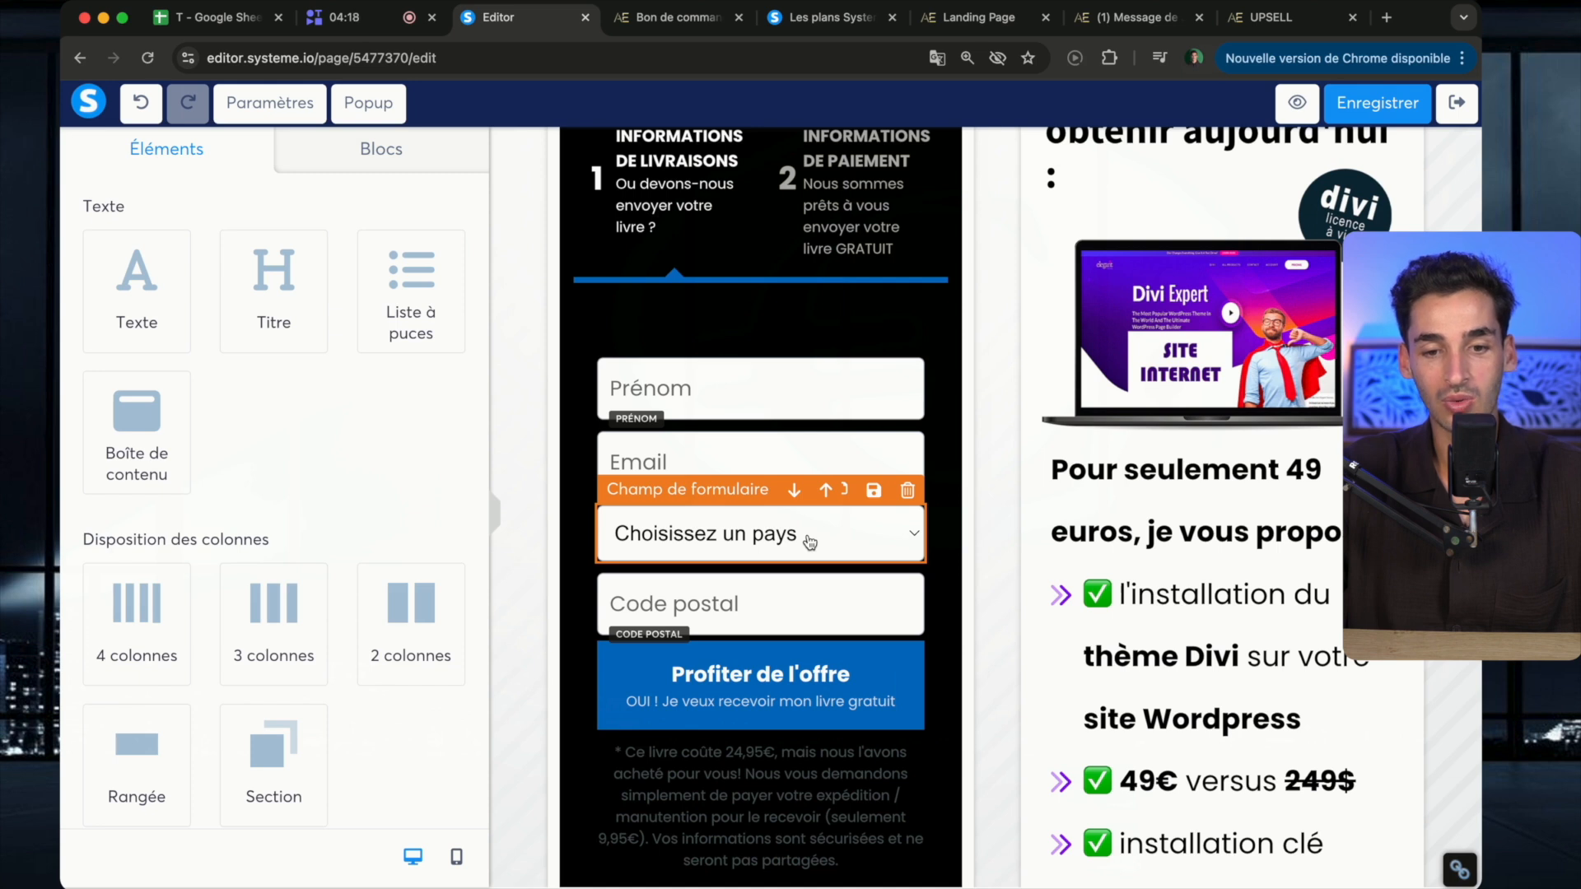
Delete the country selection and Code postal fields from the two-step form
click(907, 492)
key(Return)
click(908, 492)
key(Return)
Clear the footer text of the two-step form's first step
click(783, 652)
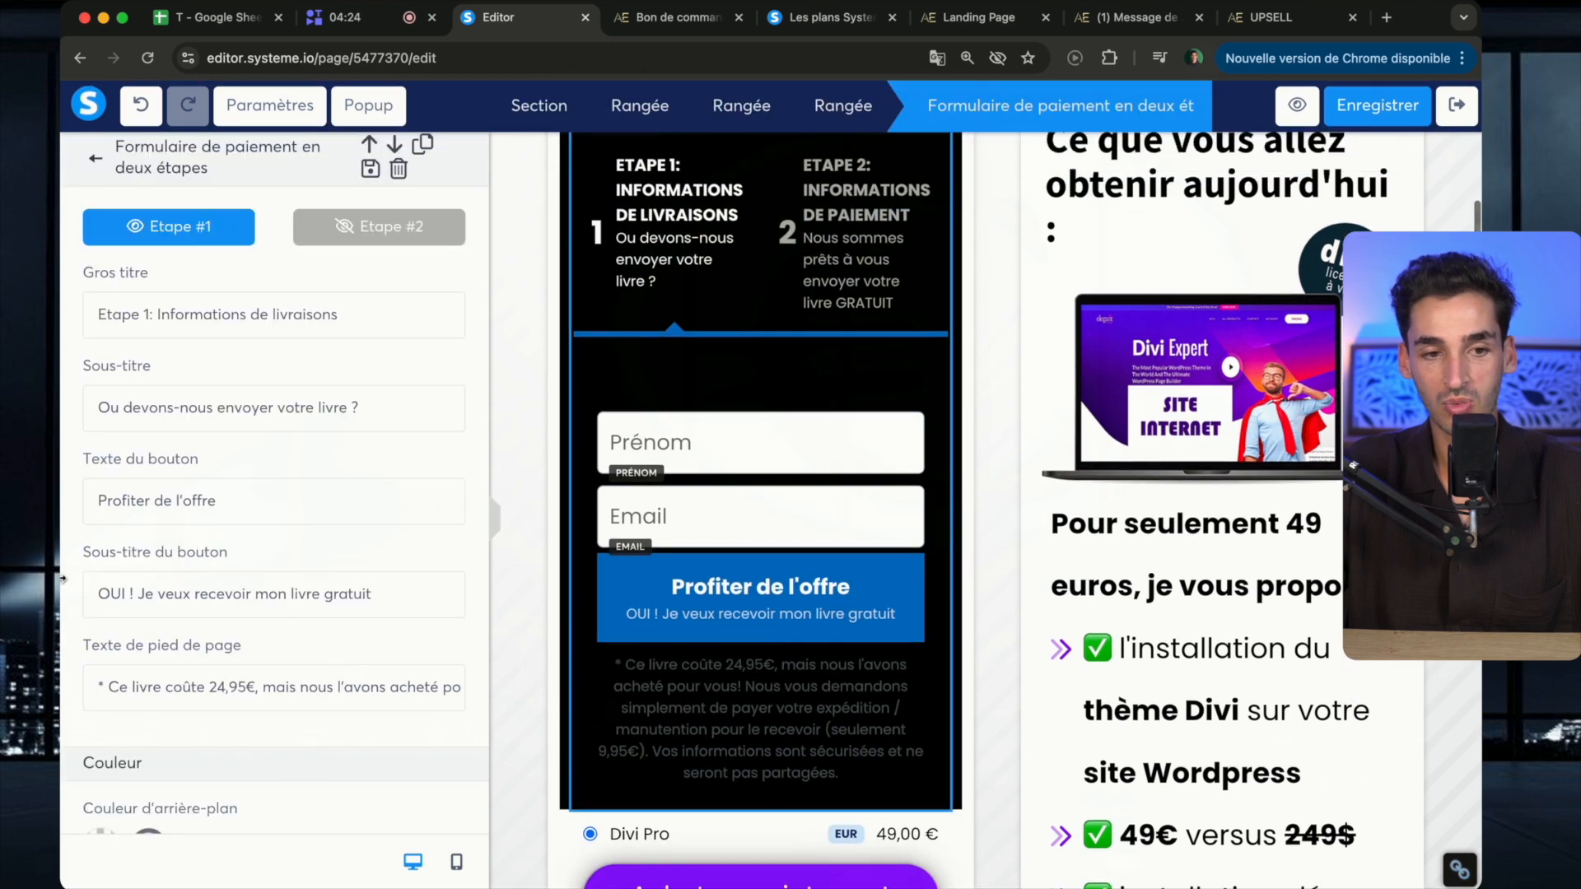
scroll(201, 625, down, 5)
triple_click(261, 429)
key(BackSpace)
click(691, 610)
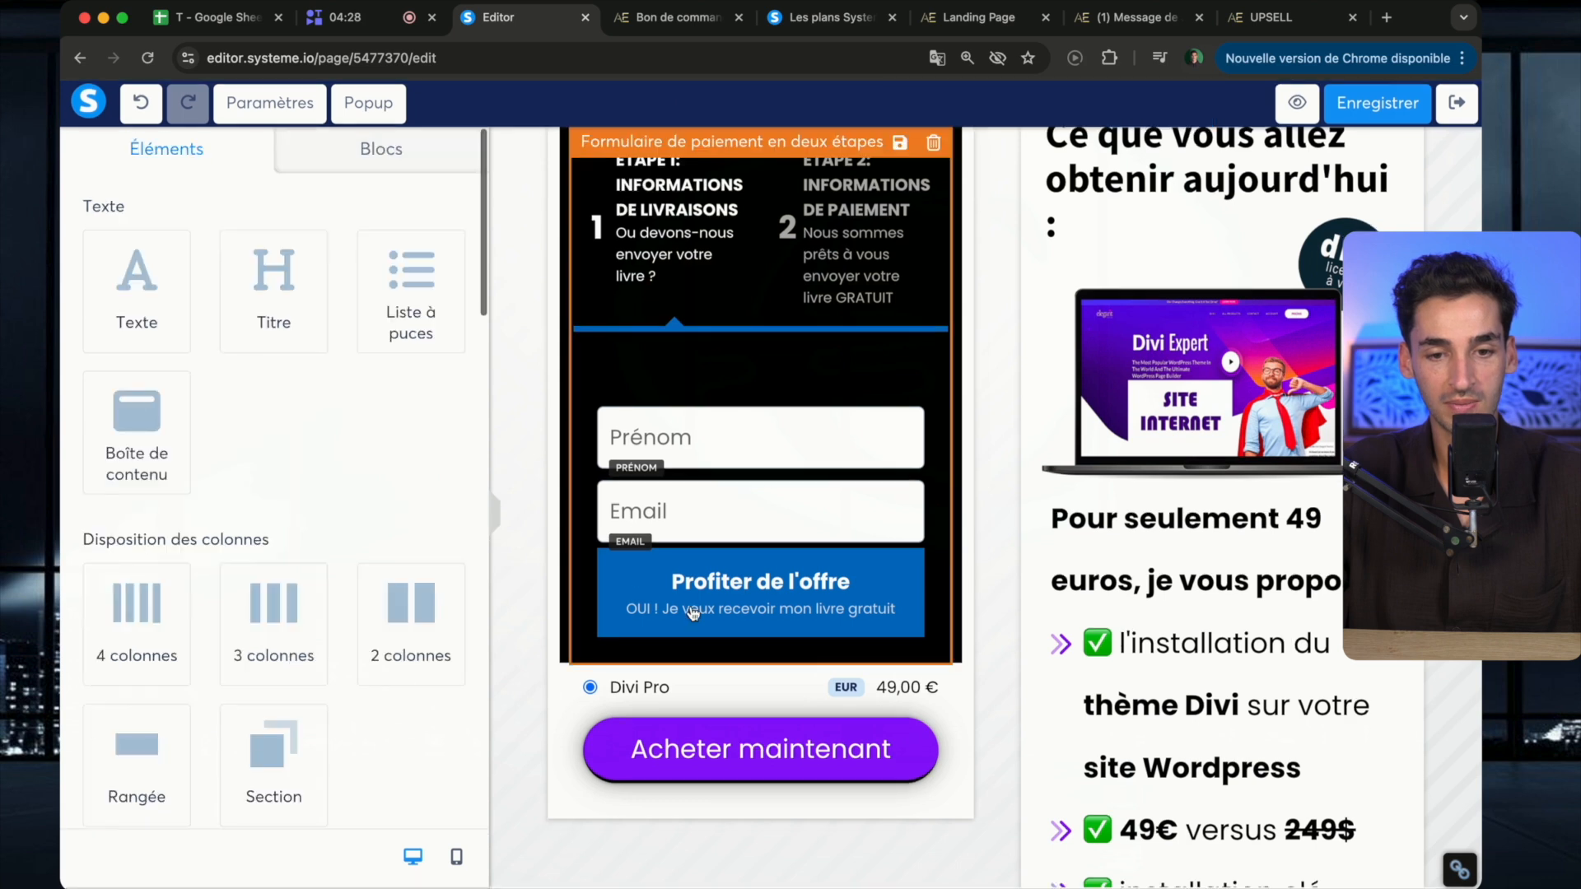
Move the purple "Acheter maintenant" payment button into the two-step form, between the Email field and the "Profiter de l'offre" button
drag(749, 772, 778, 544)
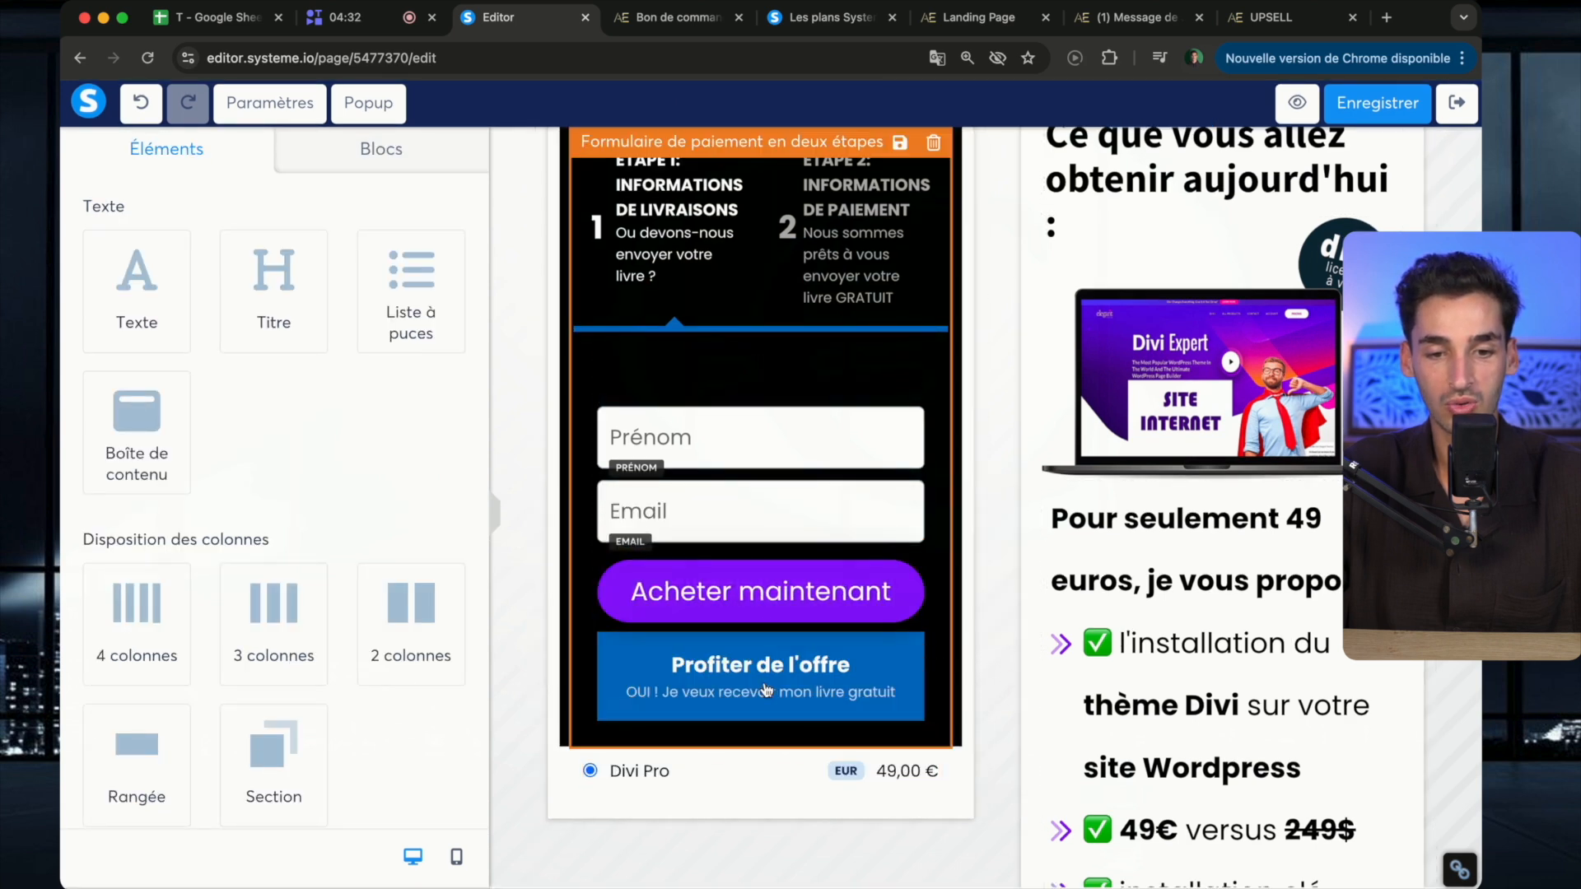
click(864, 701)
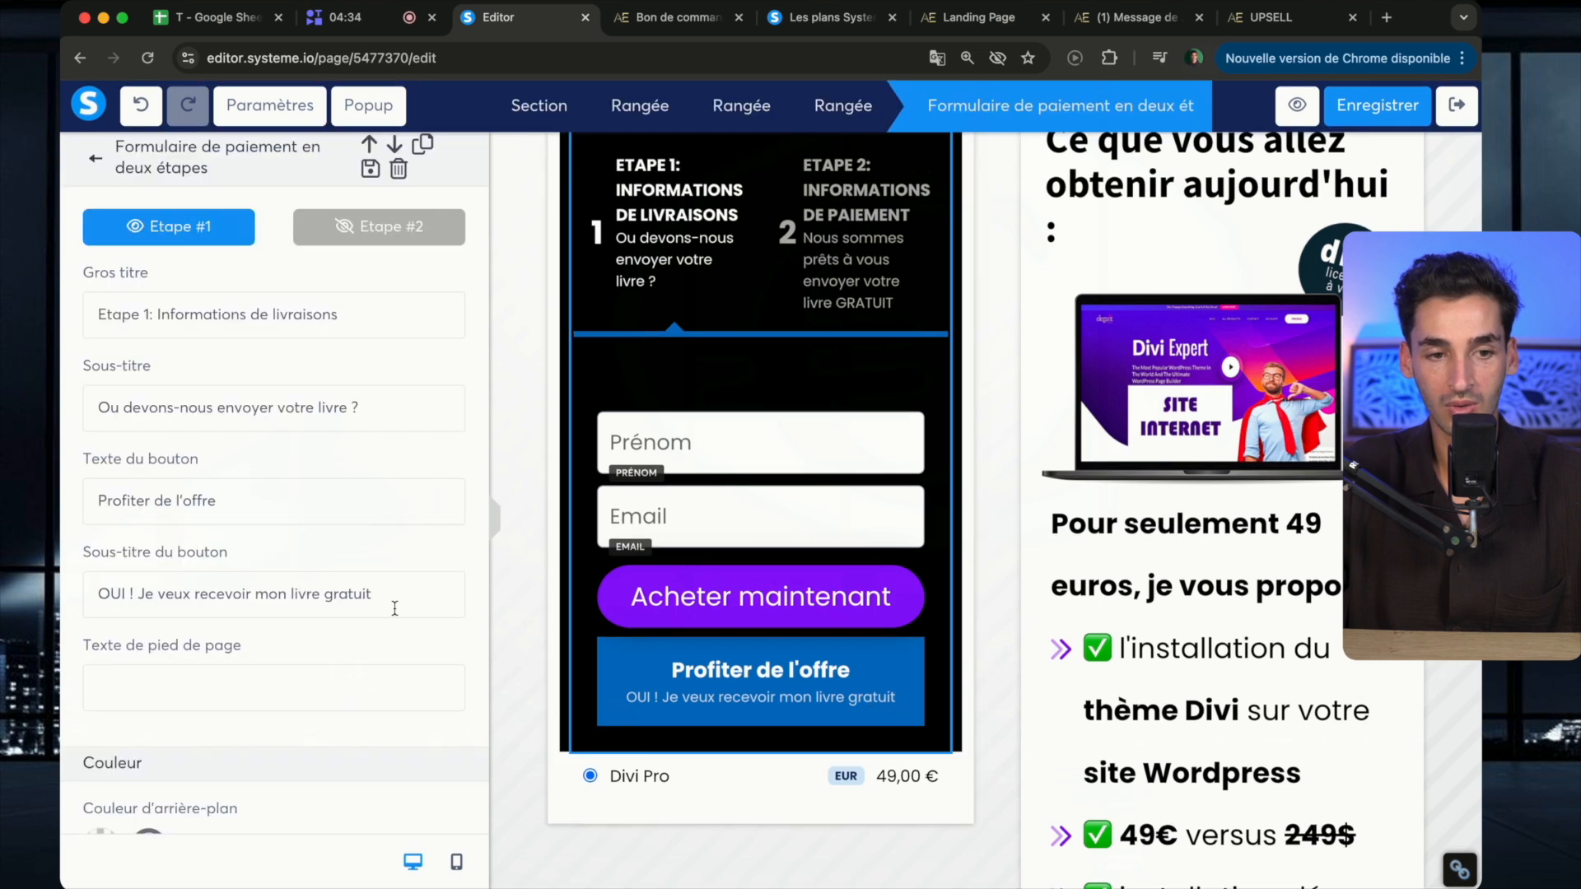
scroll(394, 607, down, 15)
scroll(395, 614, up, 3)
click(823, 671)
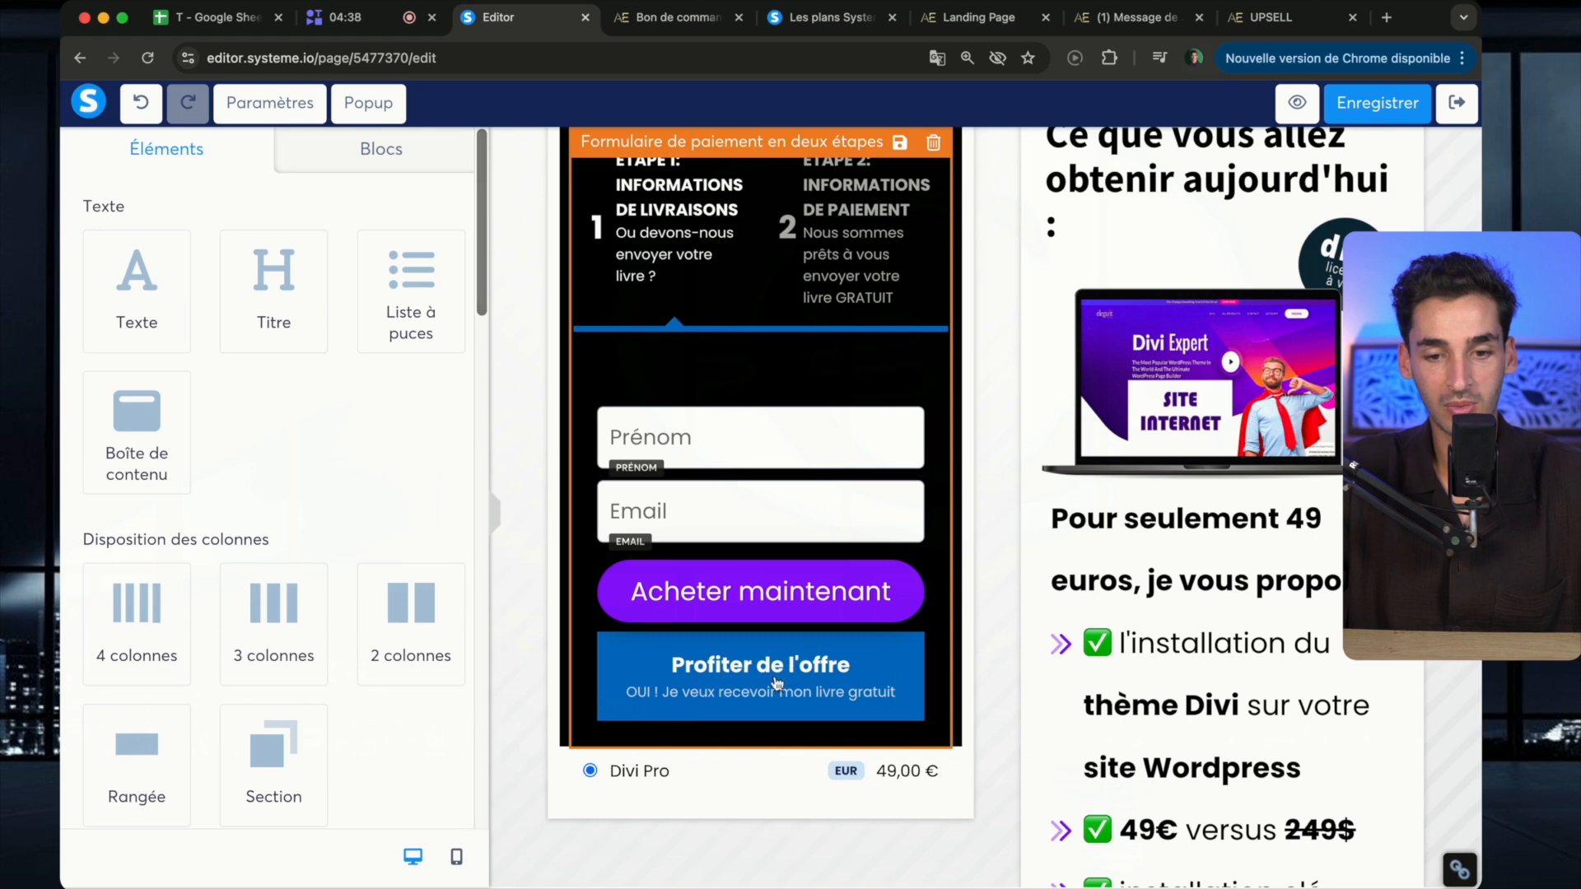
Copy the text "Acheter maintenant" from the purple payment button's settings
click(782, 613)
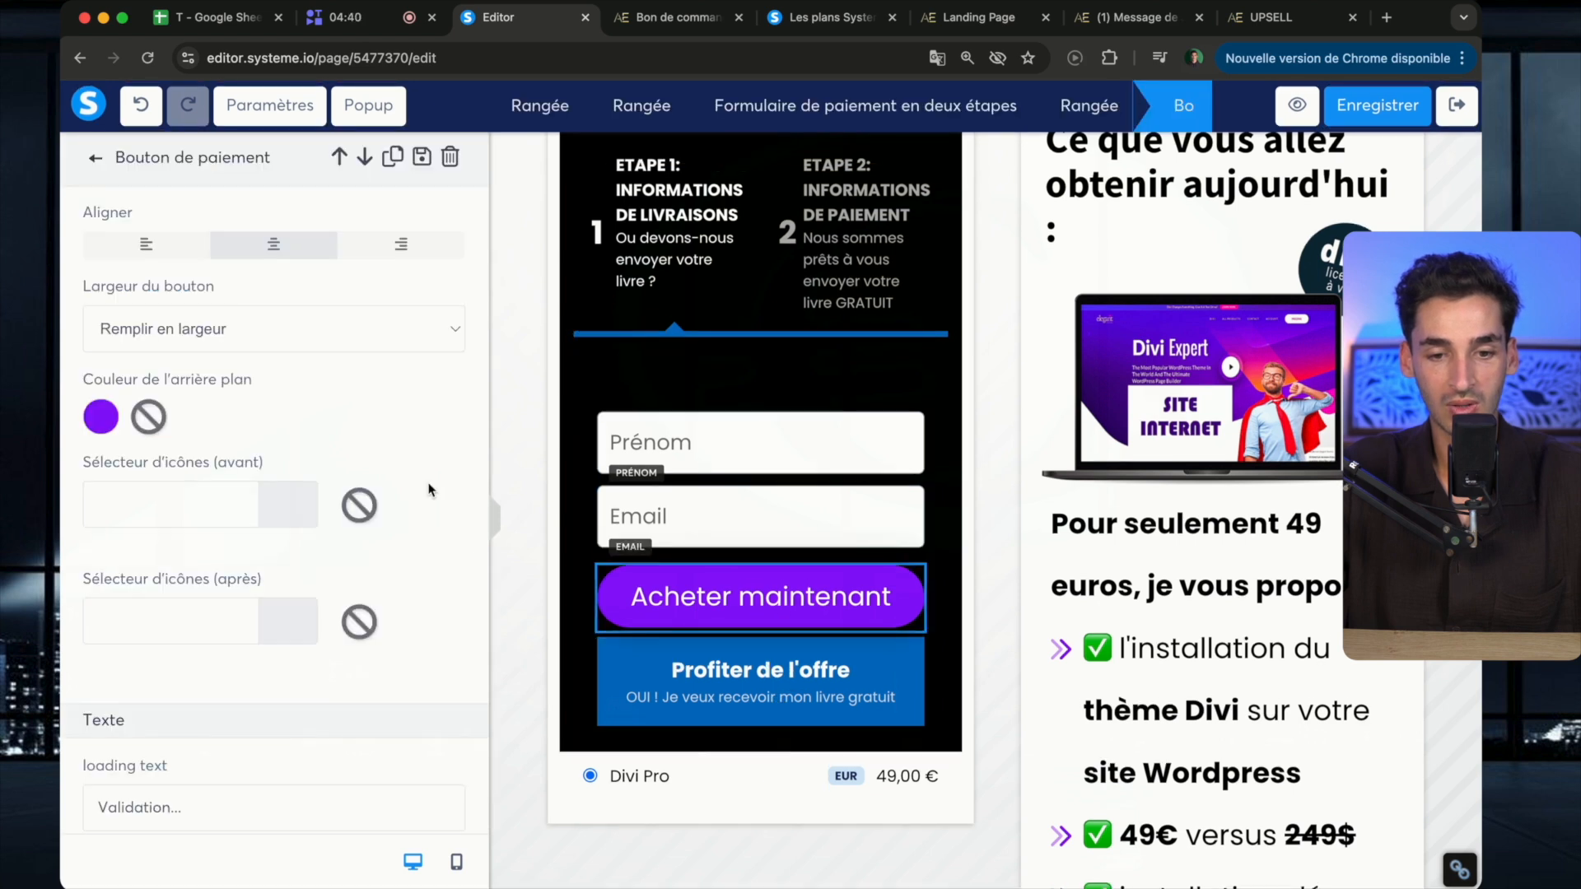
scroll(301, 495, down, 9)
scroll(300, 494, up, 1)
double_click(258, 237)
triple_click(258, 237)
key(ctrl+c)
click(786, 710)
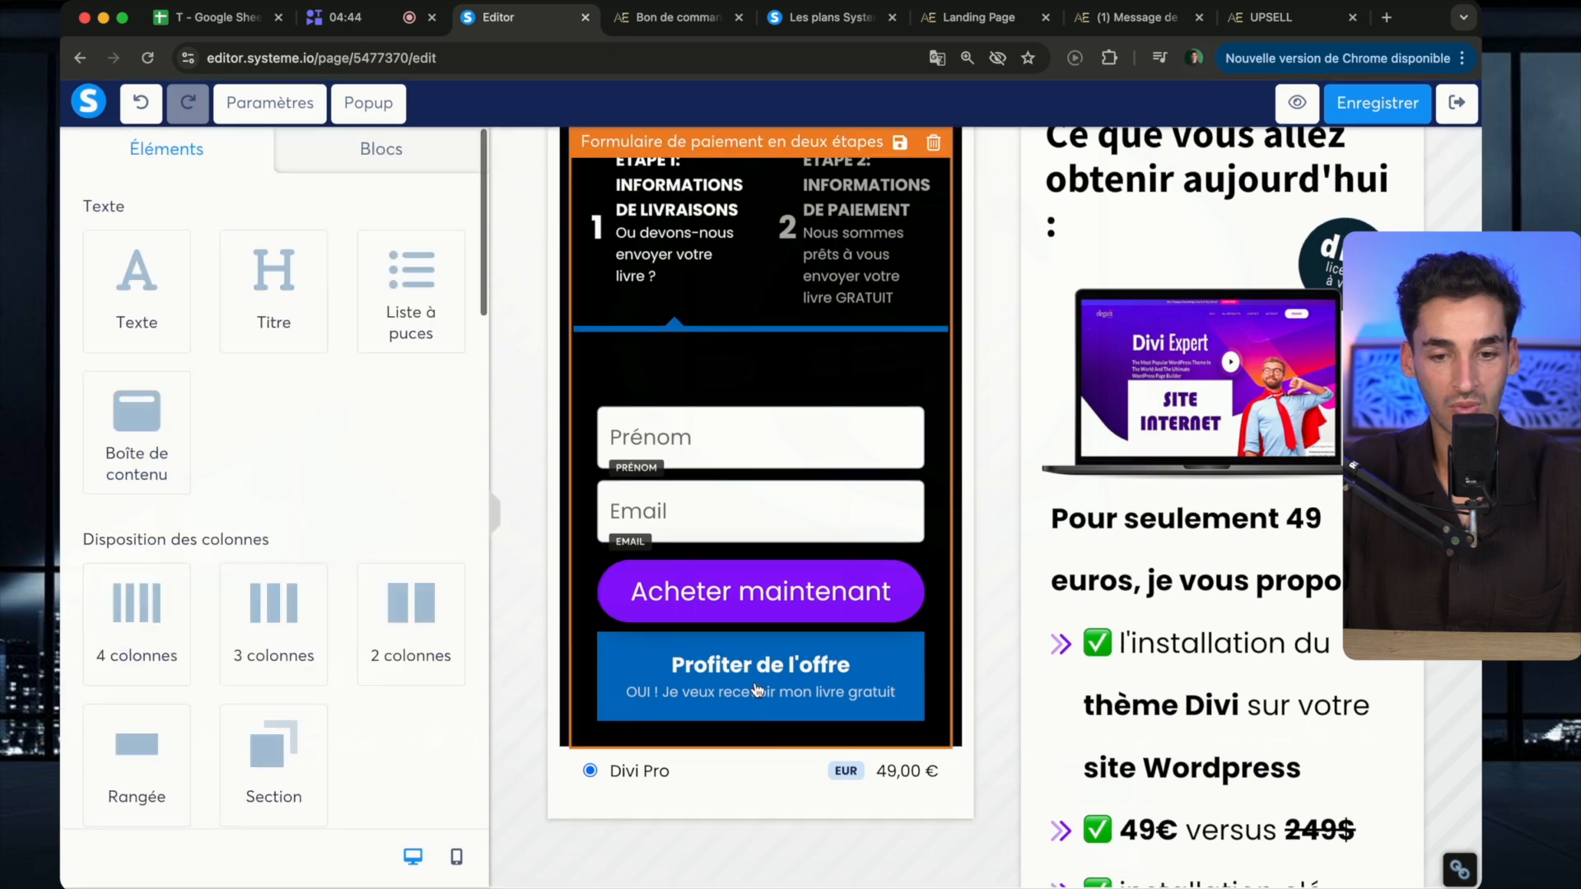
Set the two-step form's button text to "Acheter maintenant" and clear the button's subtitle
click(756, 690)
scroll(421, 645, down, 5)
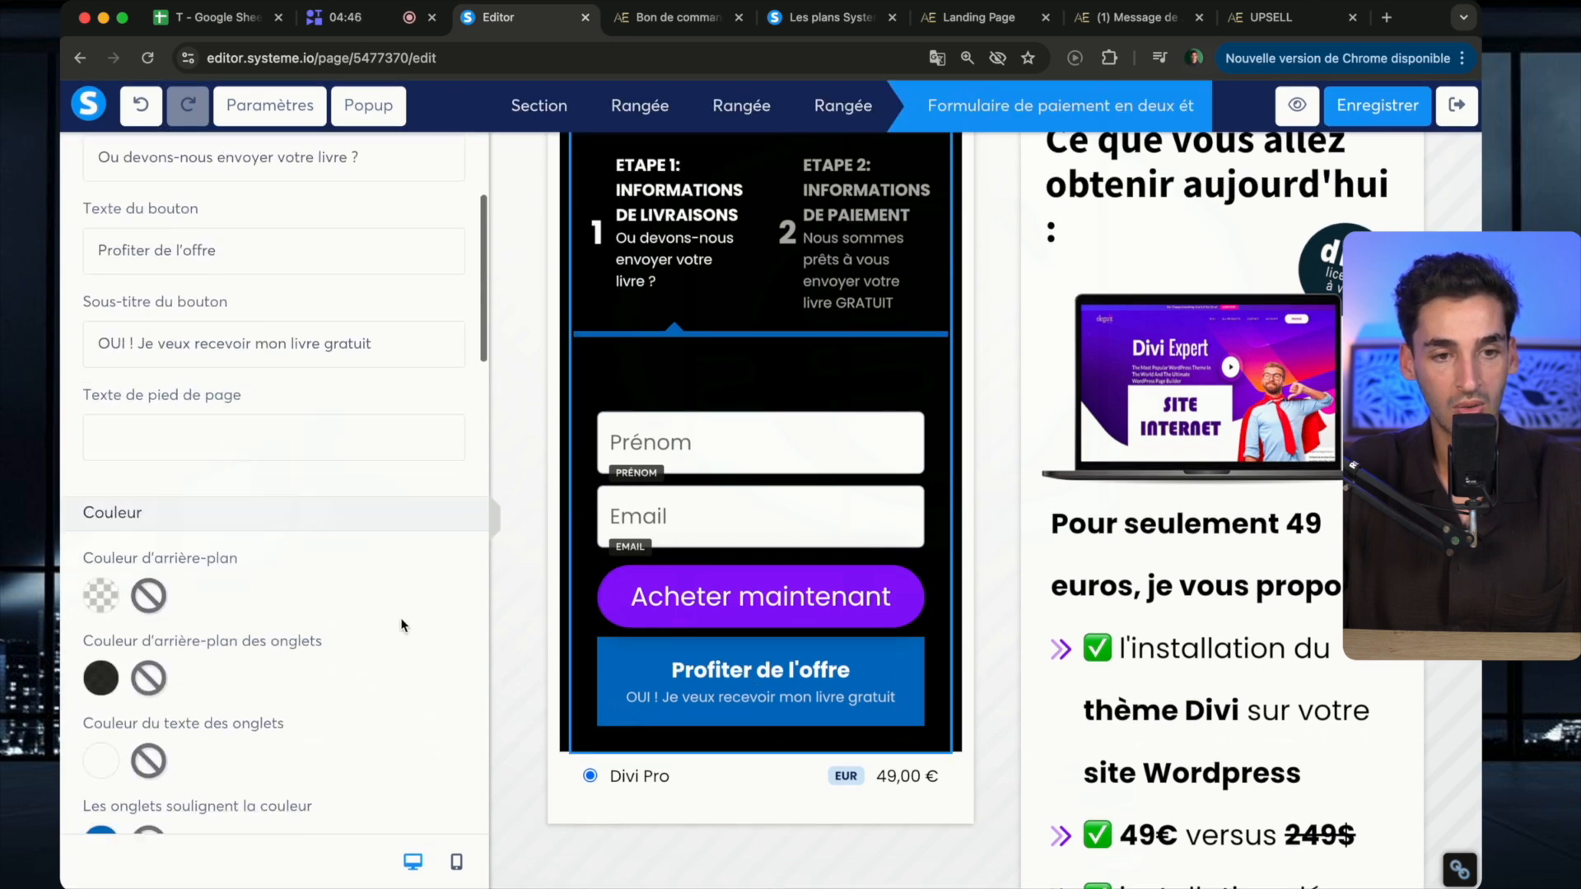
triple_click(206, 242)
key(ctrl+v)
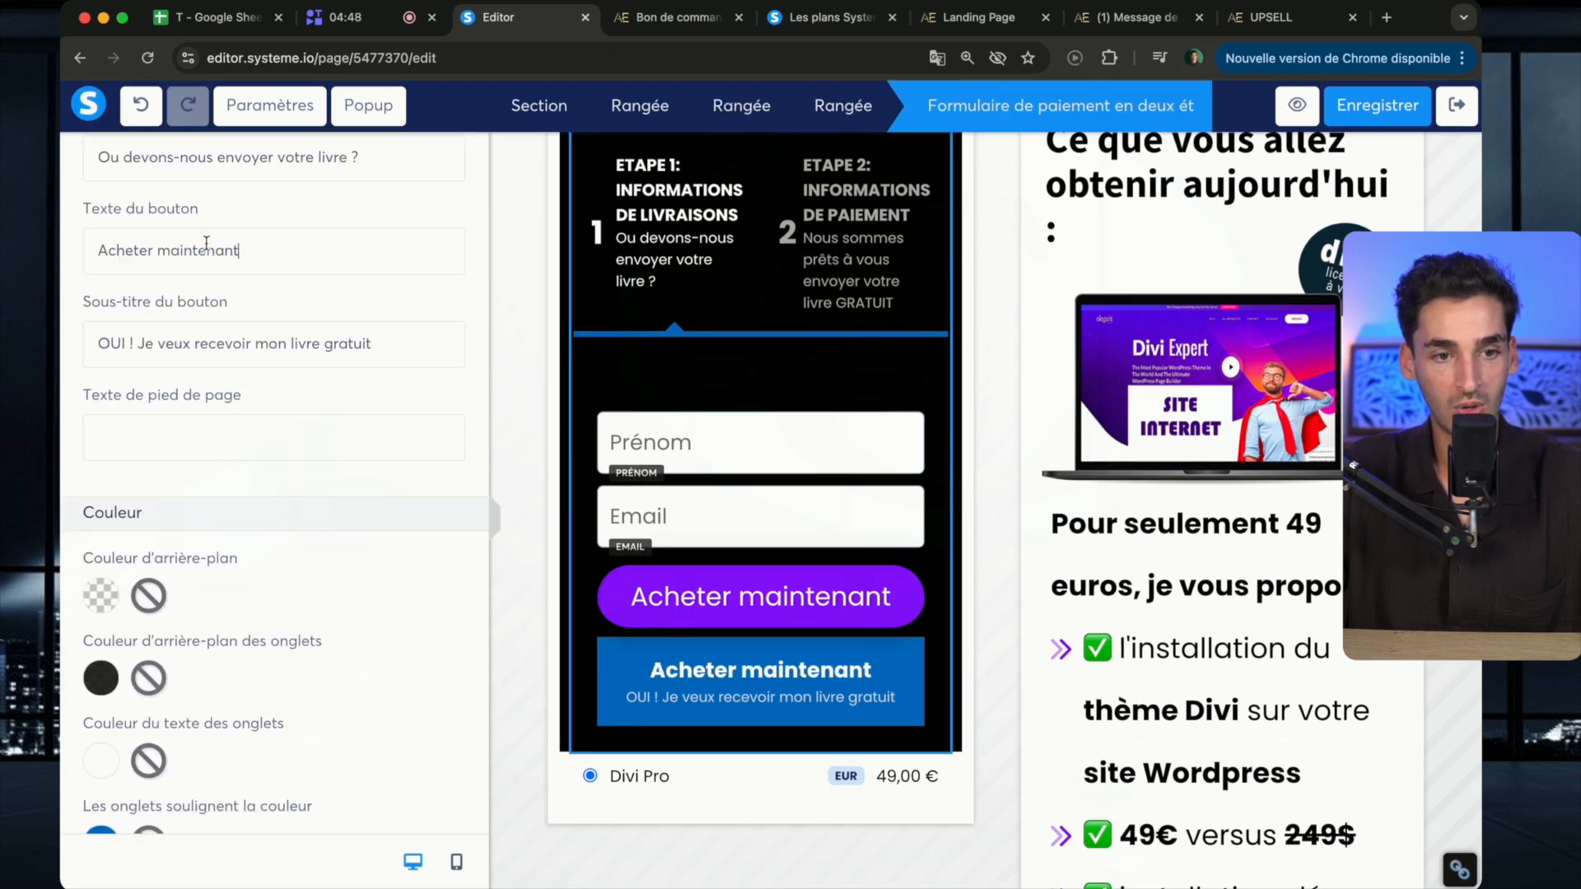
triple_click(240, 332)
key(BackSpace)
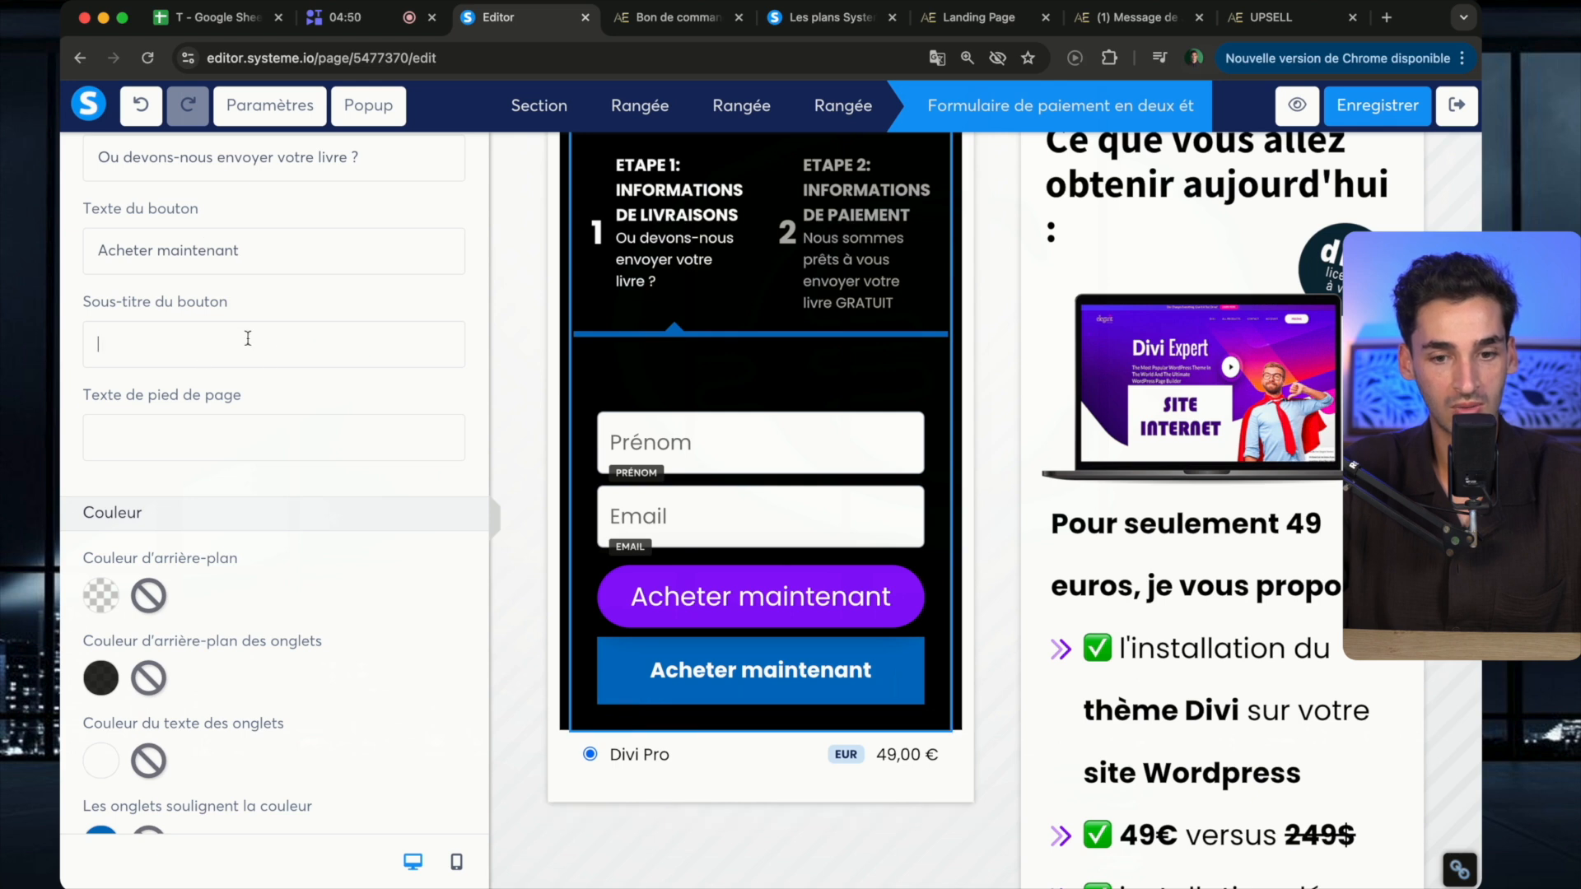
Copy the purple payment button's hex colour 9013FE and apply it as the background colour of the two-step form's own button
click(713, 574)
click(729, 597)
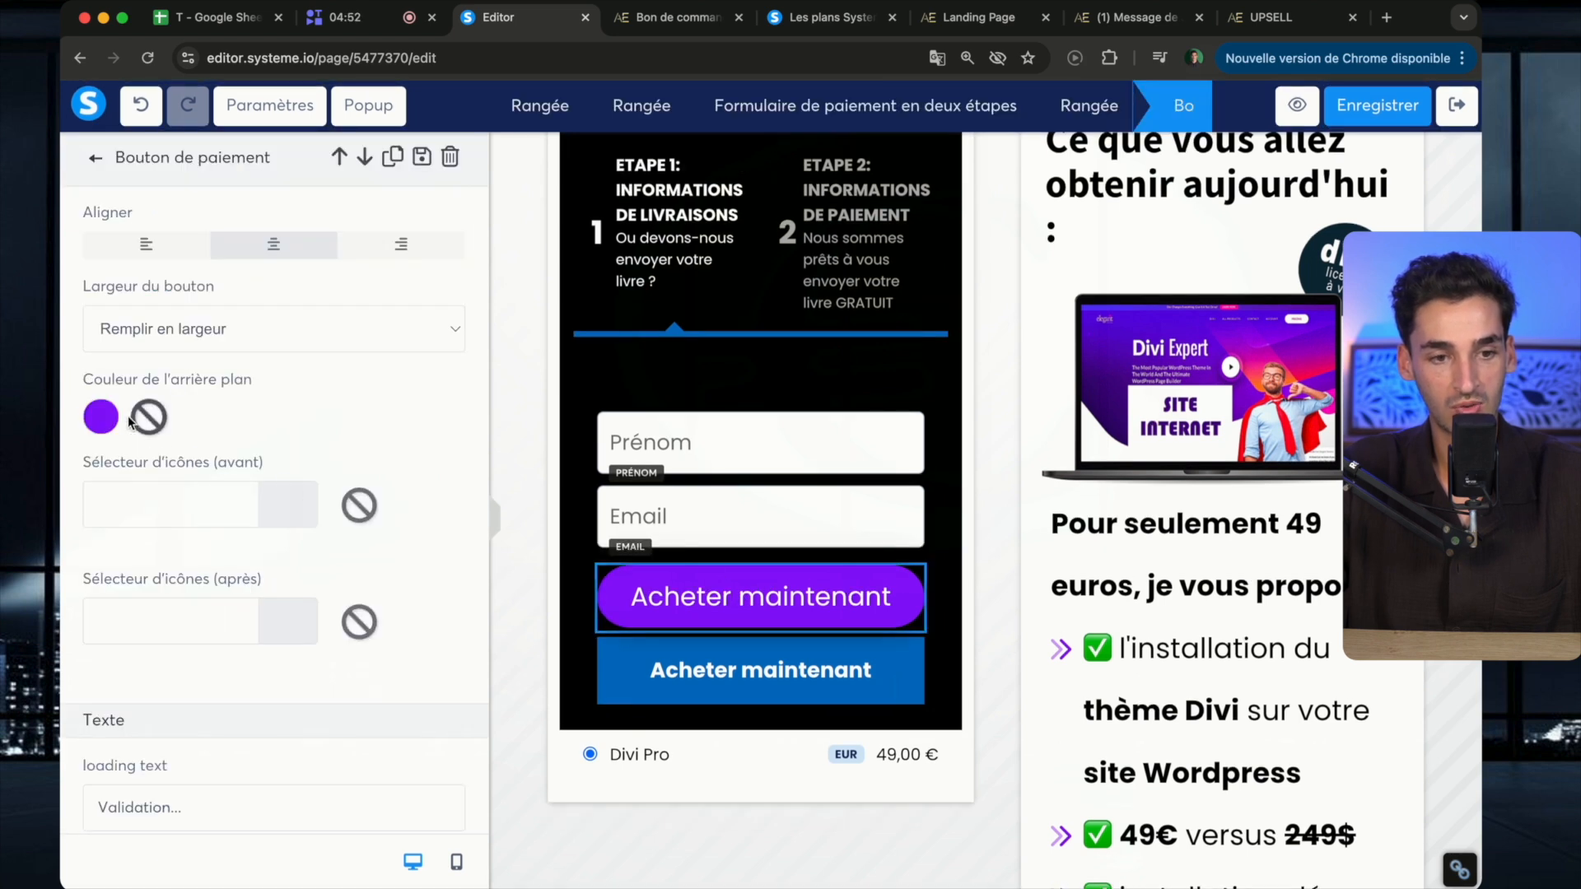
click(102, 417)
double_click(210, 429)
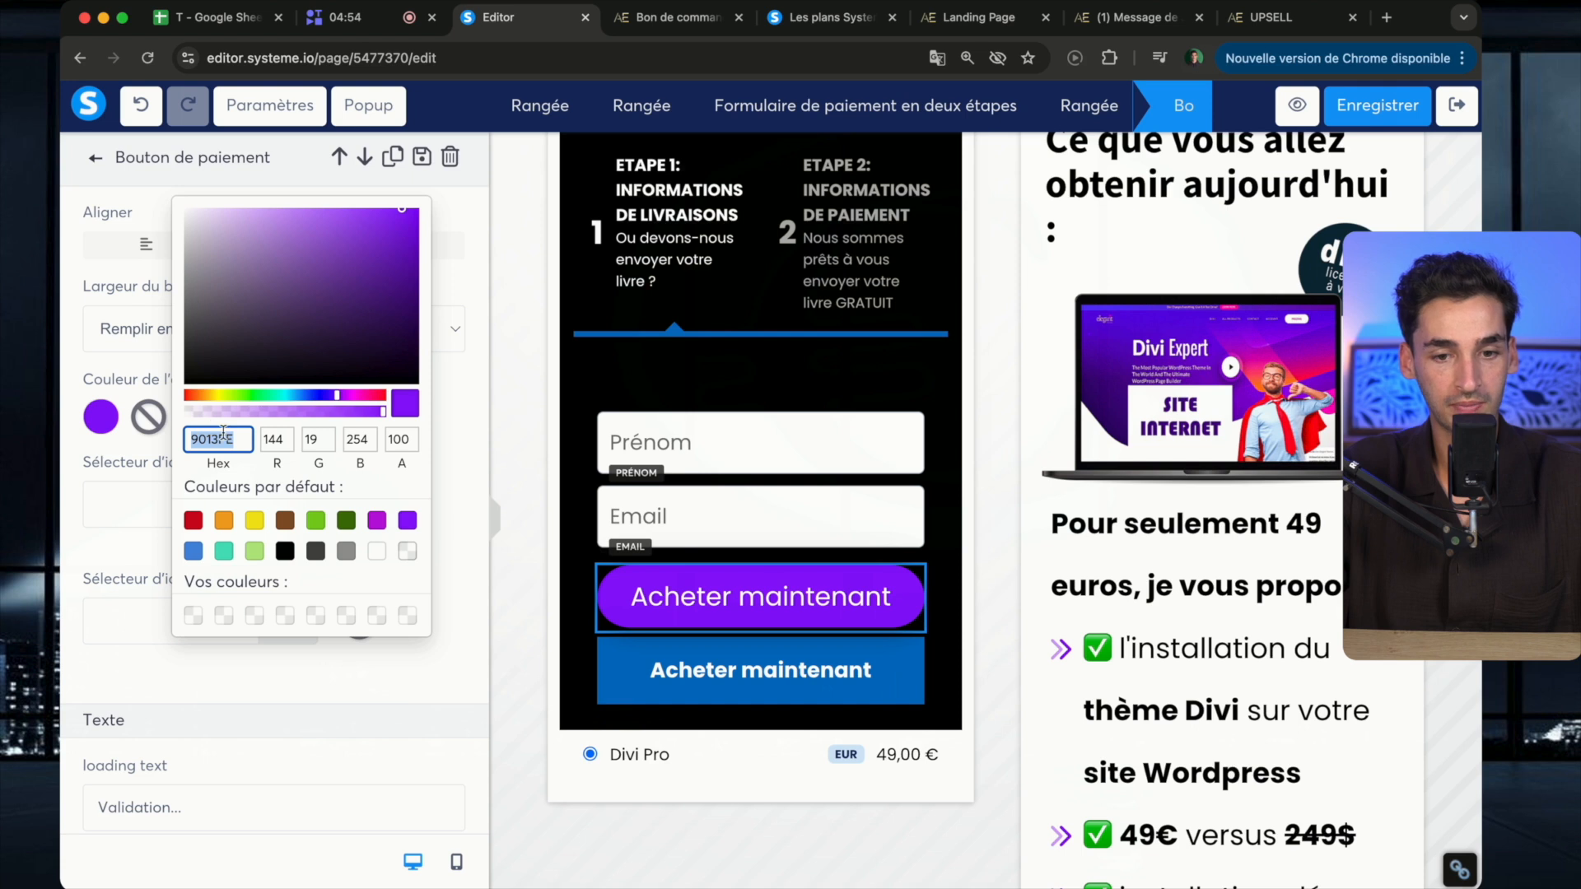
click(740, 684)
click(774, 669)
click(755, 665)
scroll(286, 584, down, 6)
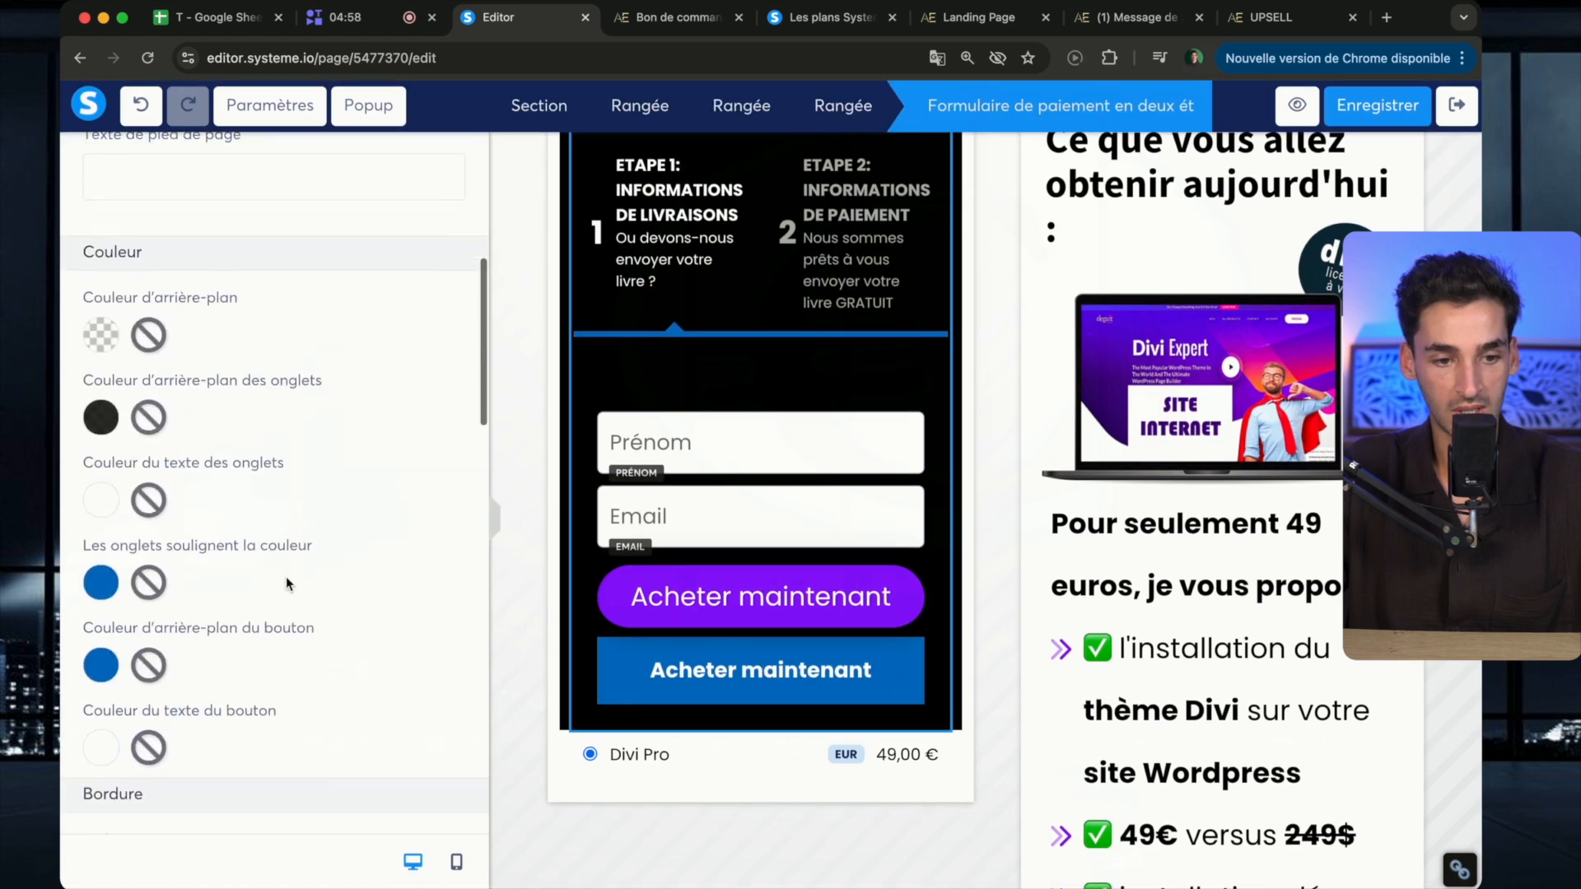
scroll(286, 584, down, 2)
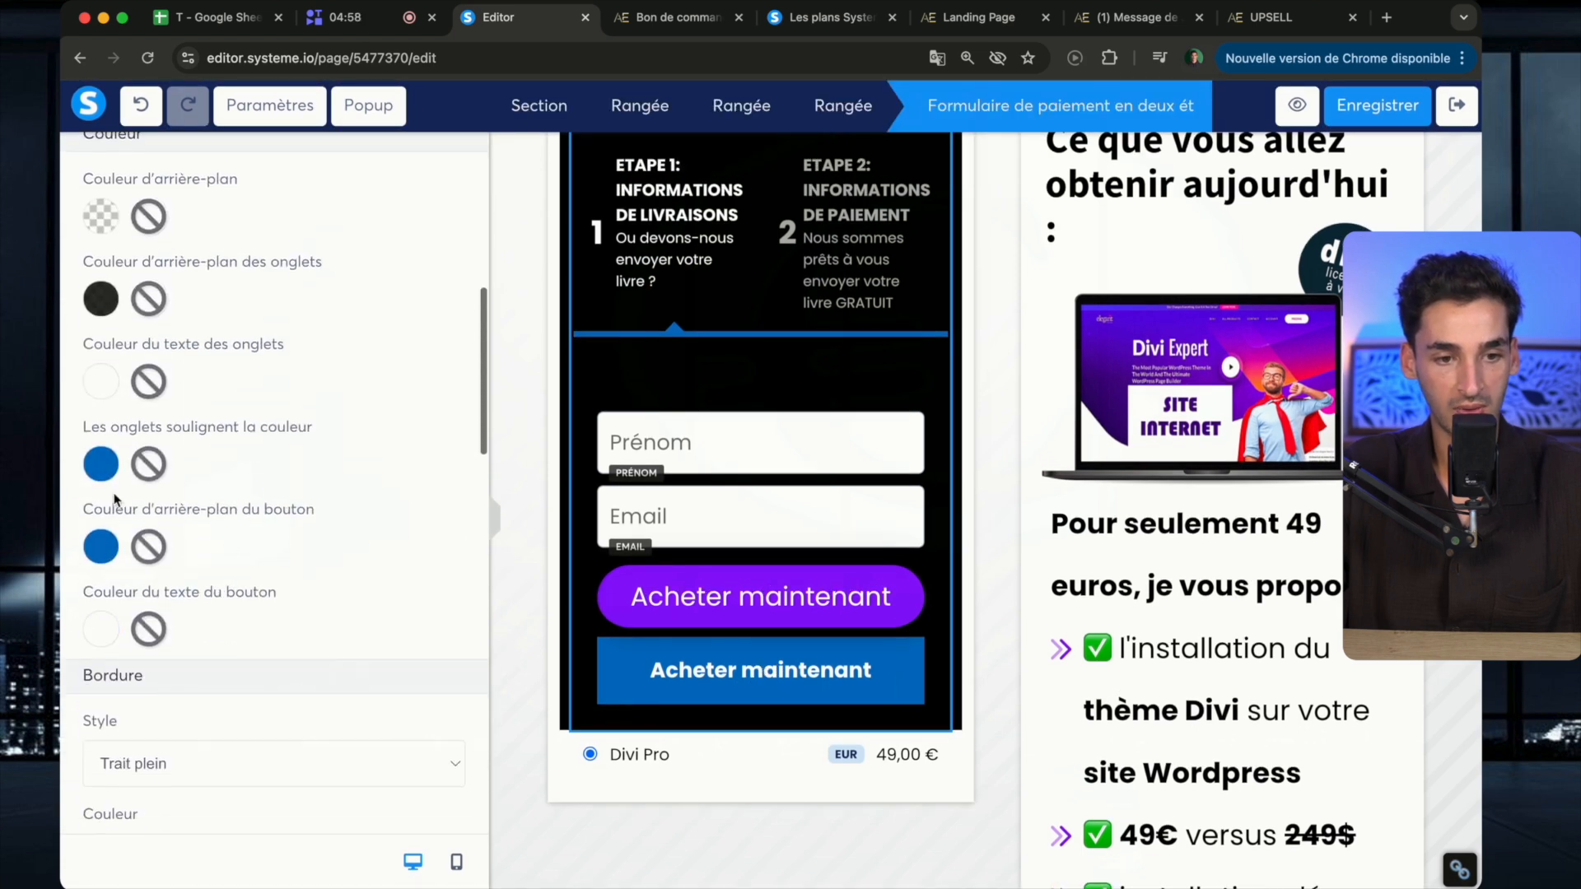
click(101, 543)
double_click(216, 568)
key(ctrl+v)
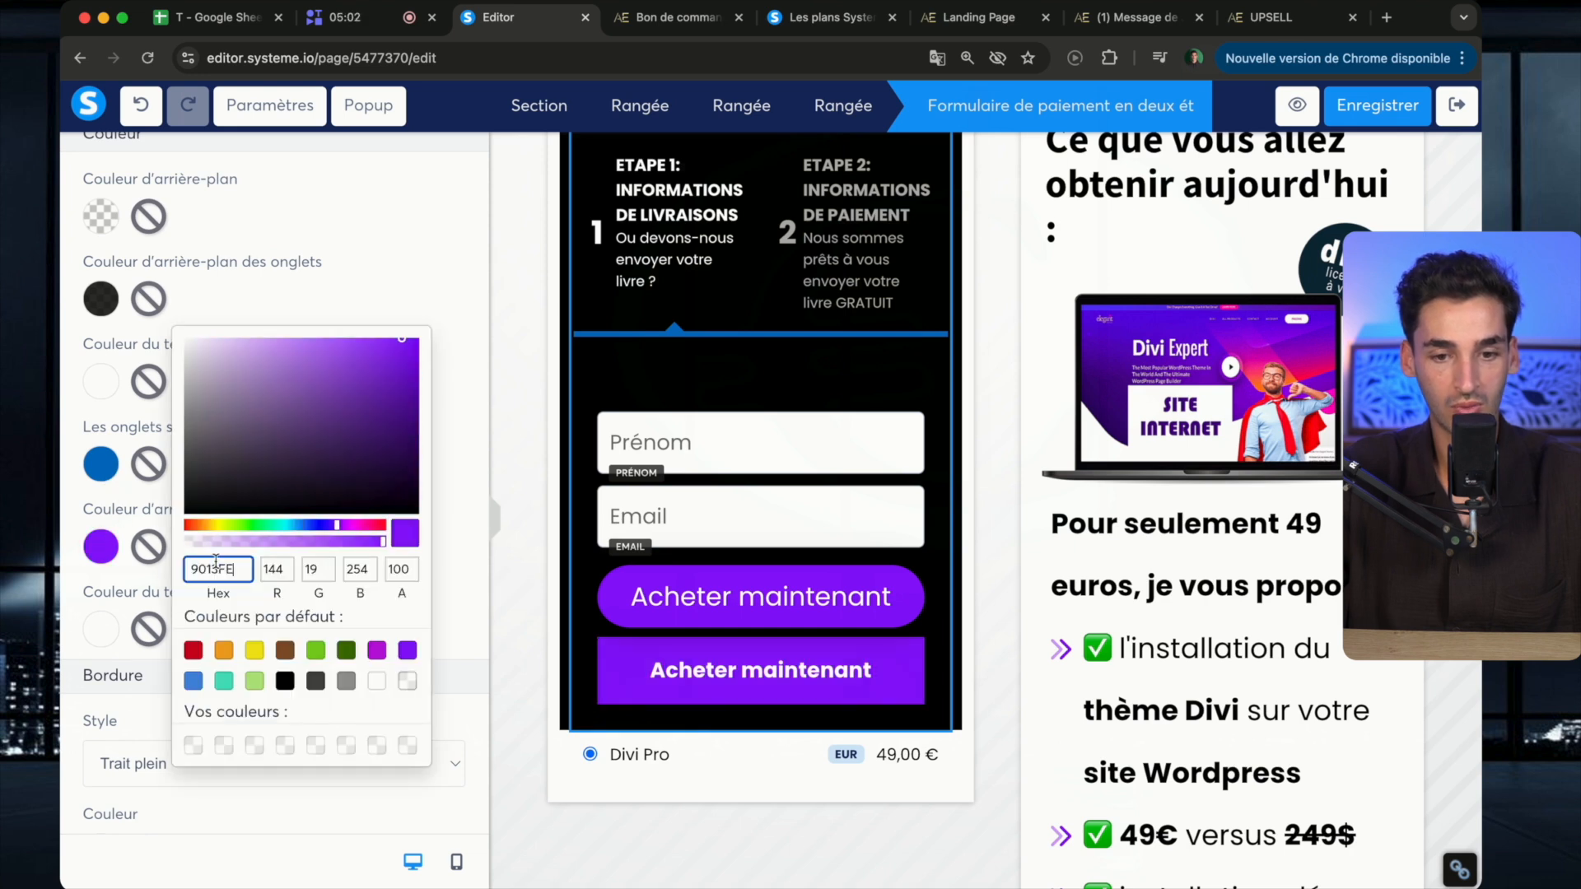
Delete the rounded "Acheter maintenant" payment button below the Email field
click(838, 589)
click(908, 545)
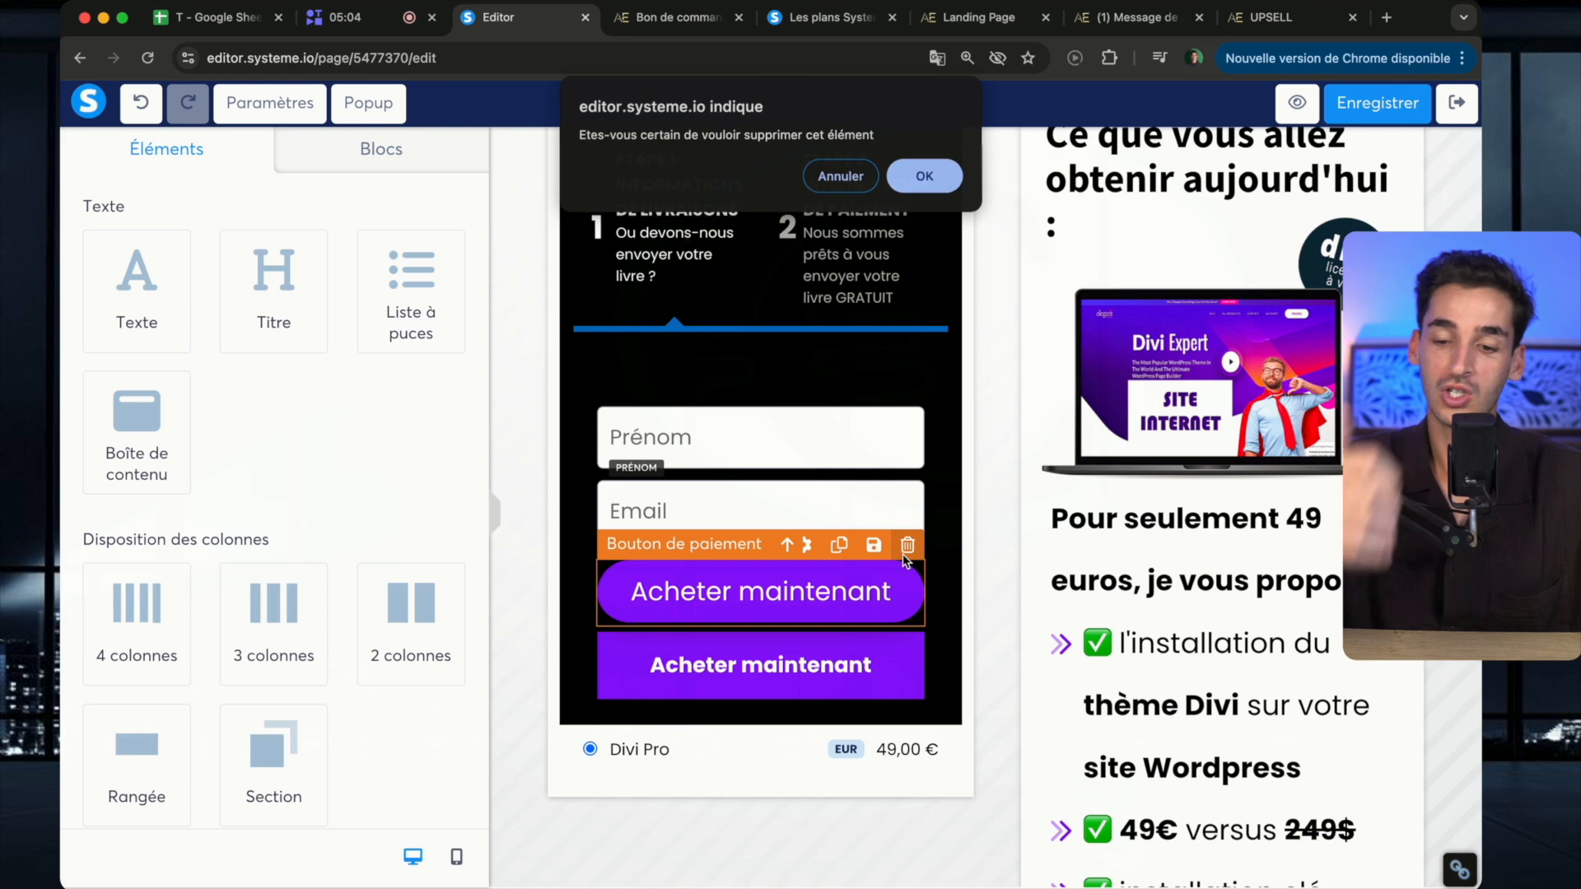
key(Return)
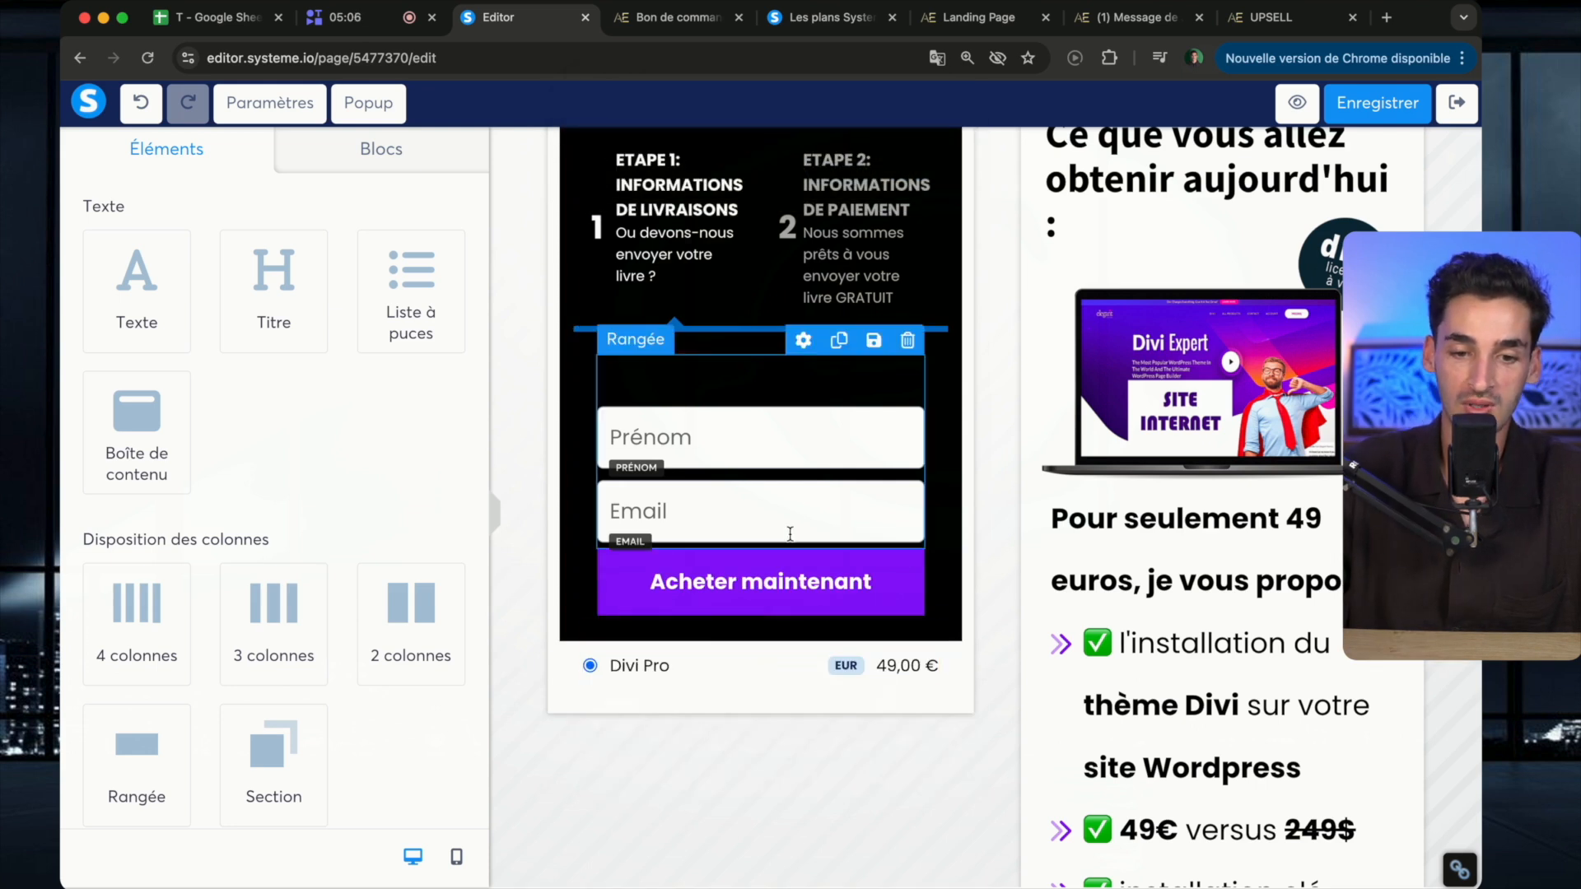
Try deleting the text element above the Prénom field and undo the deletion
scroll(794, 563, up, 1)
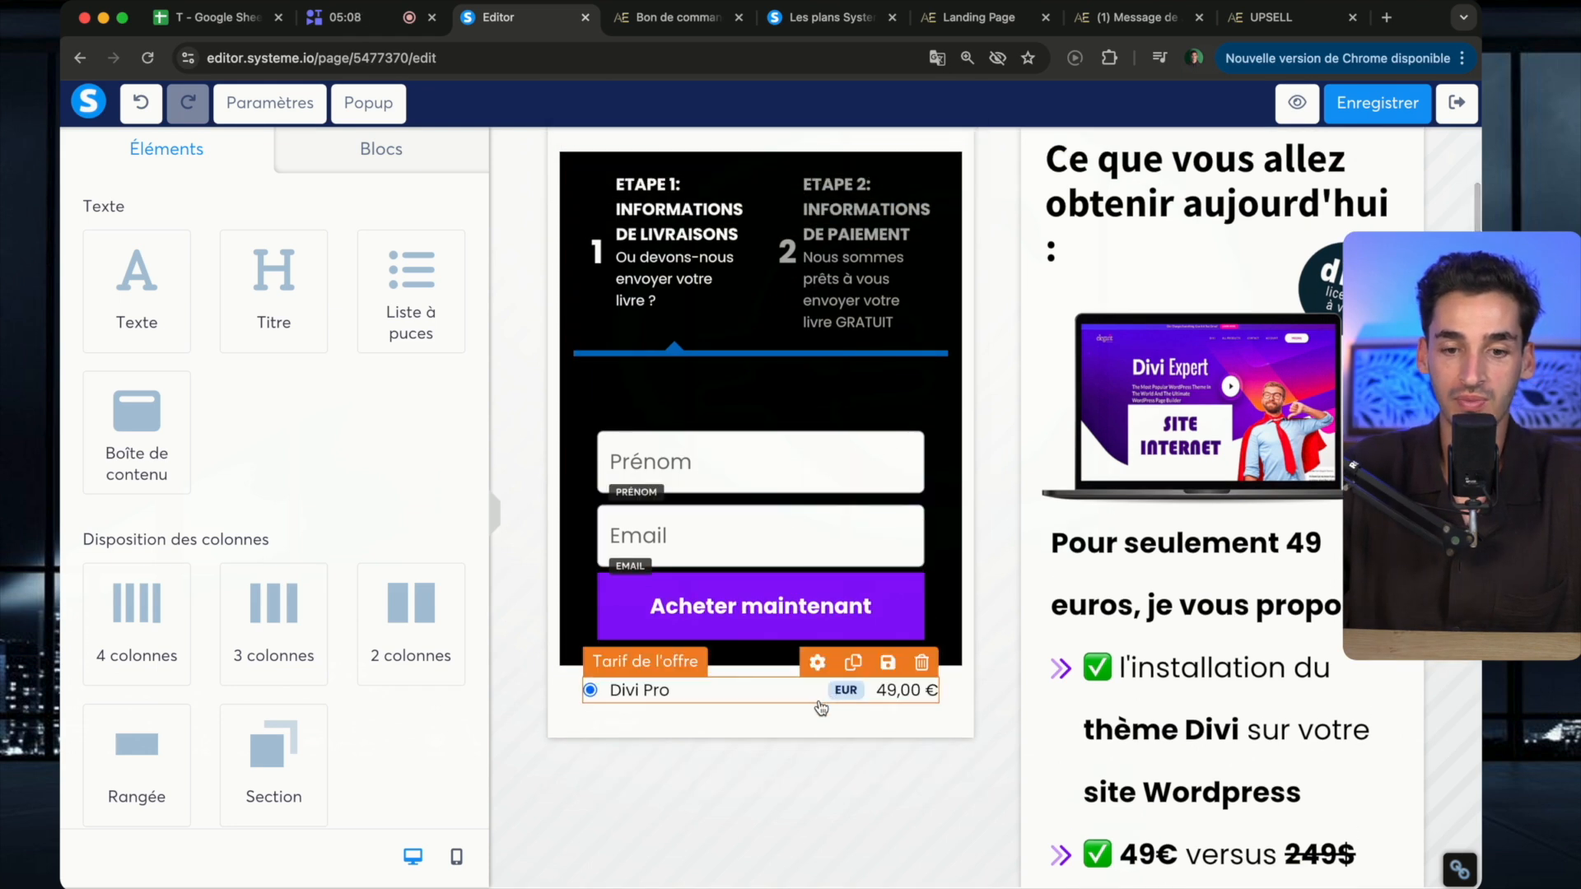
scroll(819, 444, up, 1)
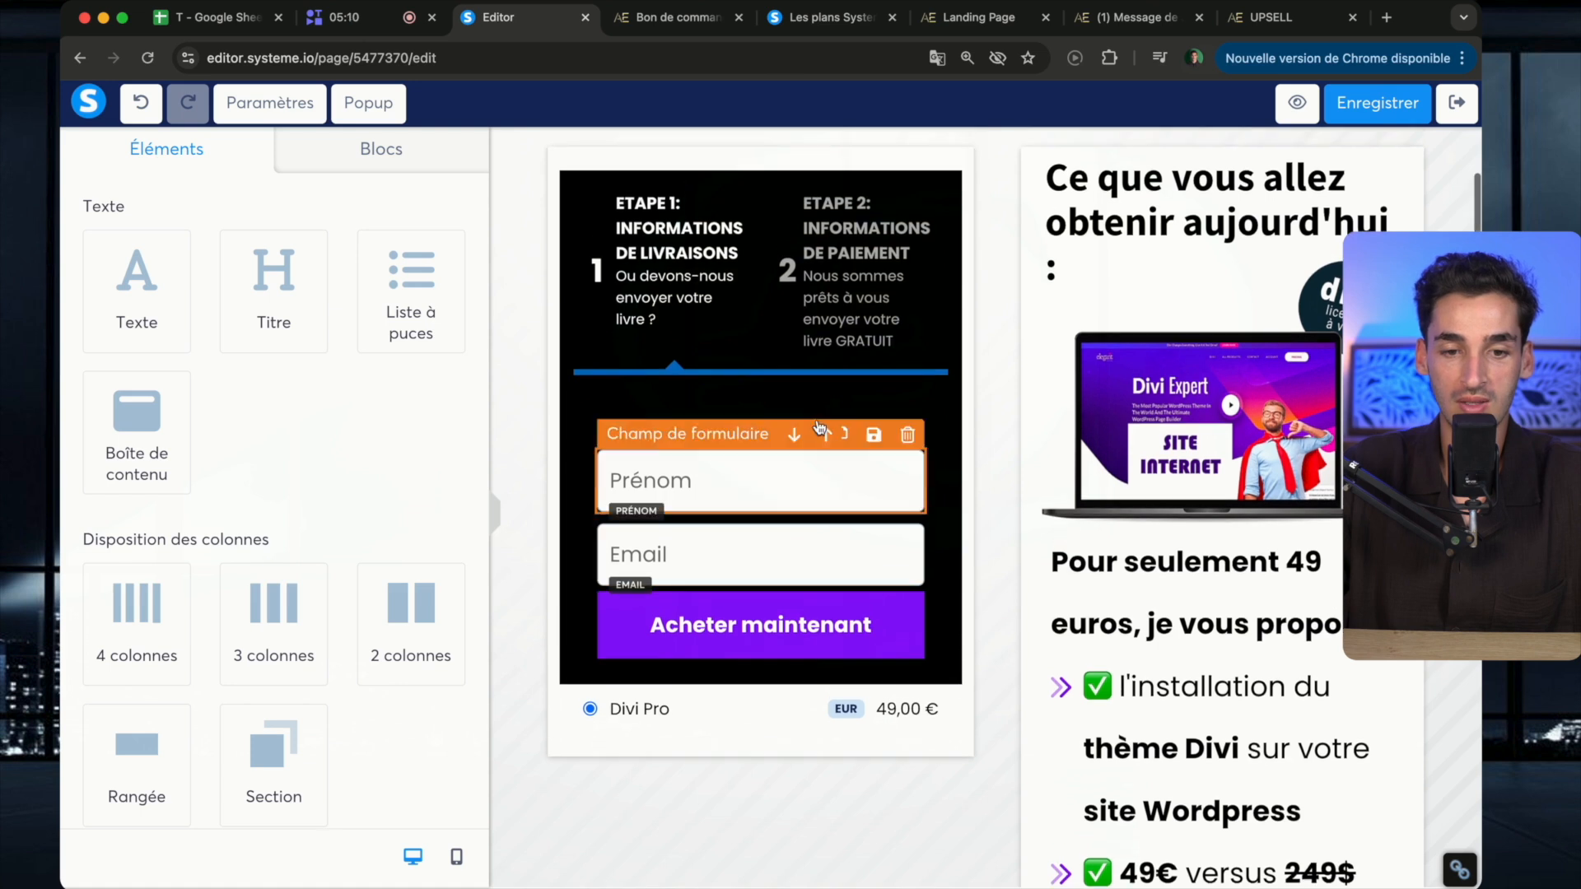
mouse_move(805, 426)
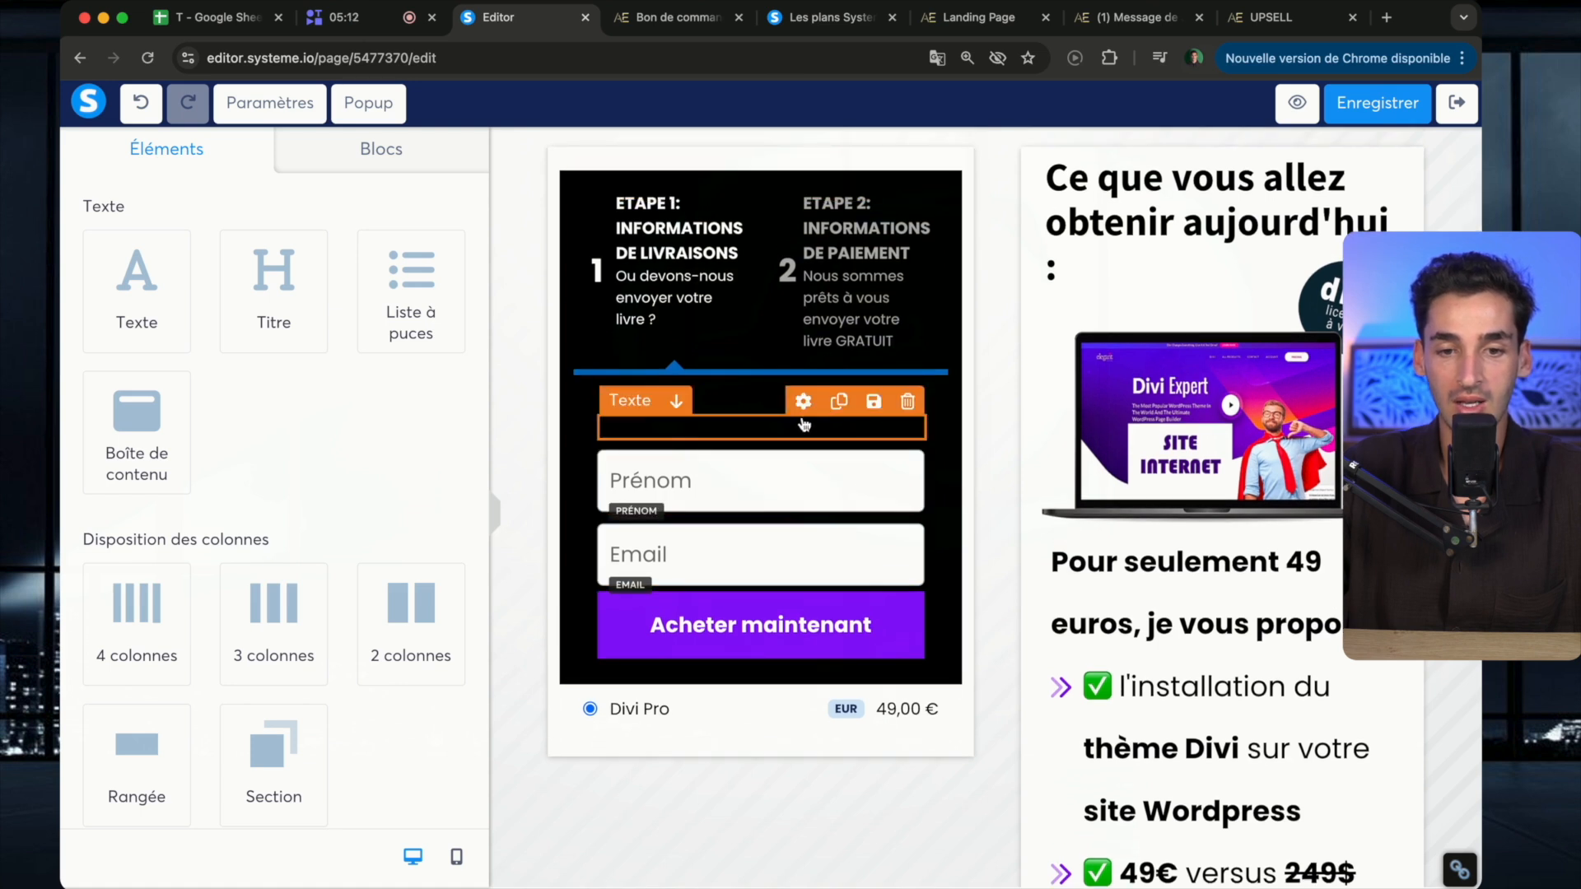
click(906, 403)
key(Return)
mouse_move(843, 396)
key(super+z)
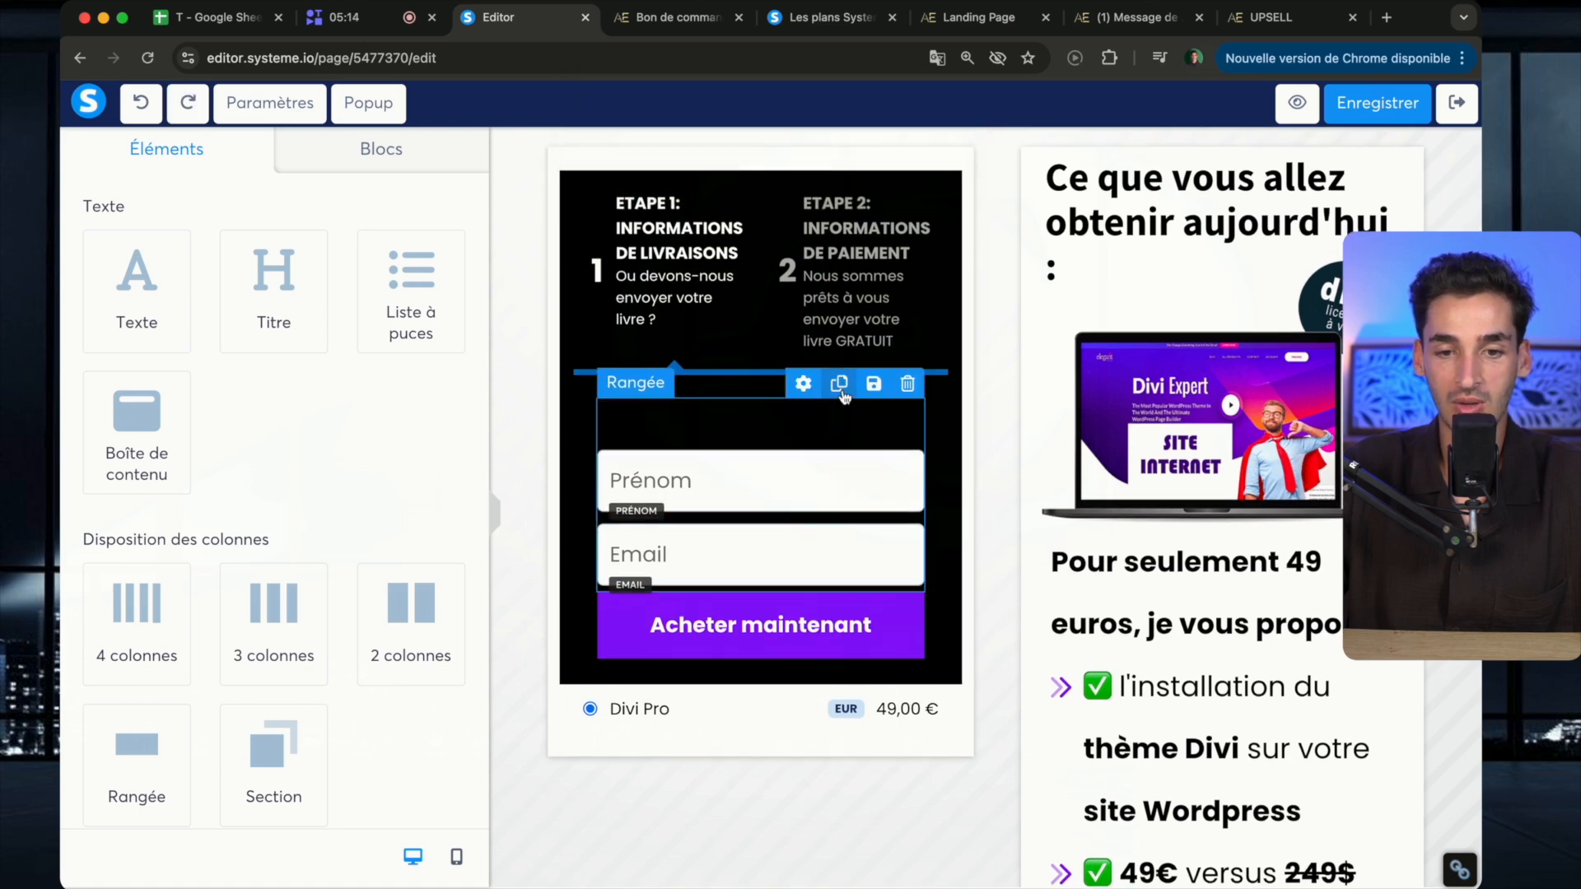
Check the black "TRANSPORT" text above the Prénom field and delete that text element
double_click(749, 428)
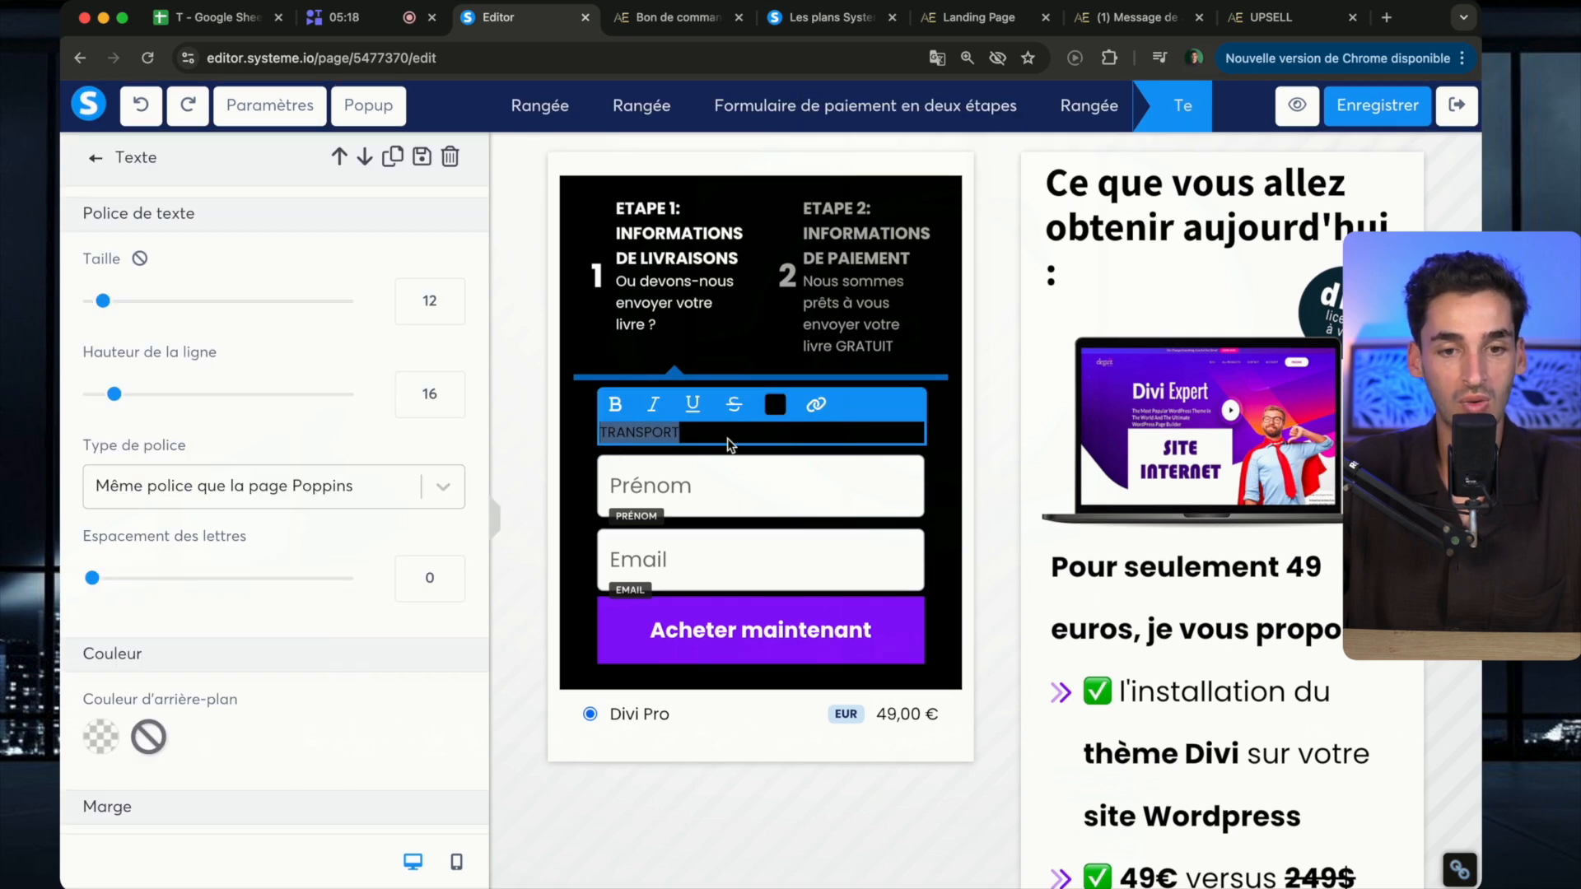
click(1009, 532)
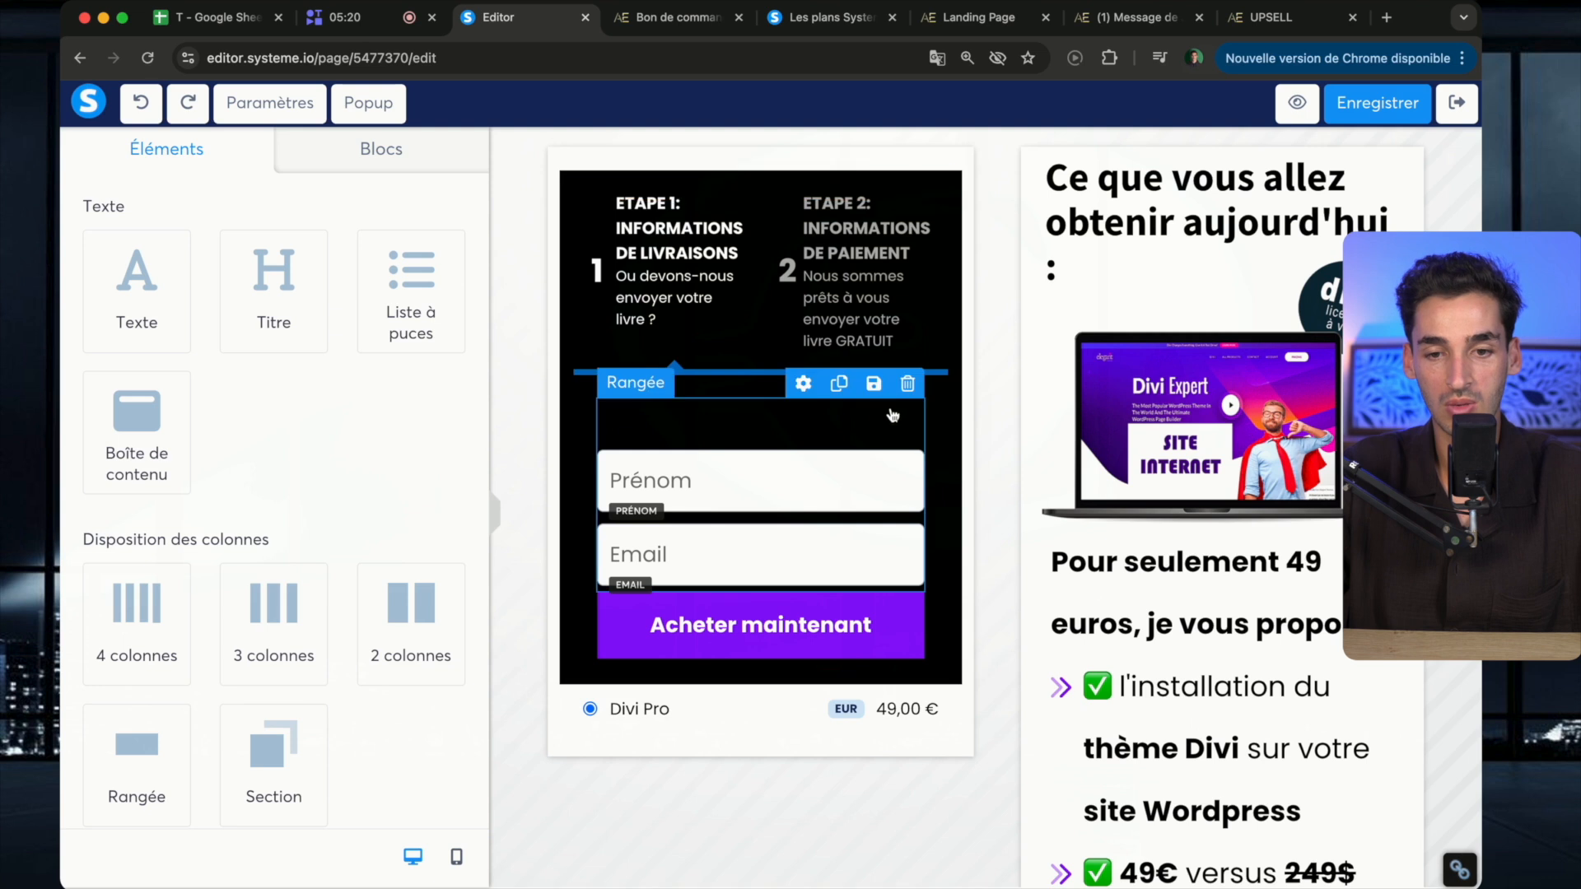
click(905, 403)
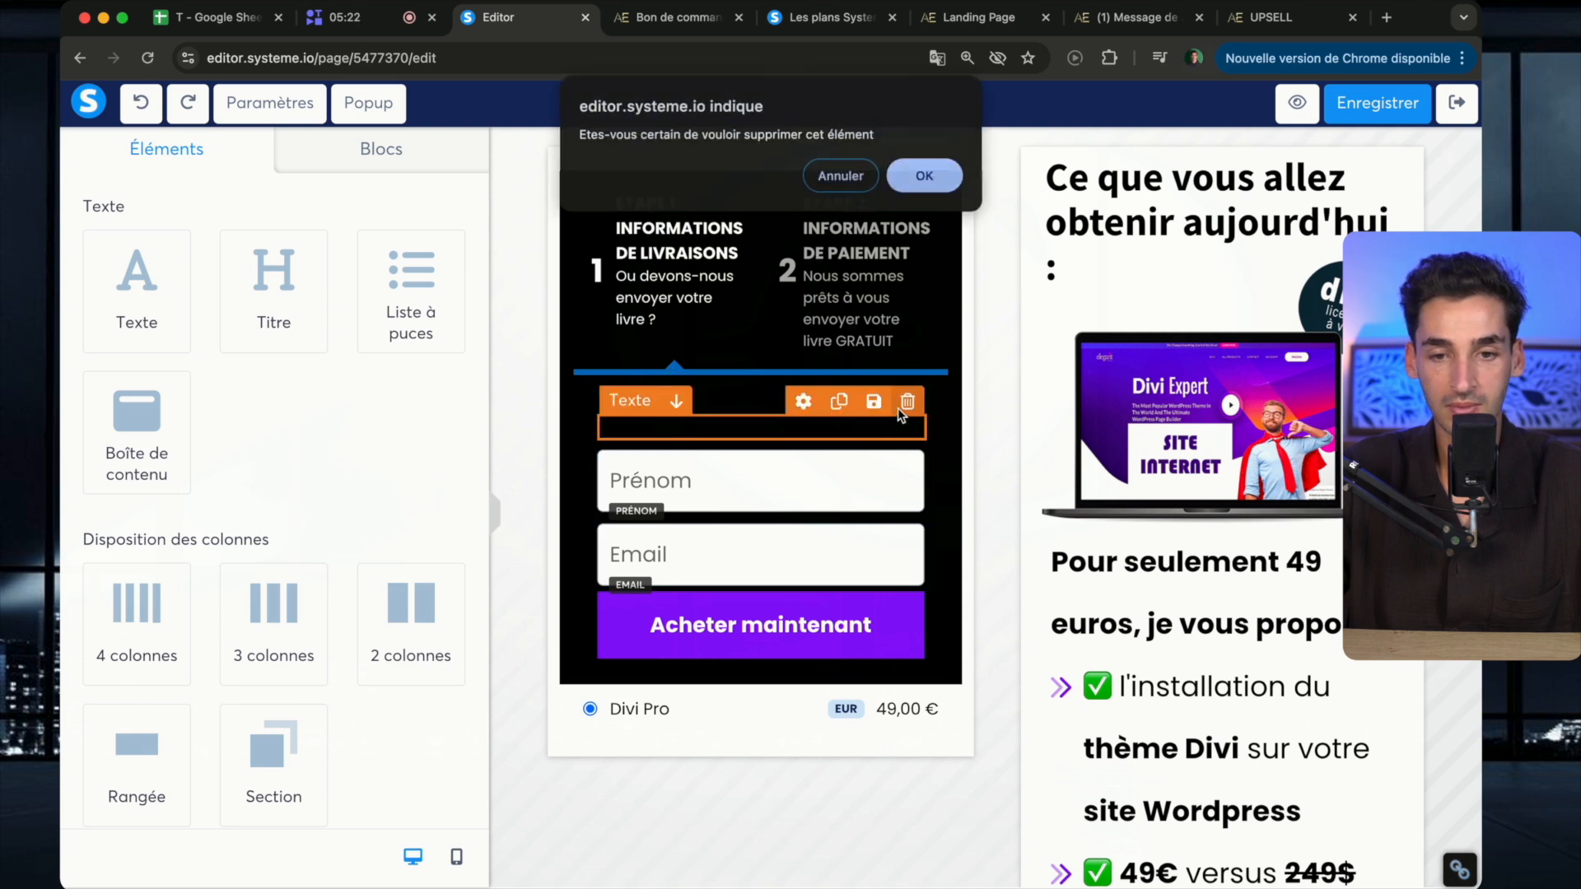
key(Return)
Set the underline colour of the two-step form's tabs to 9013FE
click(830, 376)
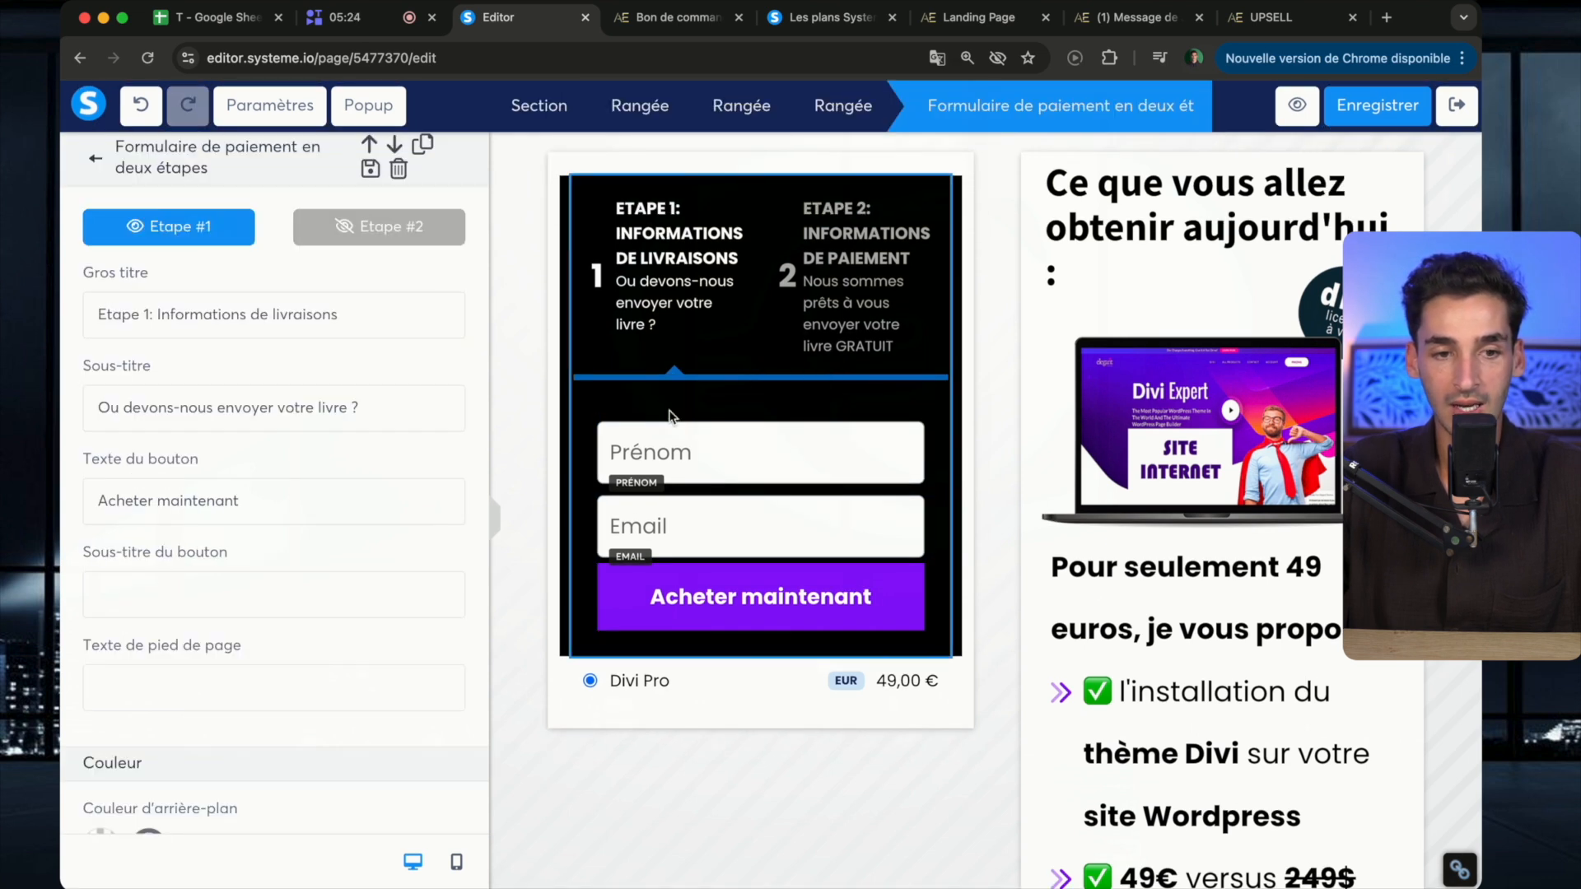
scroll(166, 585, down, 10)
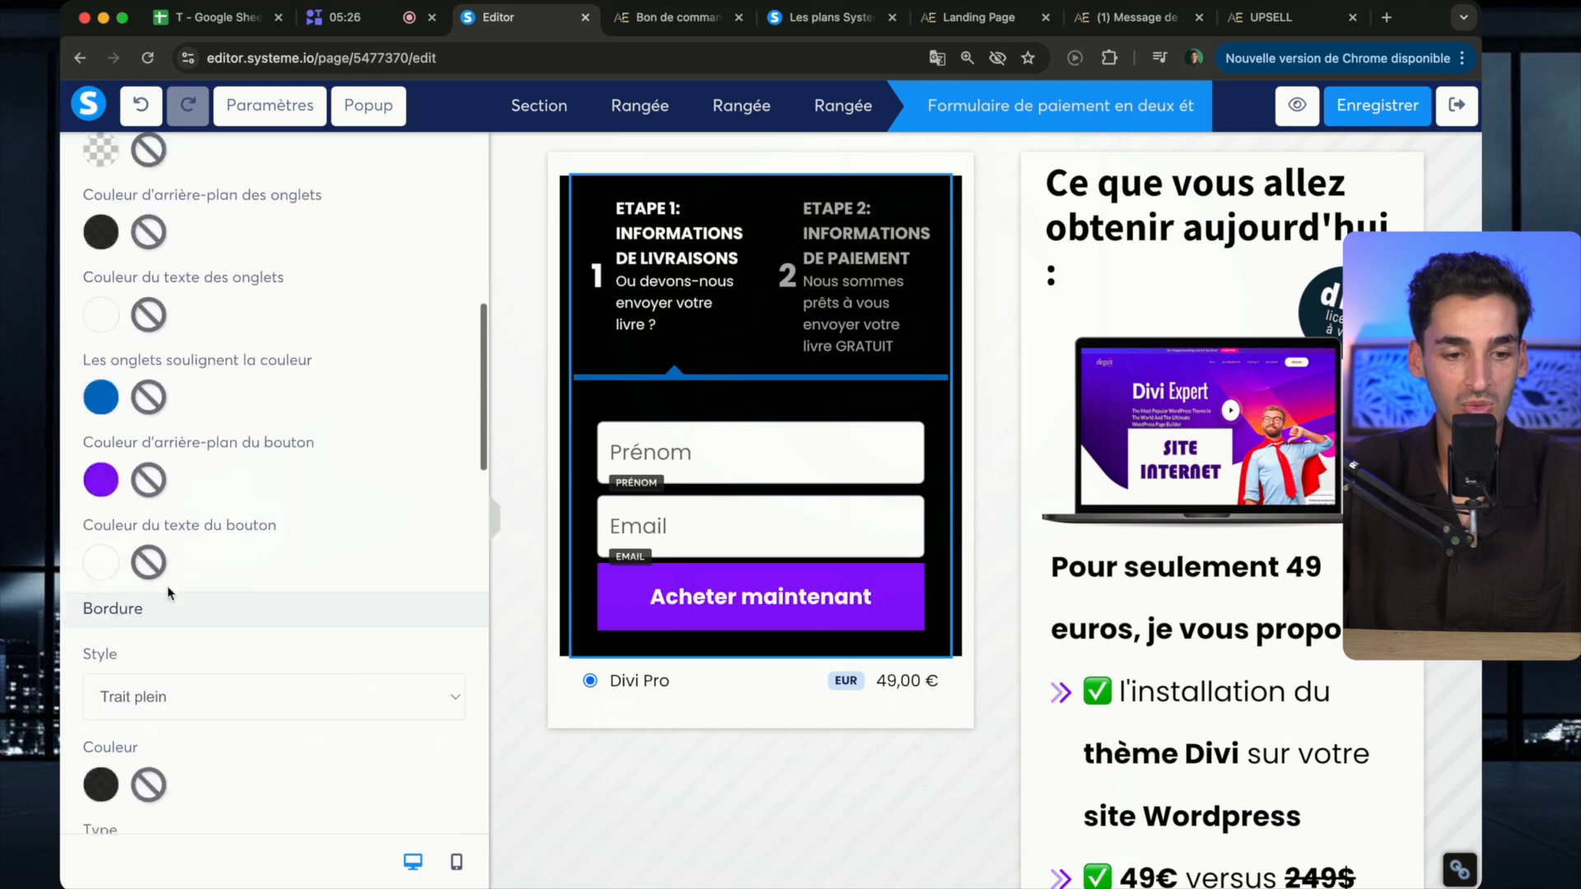
click(101, 271)
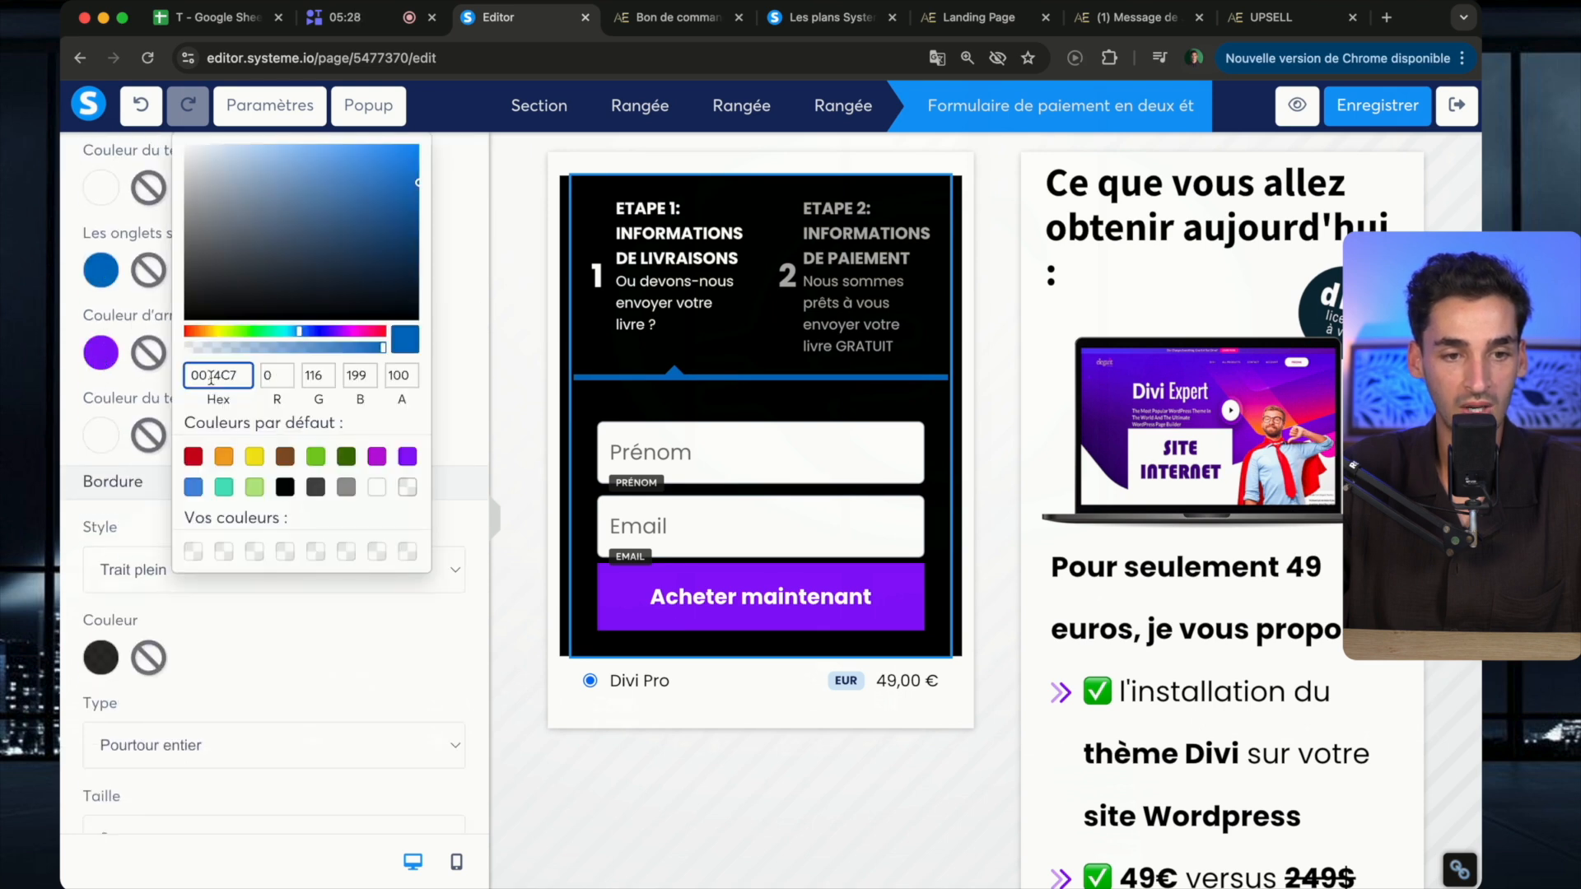
key(super+a)
text(9013FE)
click(485, 367)
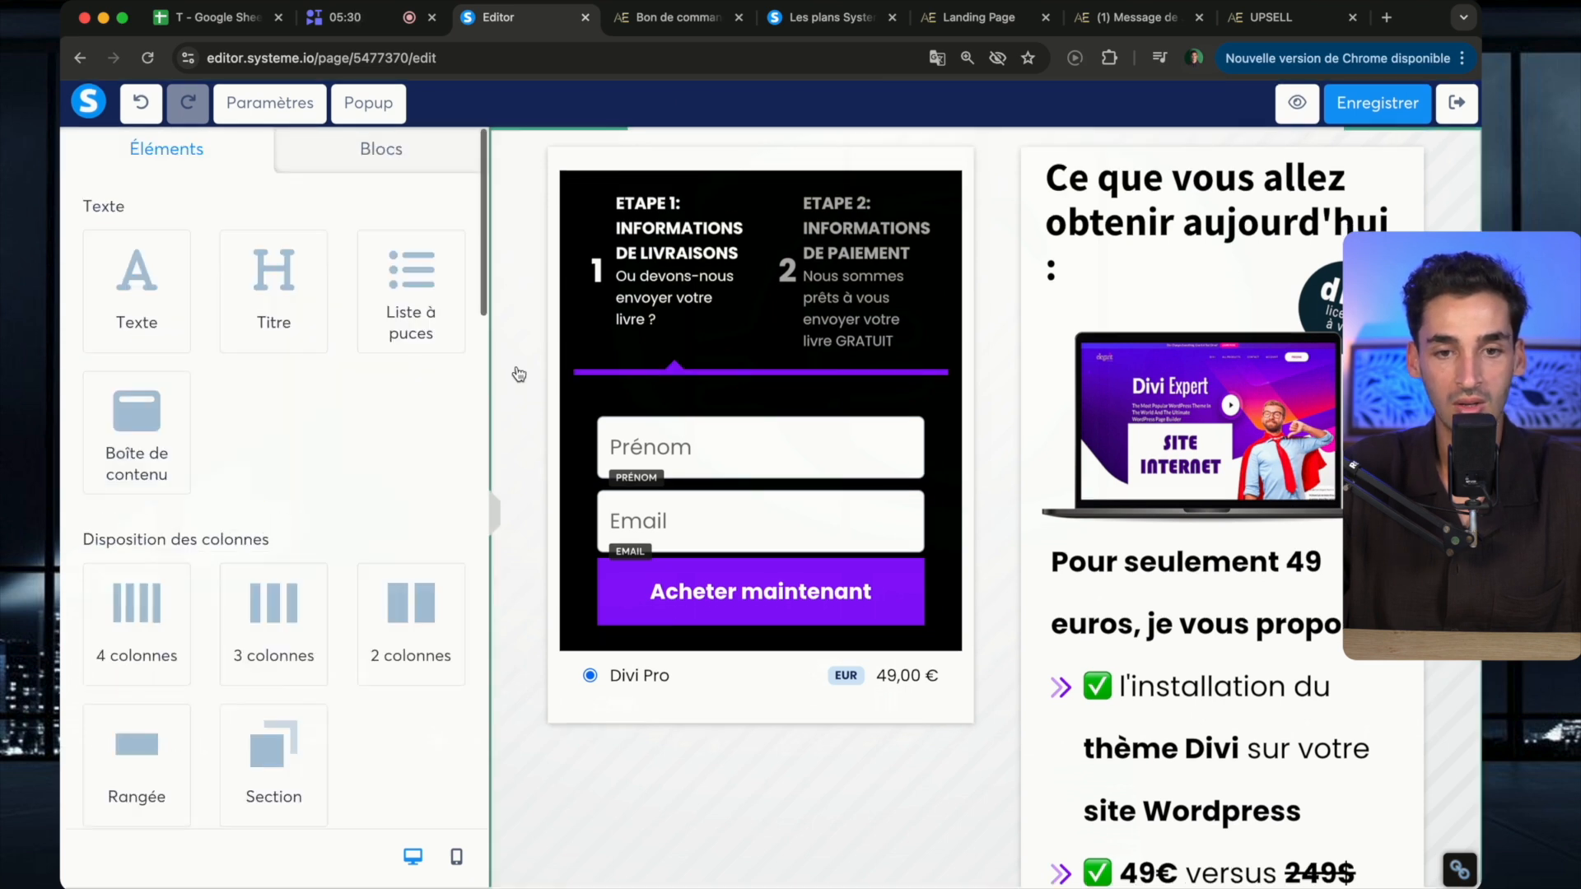
Shorten the step 1 headline of the two-step form to "Etape 1: Informations" and clear its subtitle
click(718, 256)
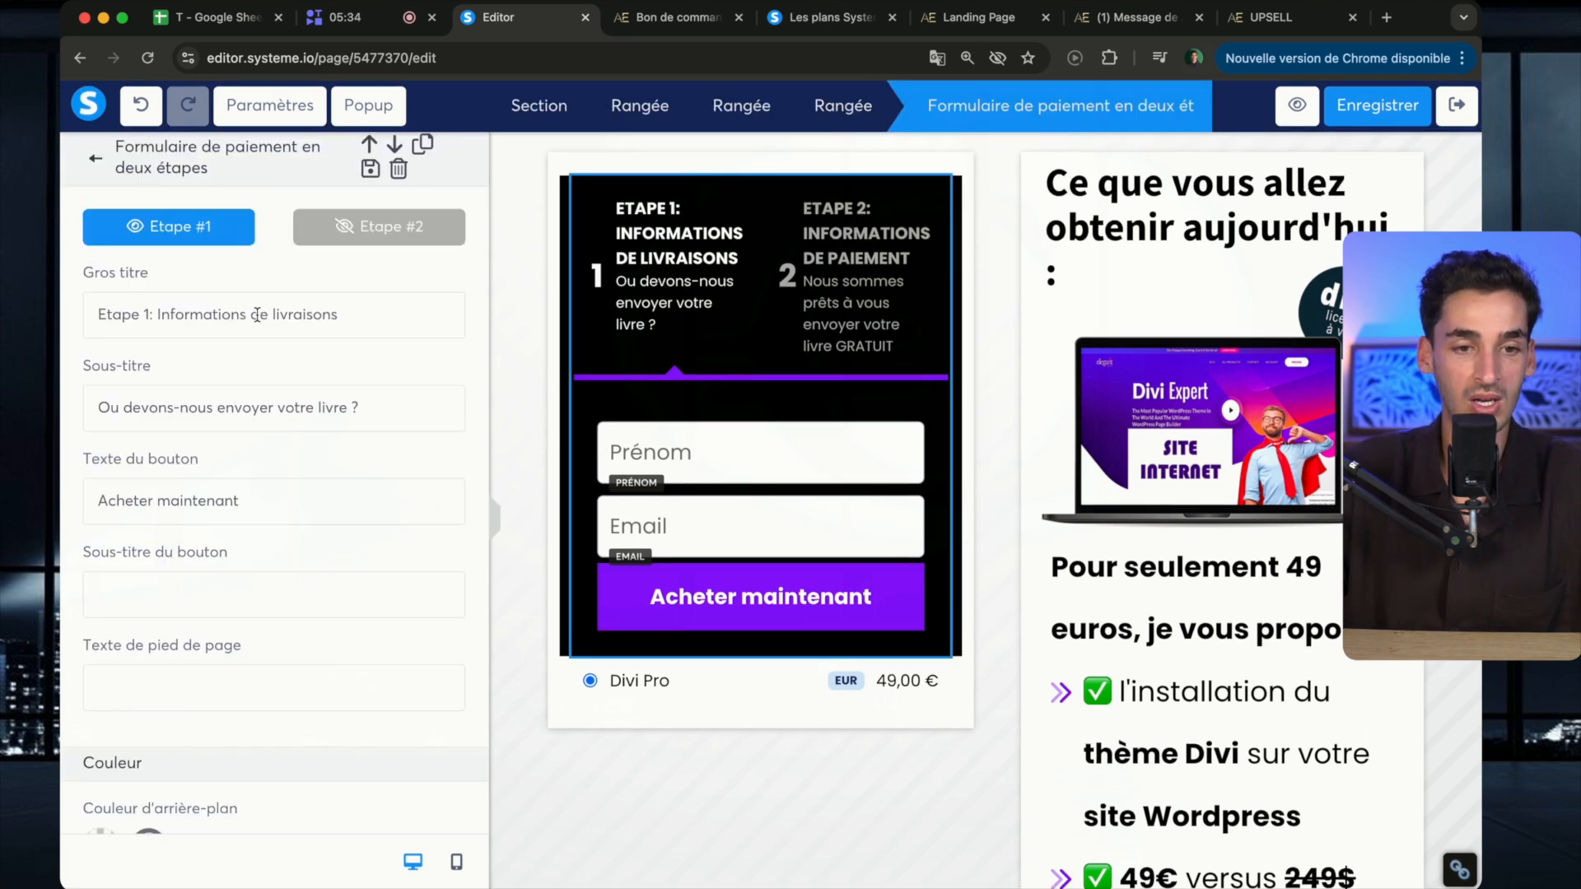
drag(250, 311, 387, 321)
key(BackSpace)
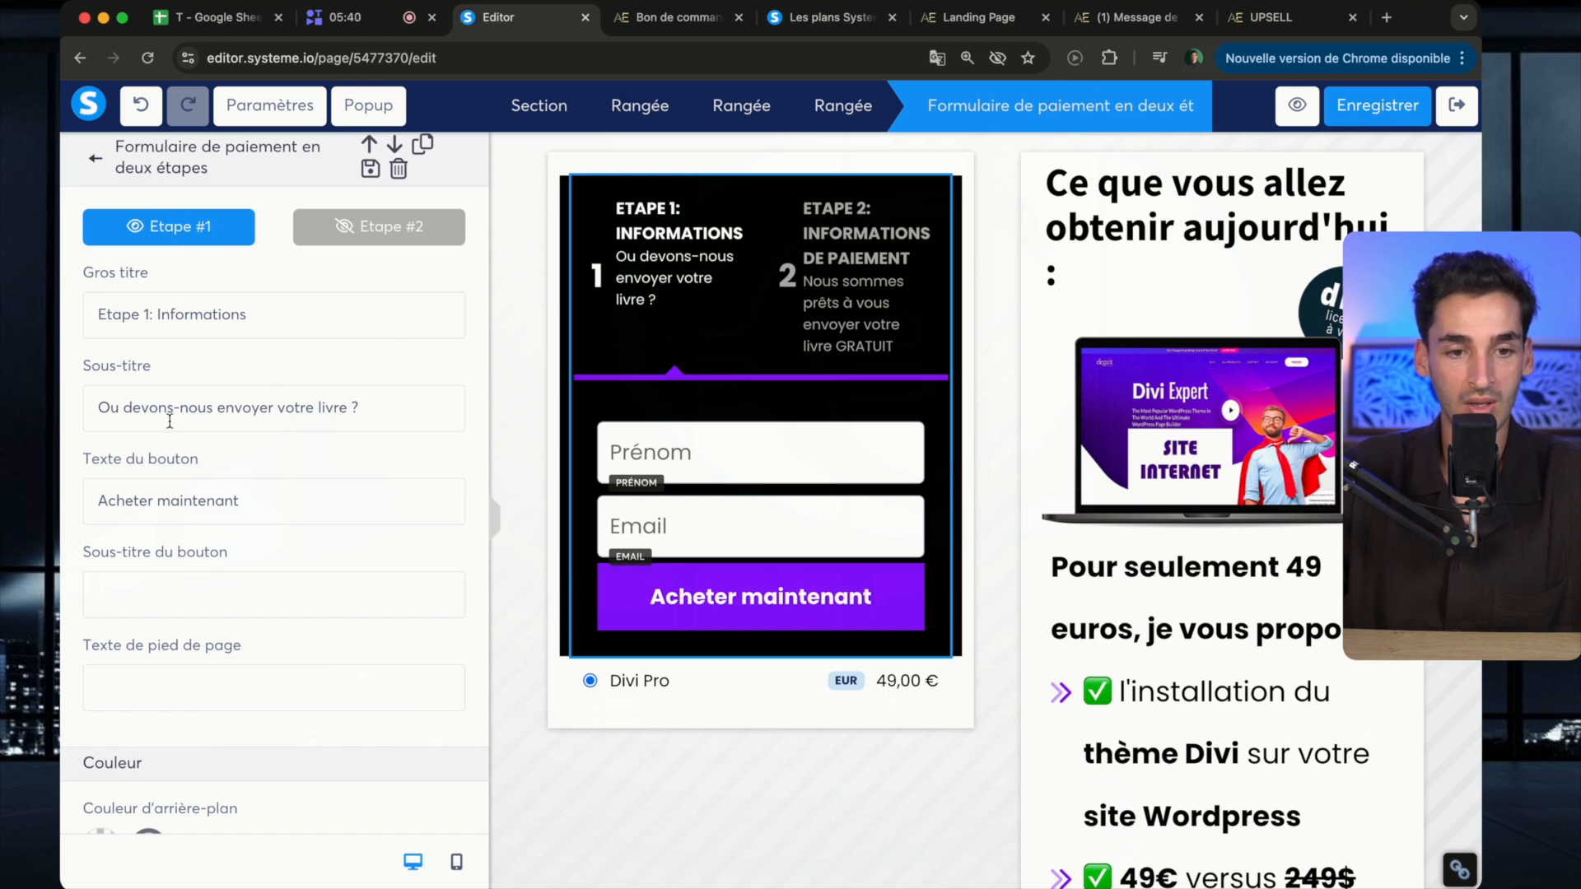
triple_click(230, 410)
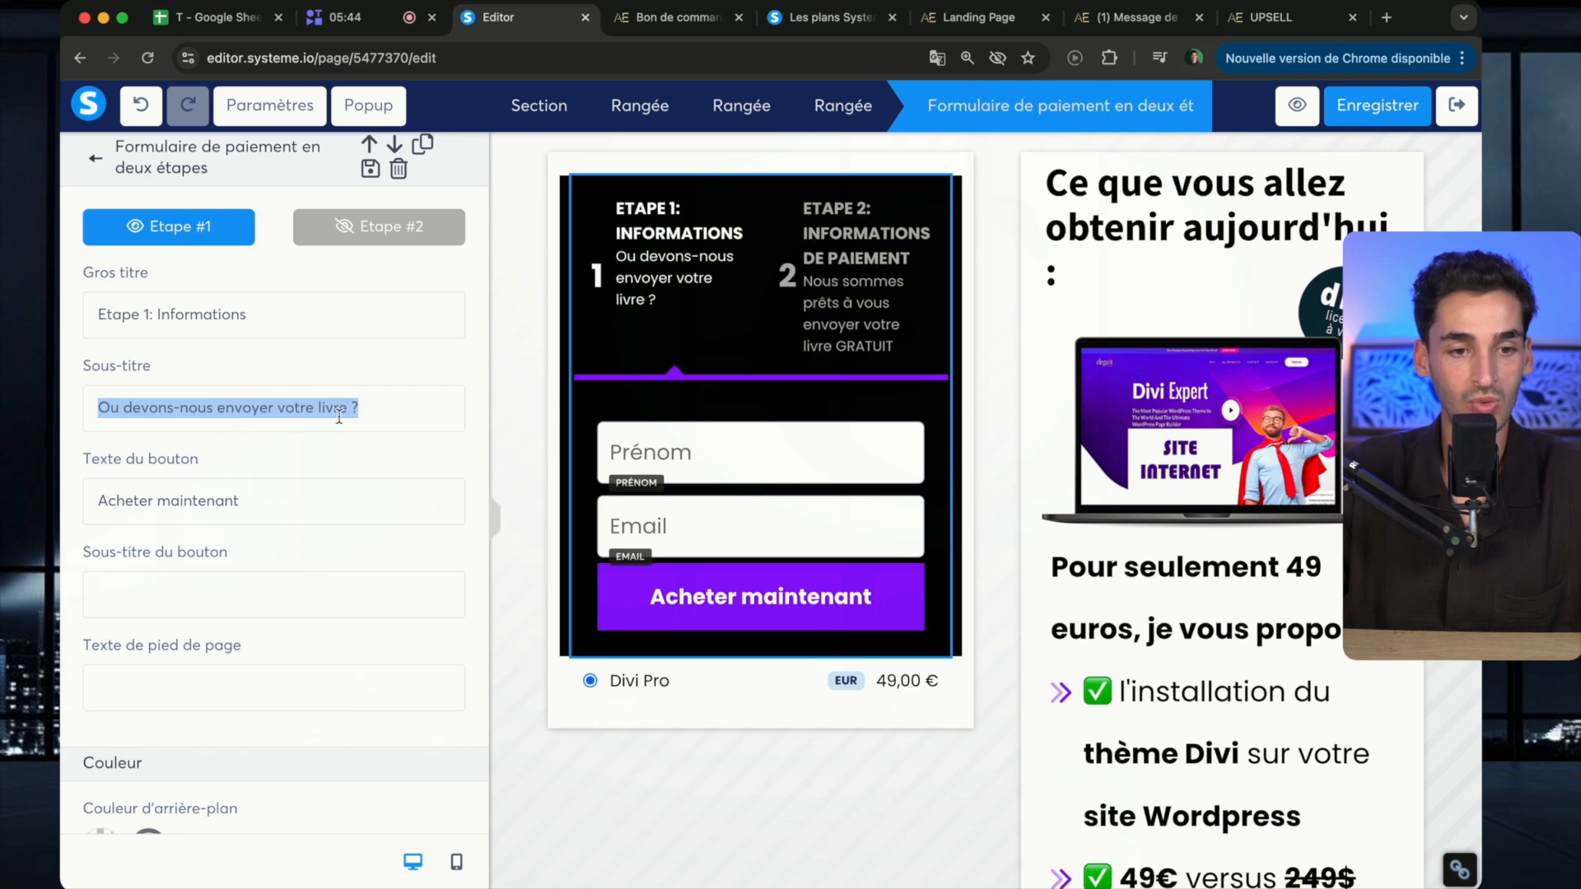
key(BackSpace)
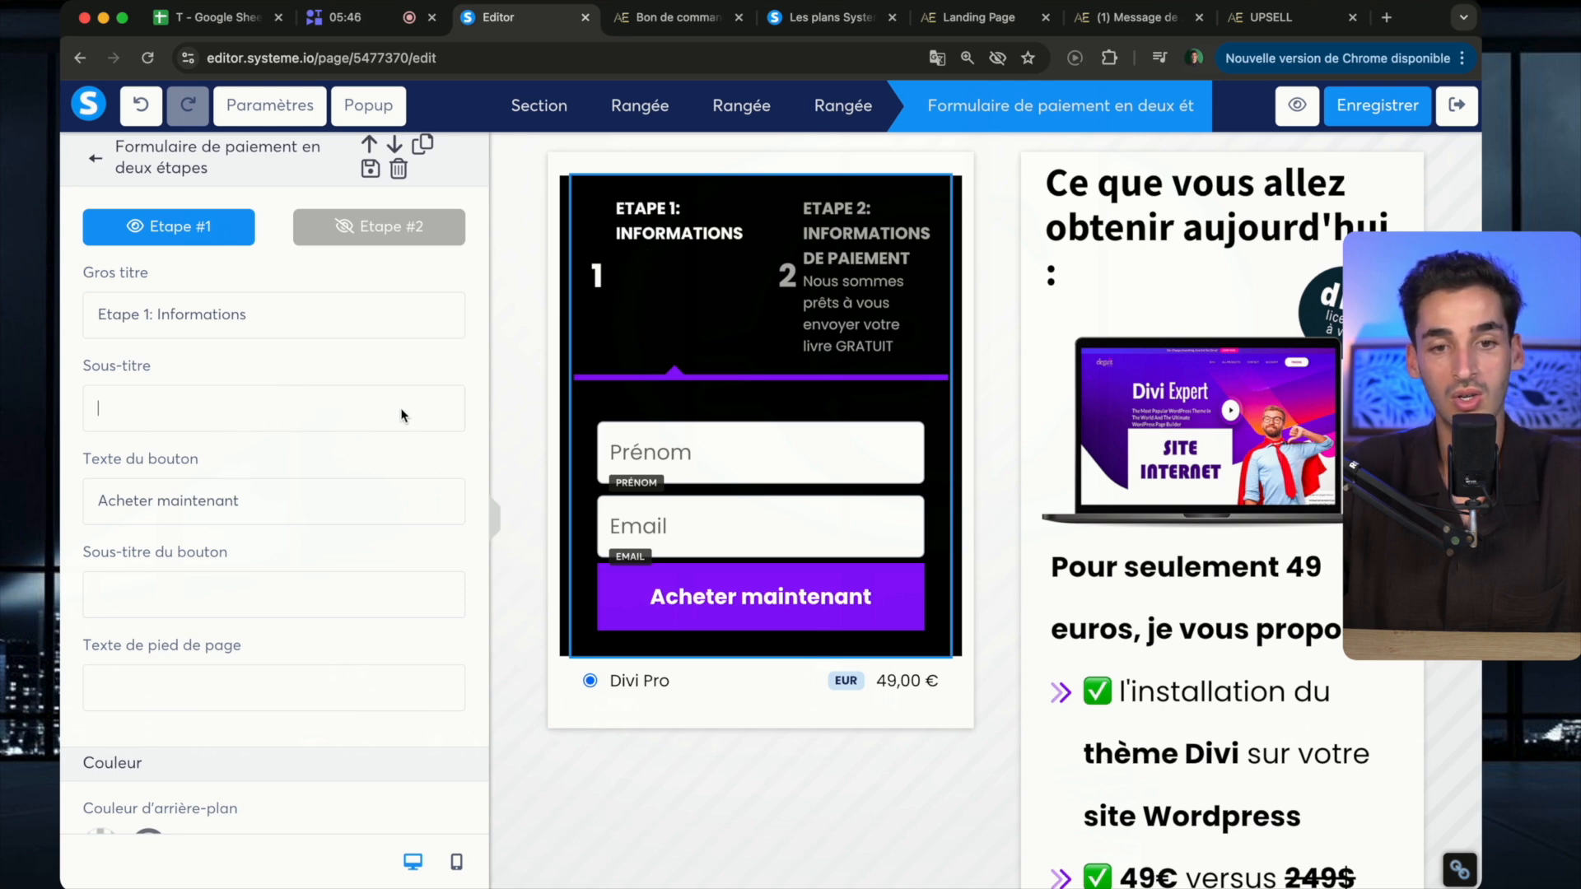
scroll(280, 469, down, 1)
scroll(162, 453, down, 1)
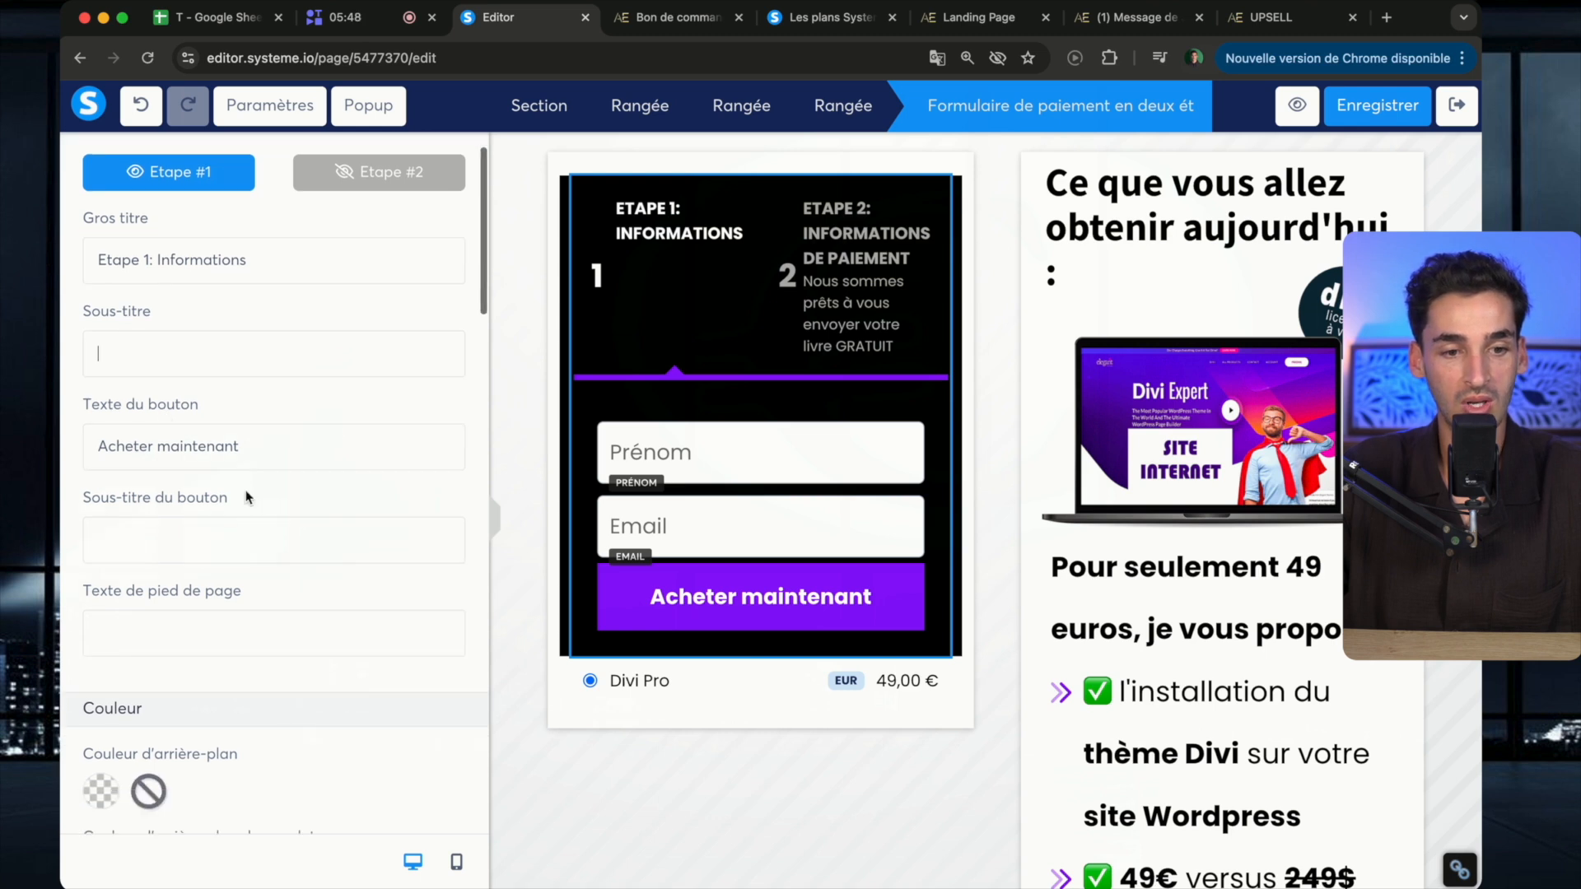
Display step 2 of the two-step form and clear its subtitle
click(848, 271)
click(721, 244)
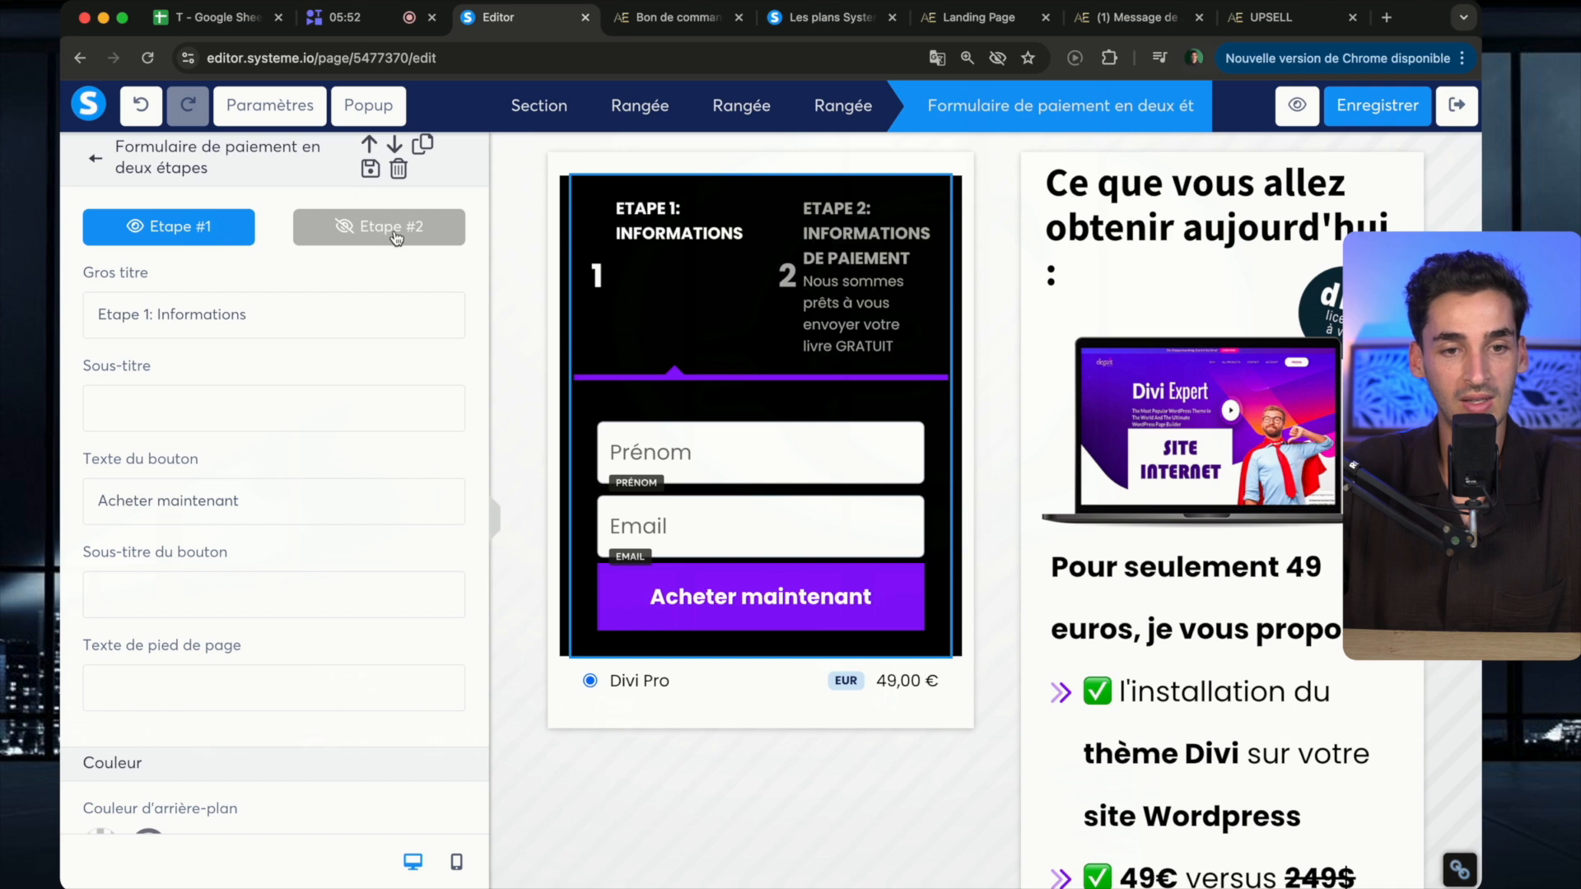
click(396, 238)
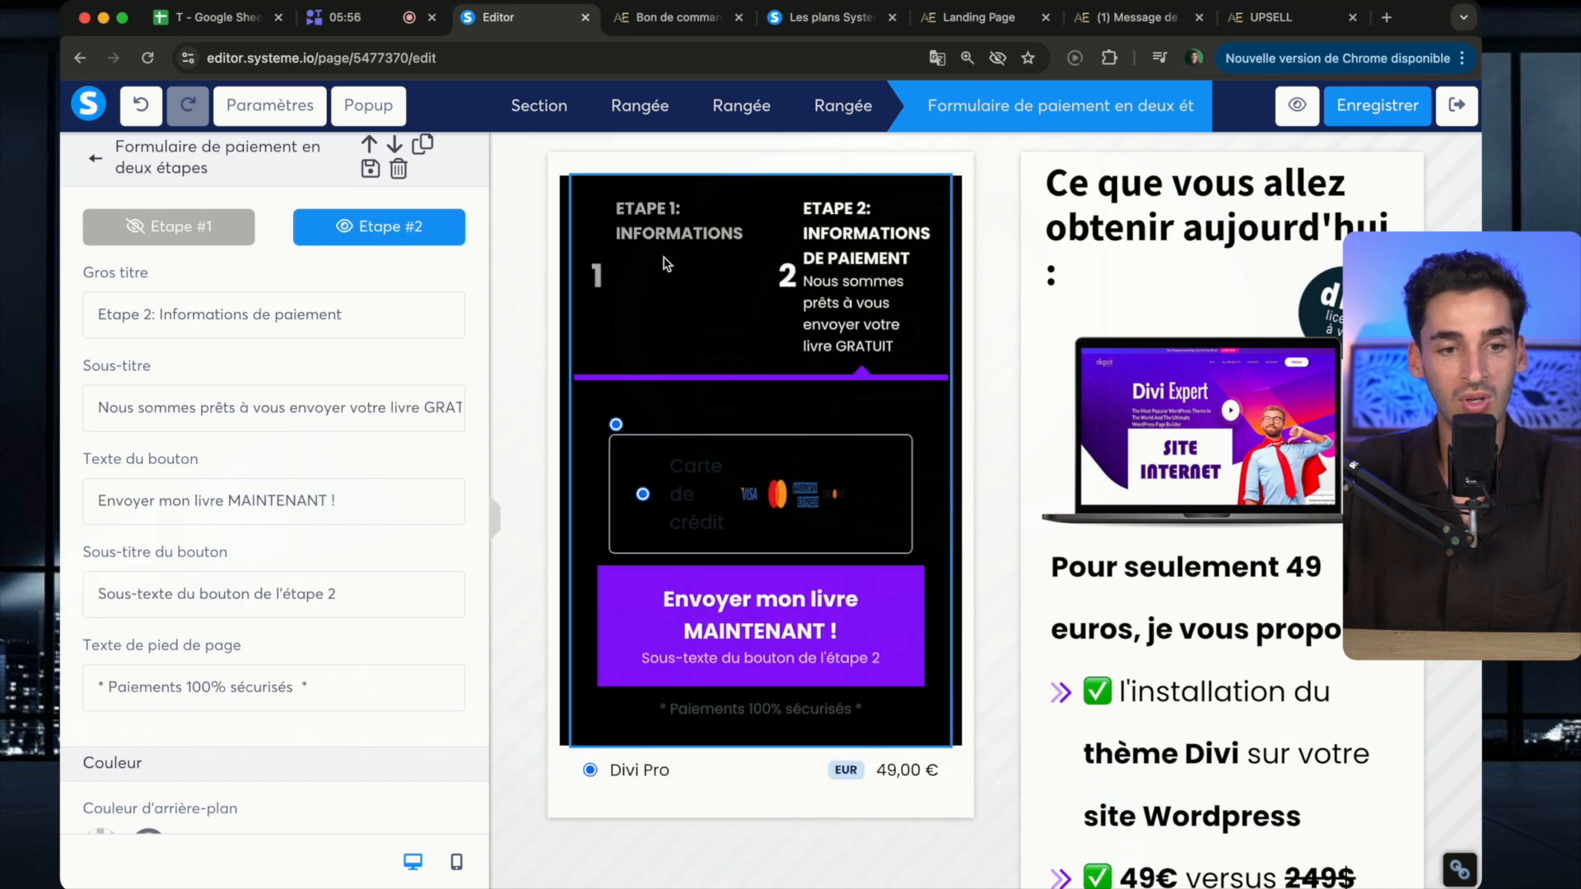
click(845, 282)
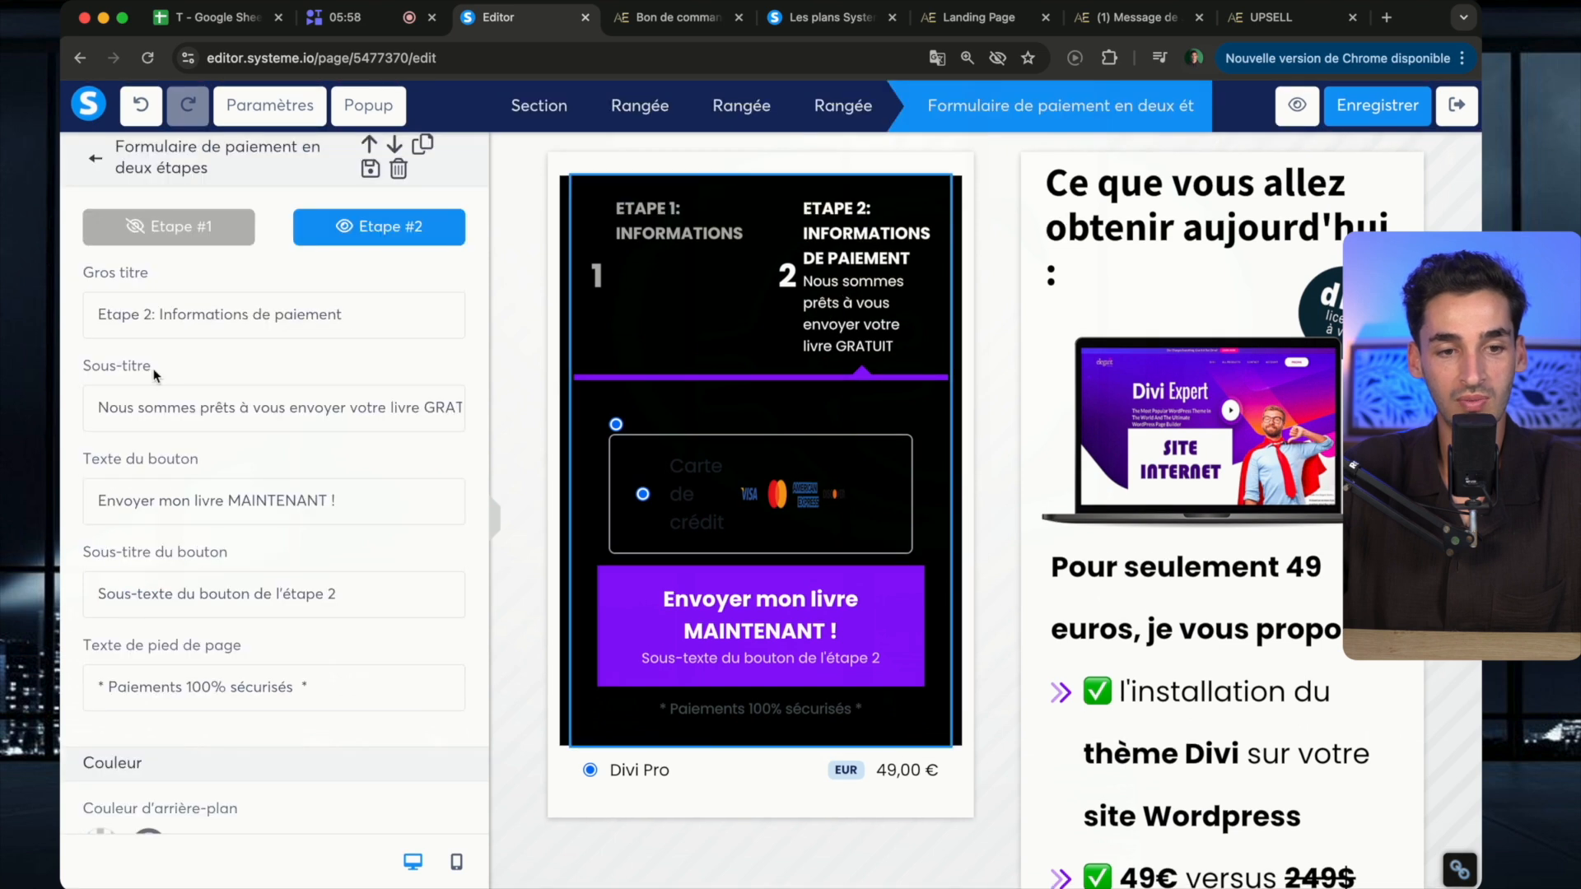
triple_click(241, 397)
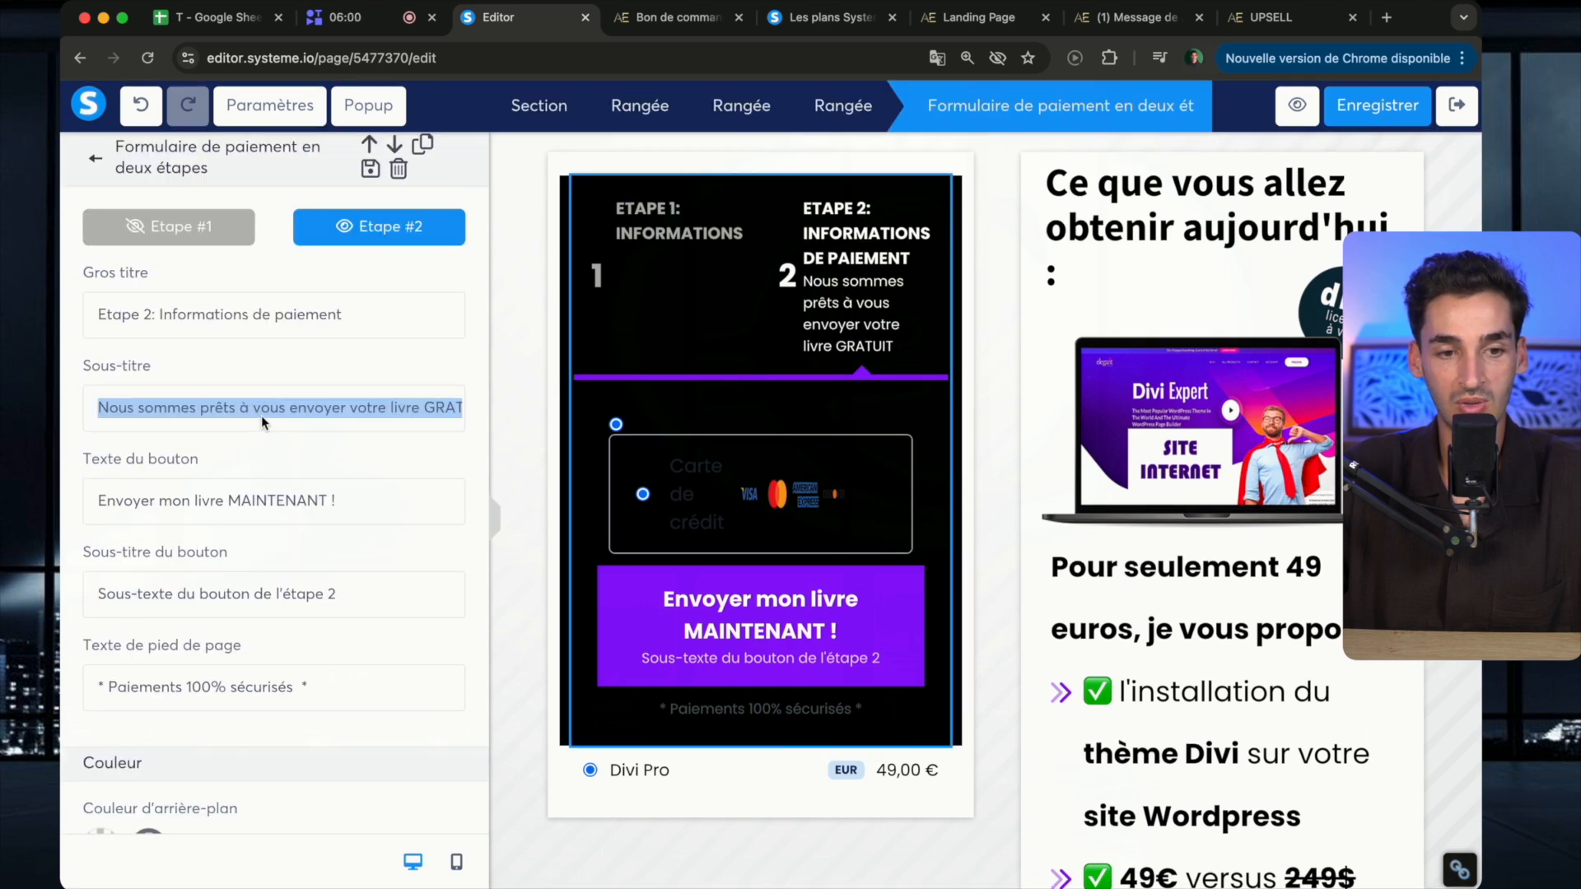
key(BackSpace)
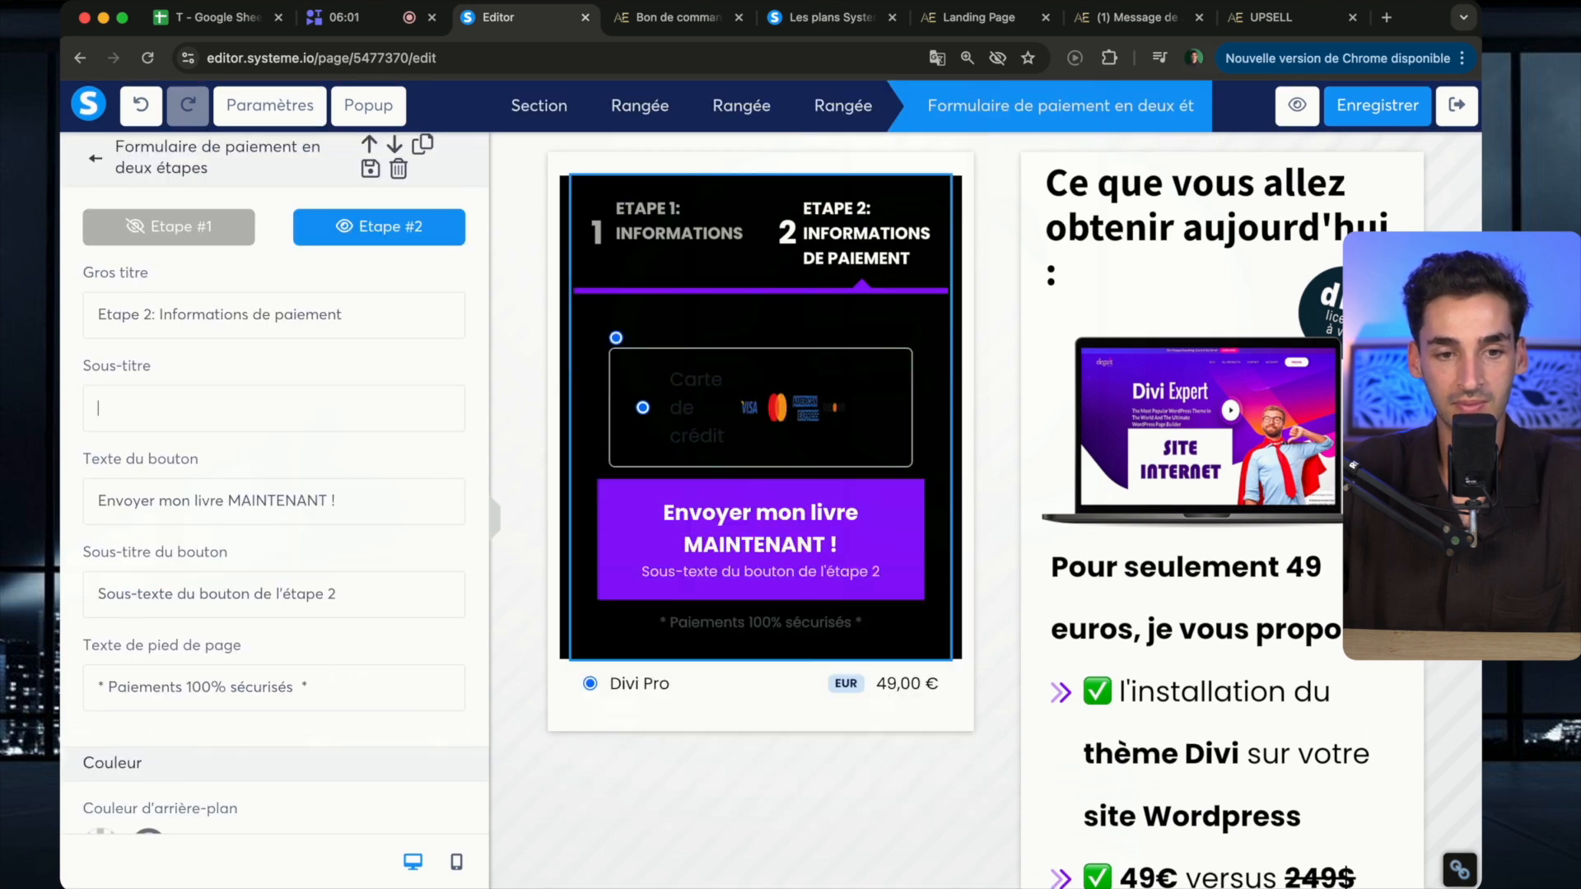
Set the text colour of the payment methods element ("Carte de crédit") to FFFFFF
click(686, 412)
scroll(272, 453, down, 5)
click(101, 308)
drag(225, 241, 93, 110)
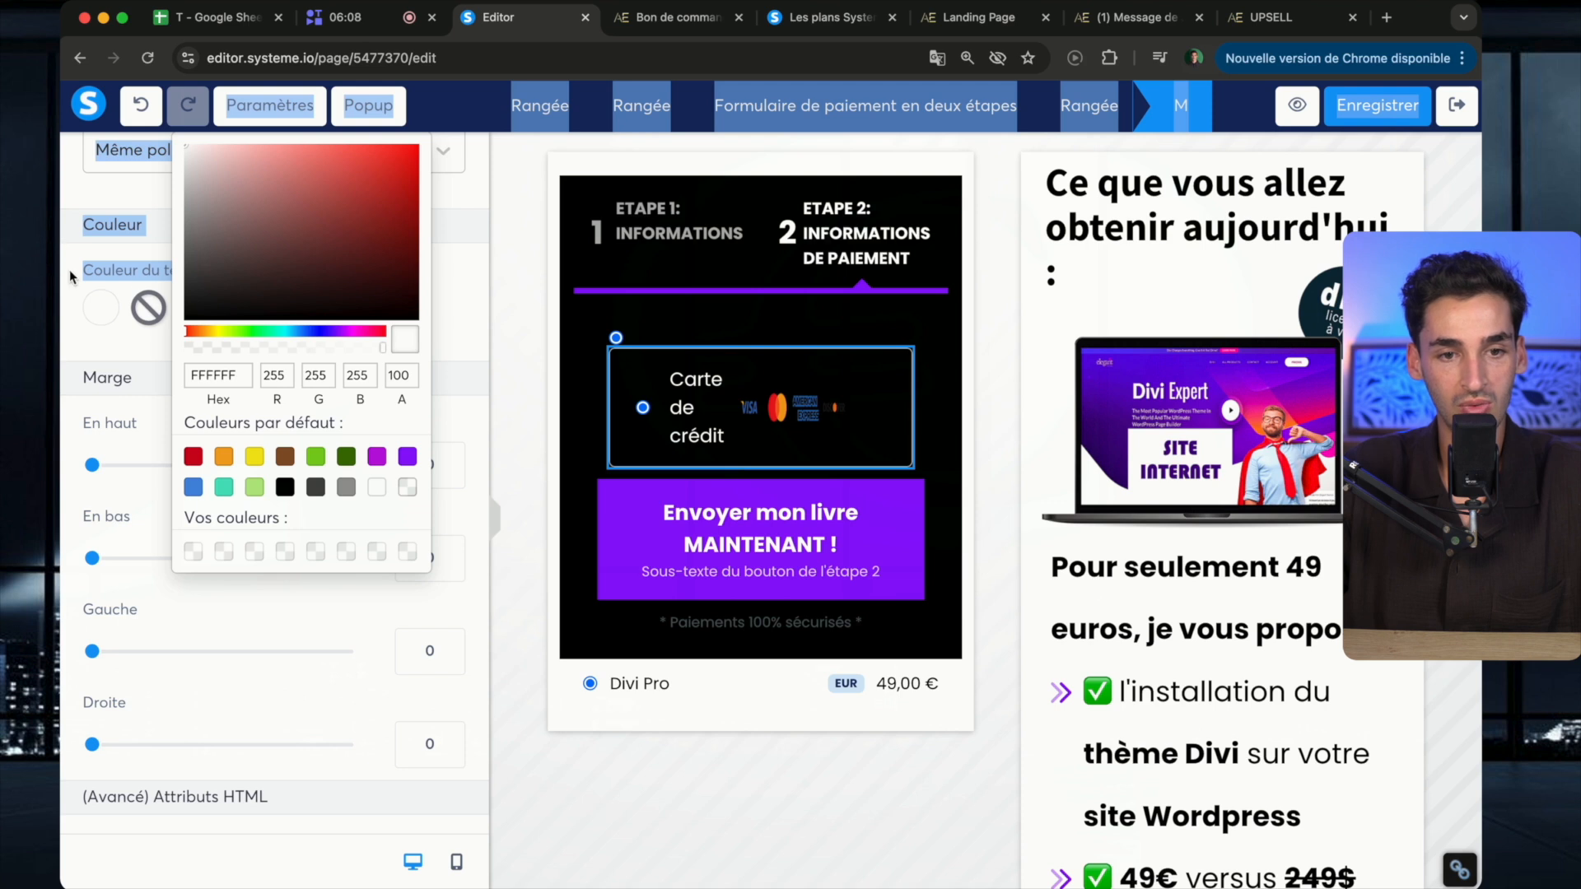
Set the price name's text colour to FFFFFF in the offer price element above the payment methods
click(653, 334)
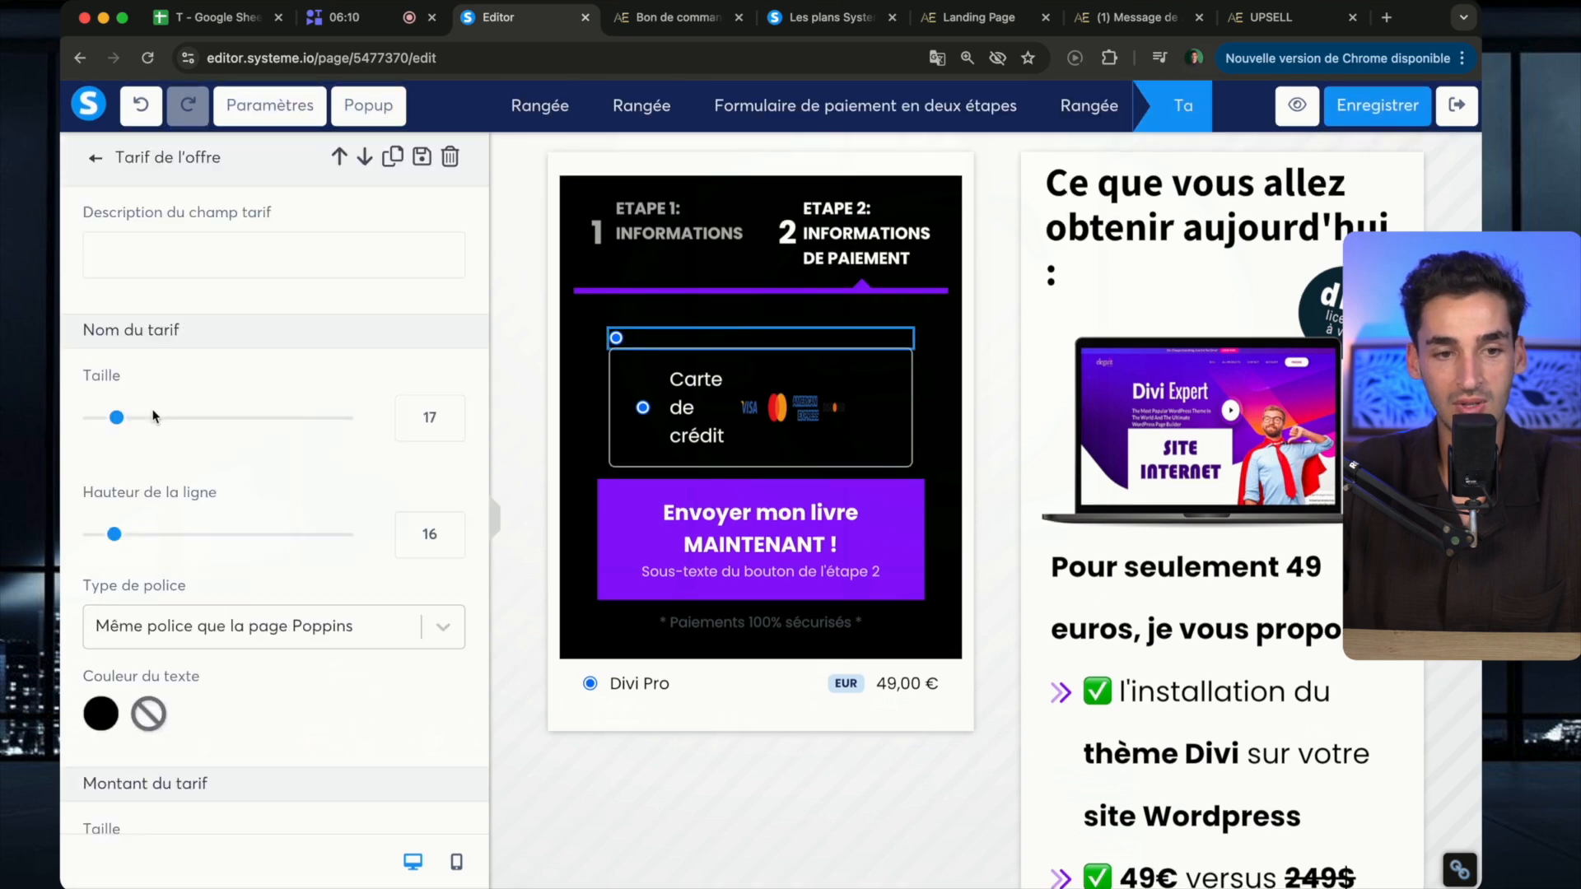
scroll(152, 420, down, 2)
click(113, 607)
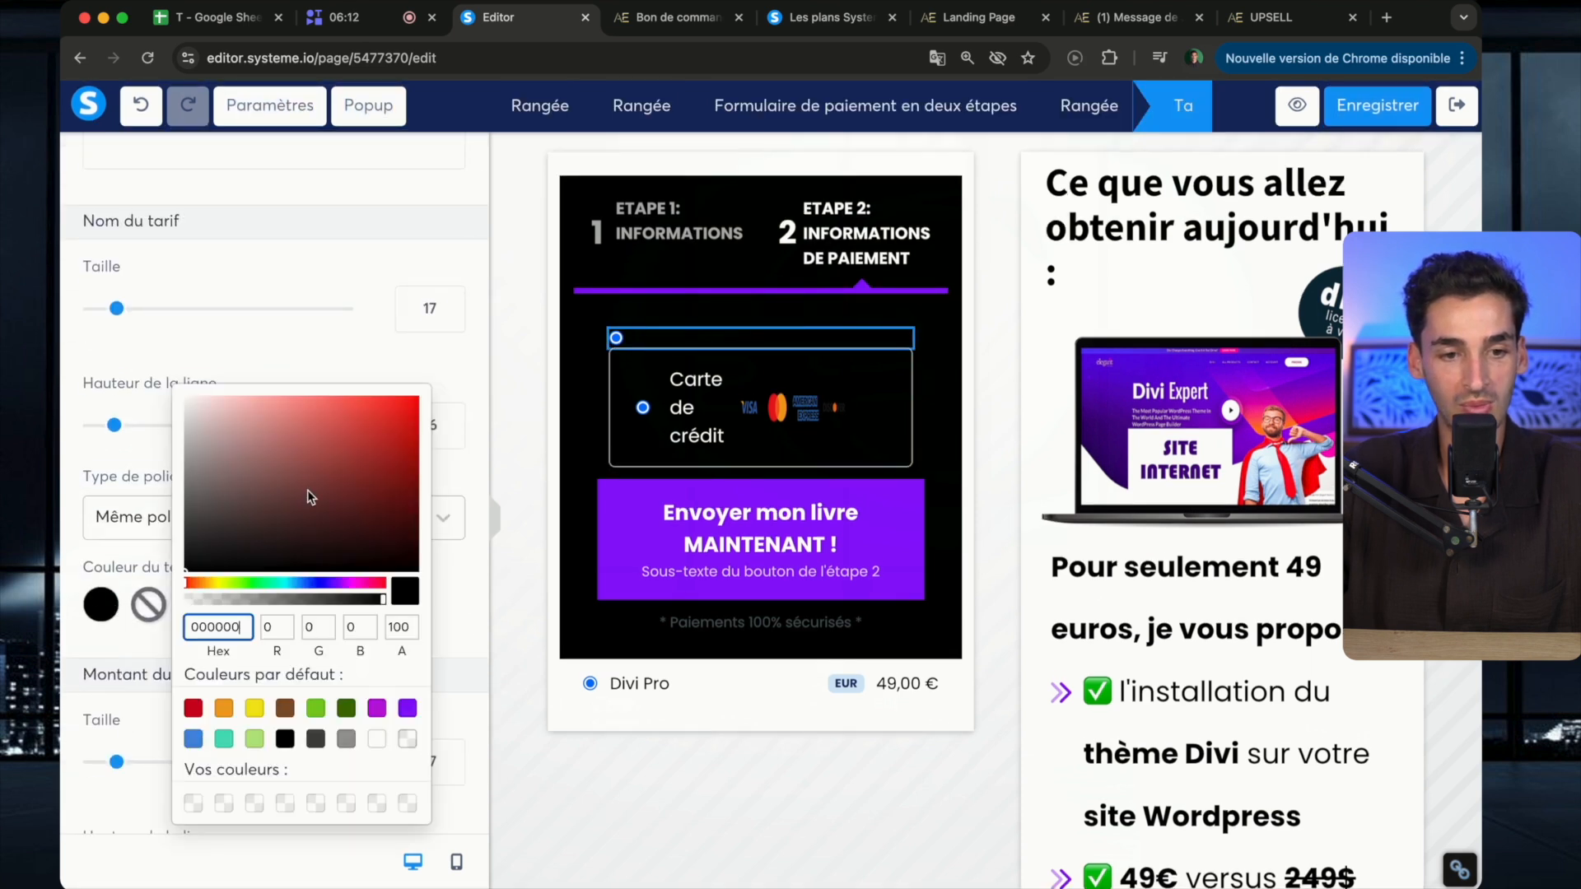
drag(310, 497, 112, 228)
click(352, 345)
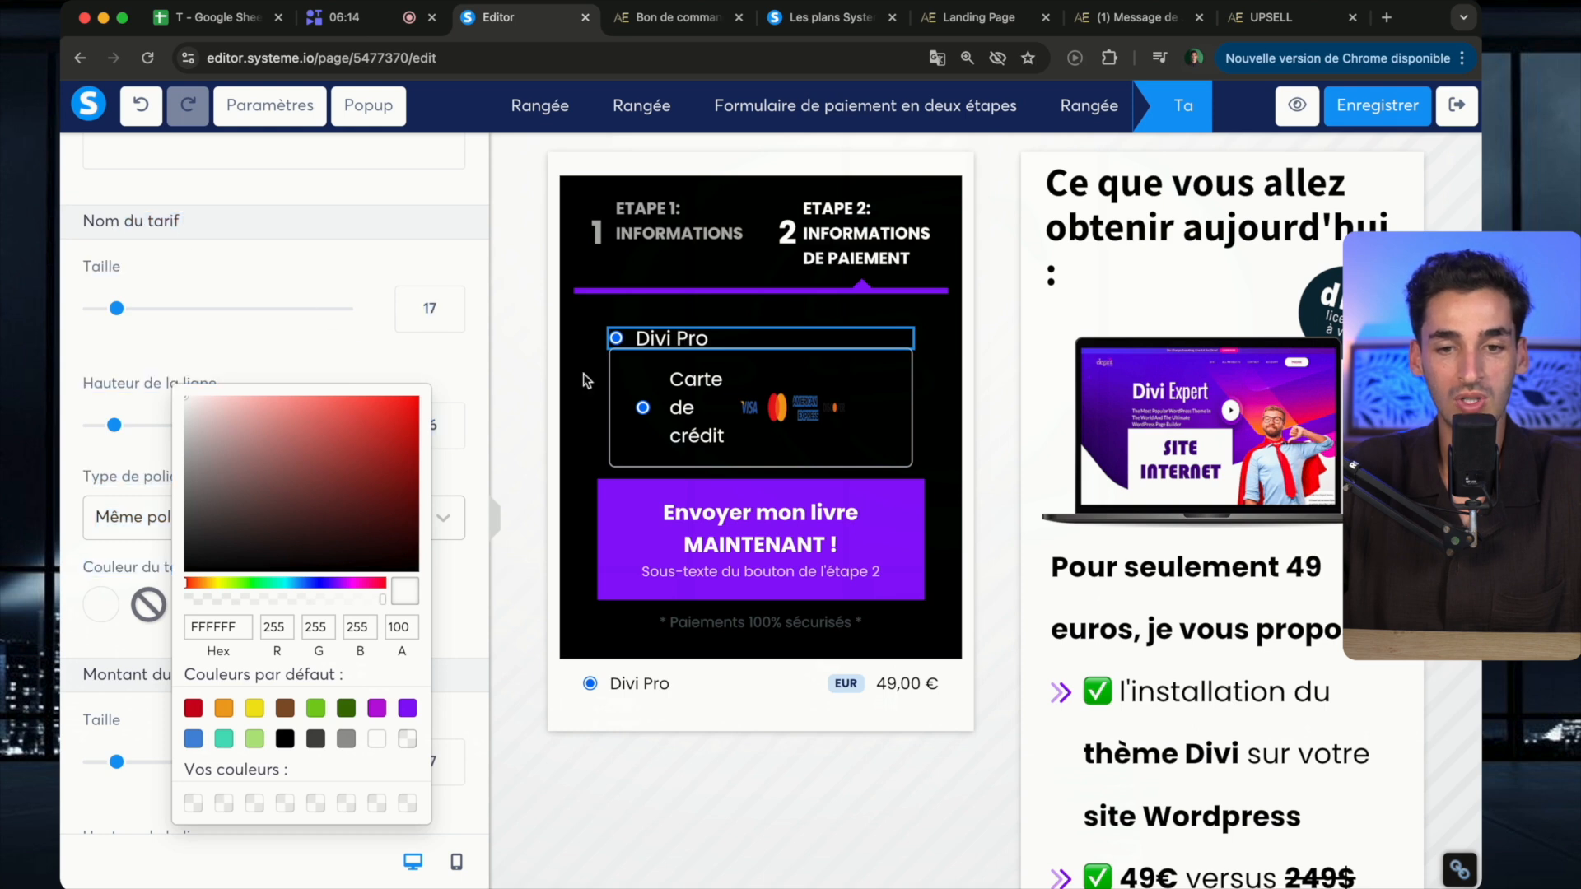
click(888, 338)
click(883, 340)
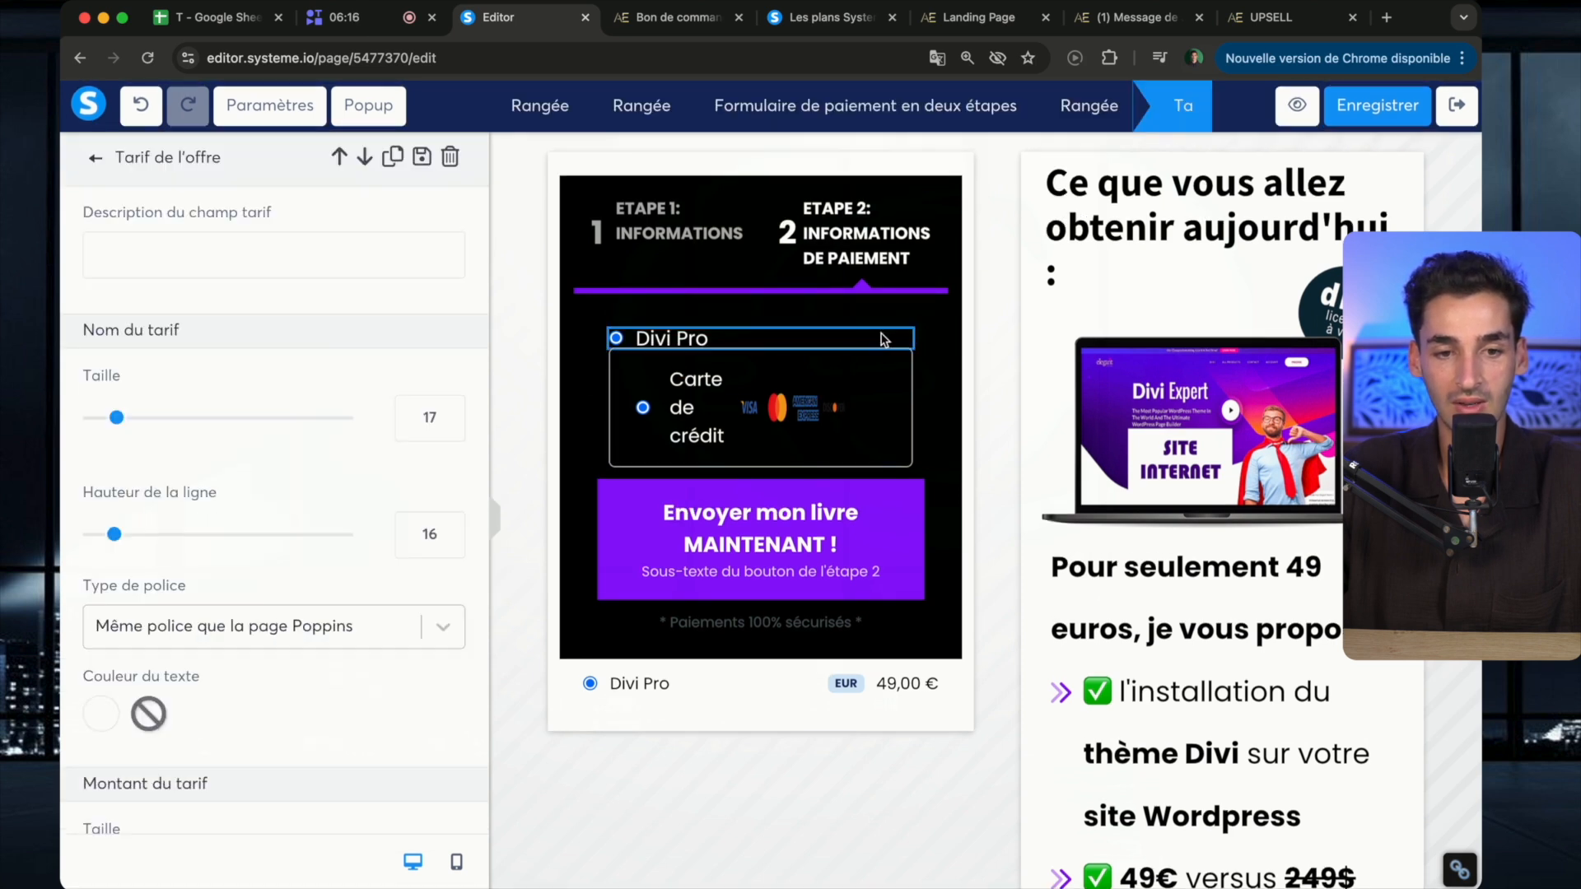
Move the Divi Pro offer price from below the form into the top of step 2 and set its name colour to FFFFFF
drag(639, 681, 680, 323)
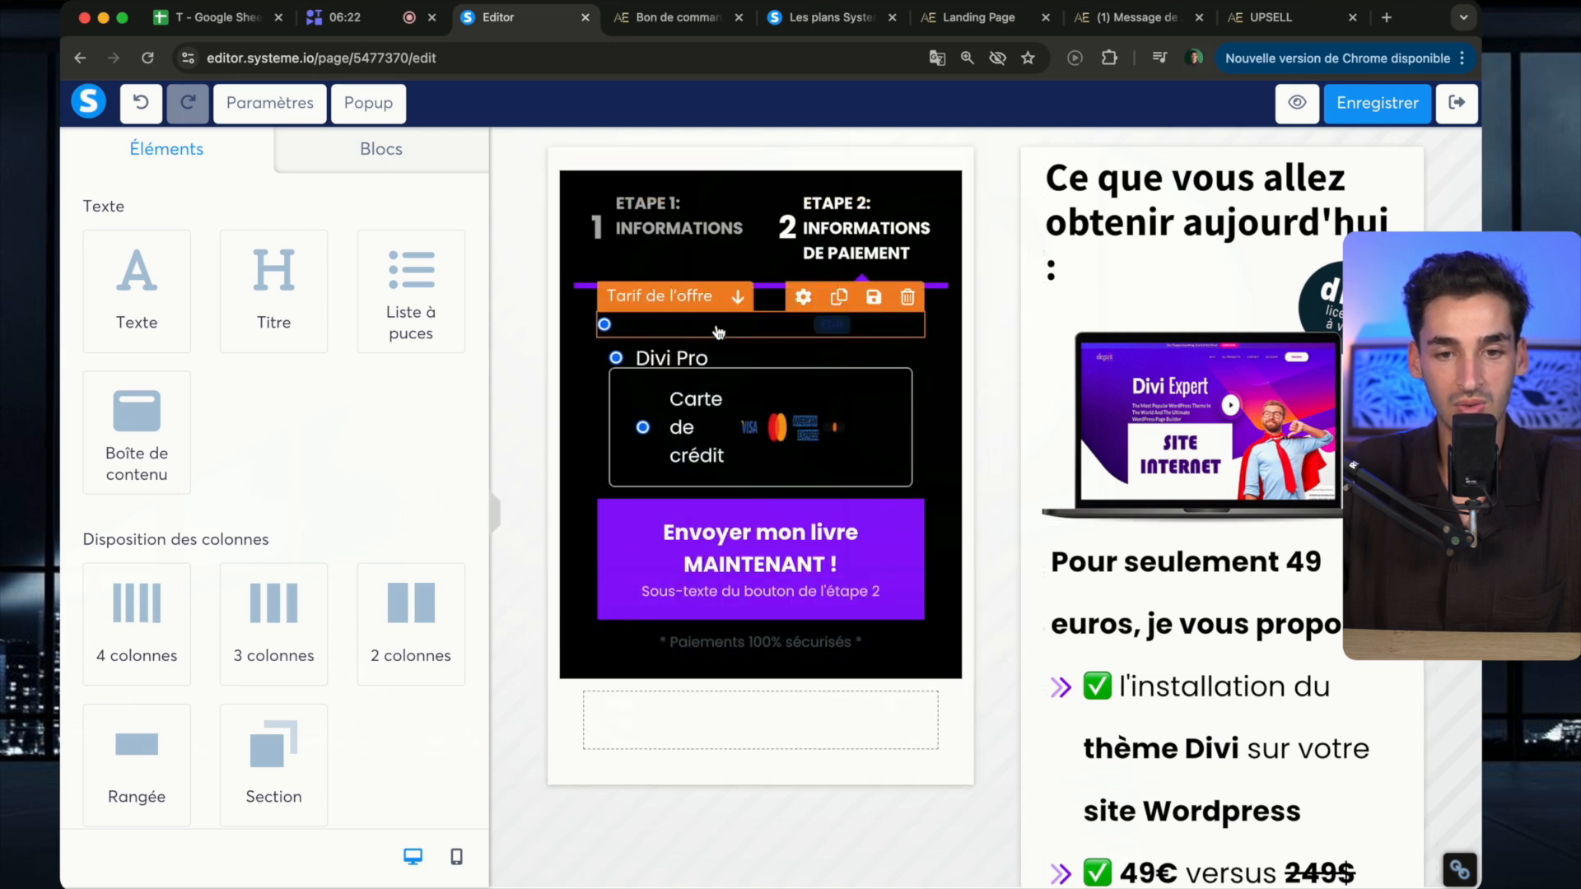
click(725, 332)
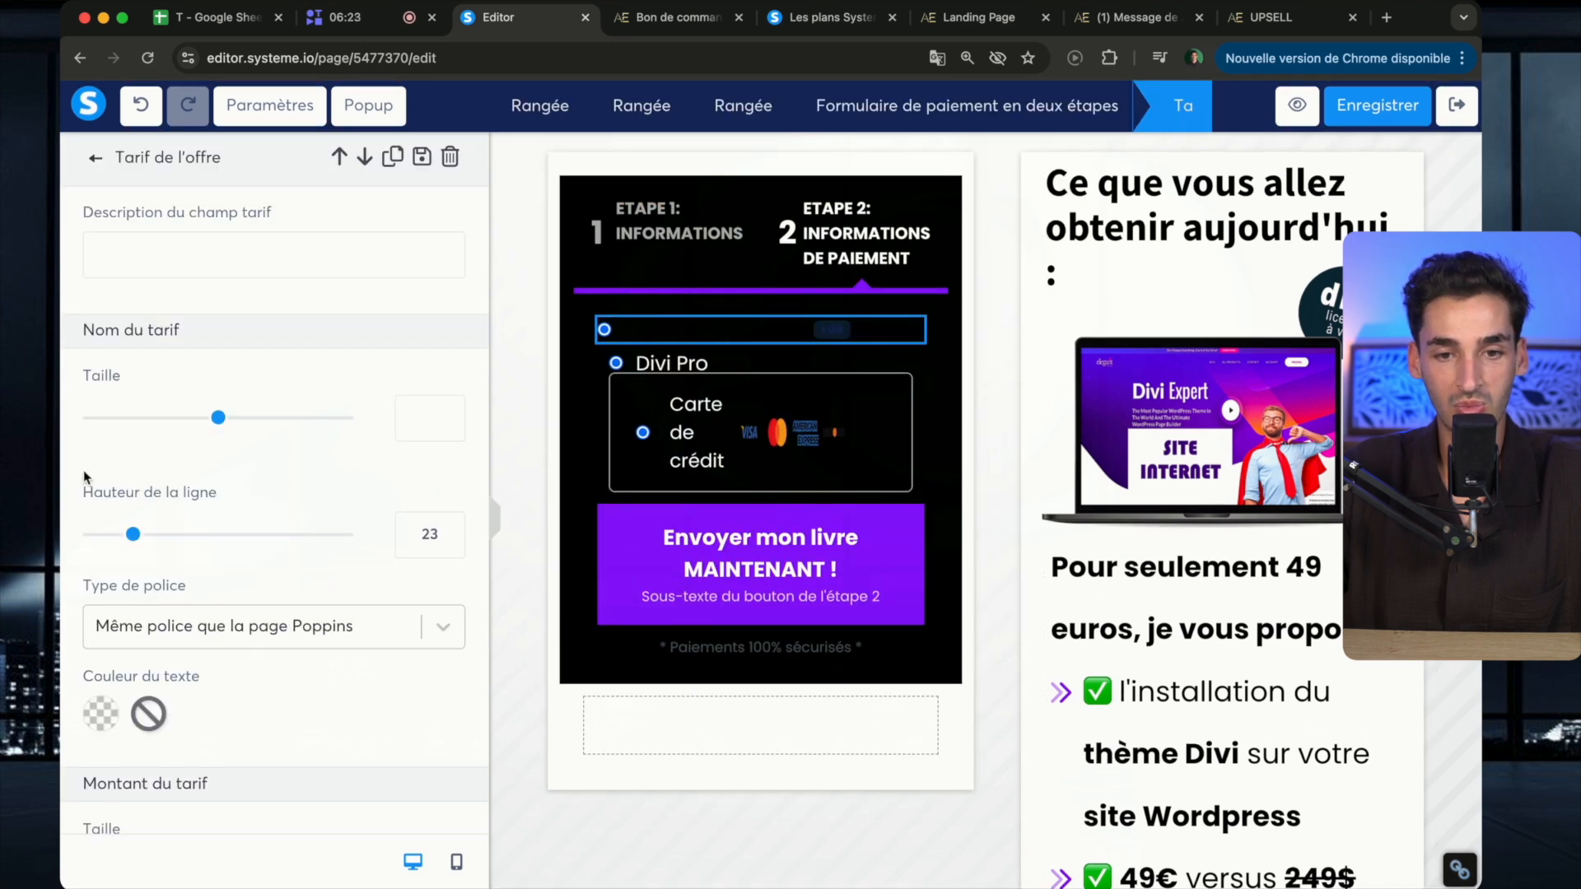
click(102, 725)
drag(277, 578, 61, 261)
click(564, 332)
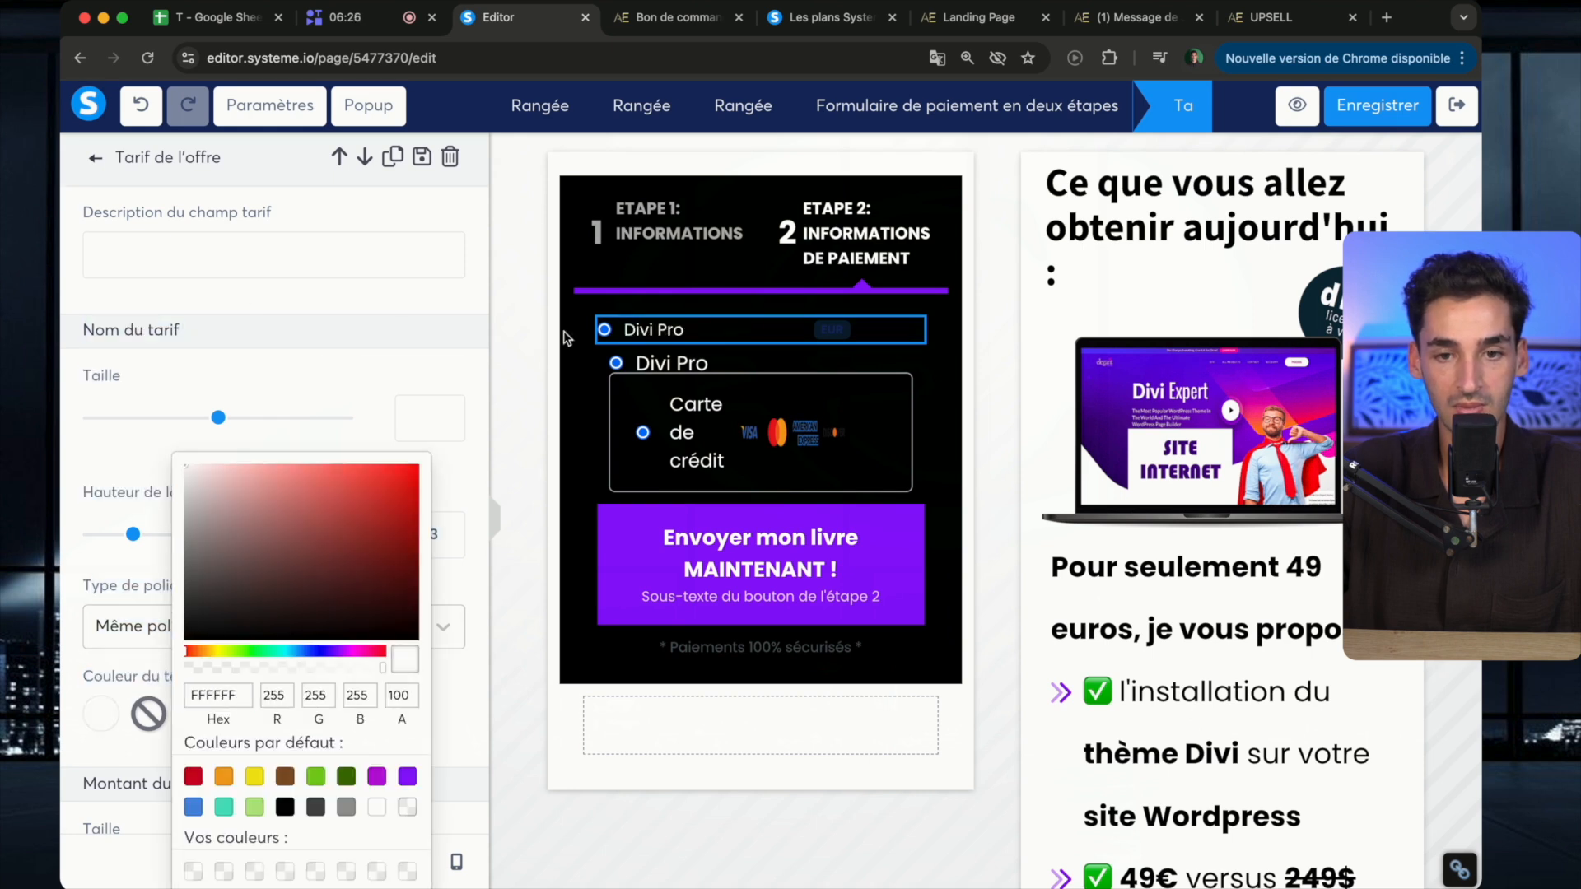
Set the background colour of the row containing the two-step form to light grey E4E4E4
click(952, 345)
scroll(214, 382, down, 6)
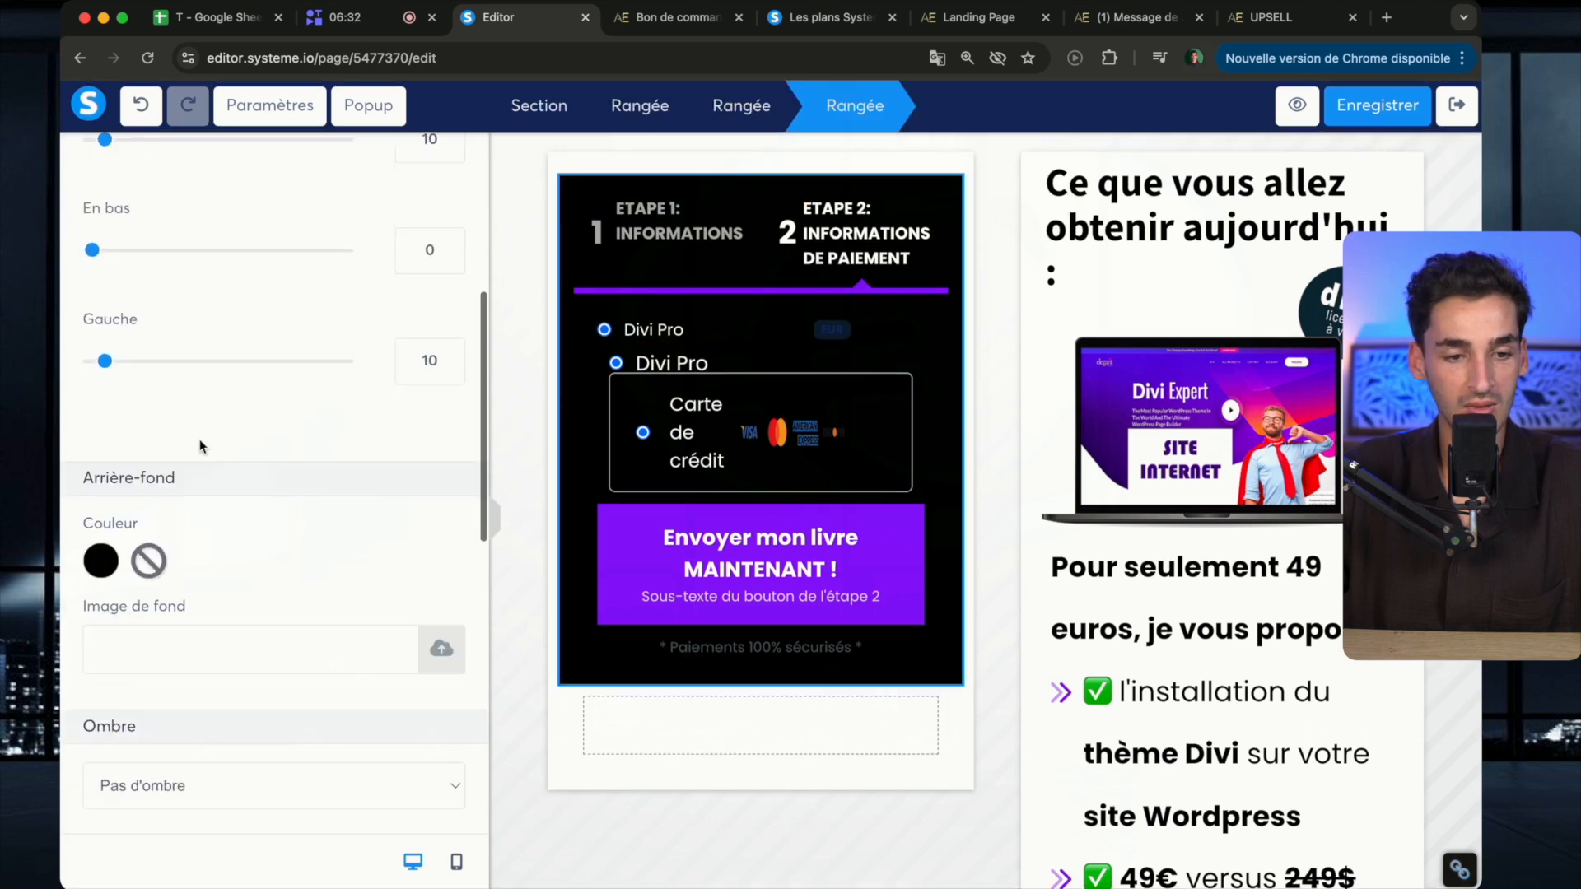
click(101, 455)
drag(253, 331, 206, 263)
click(186, 269)
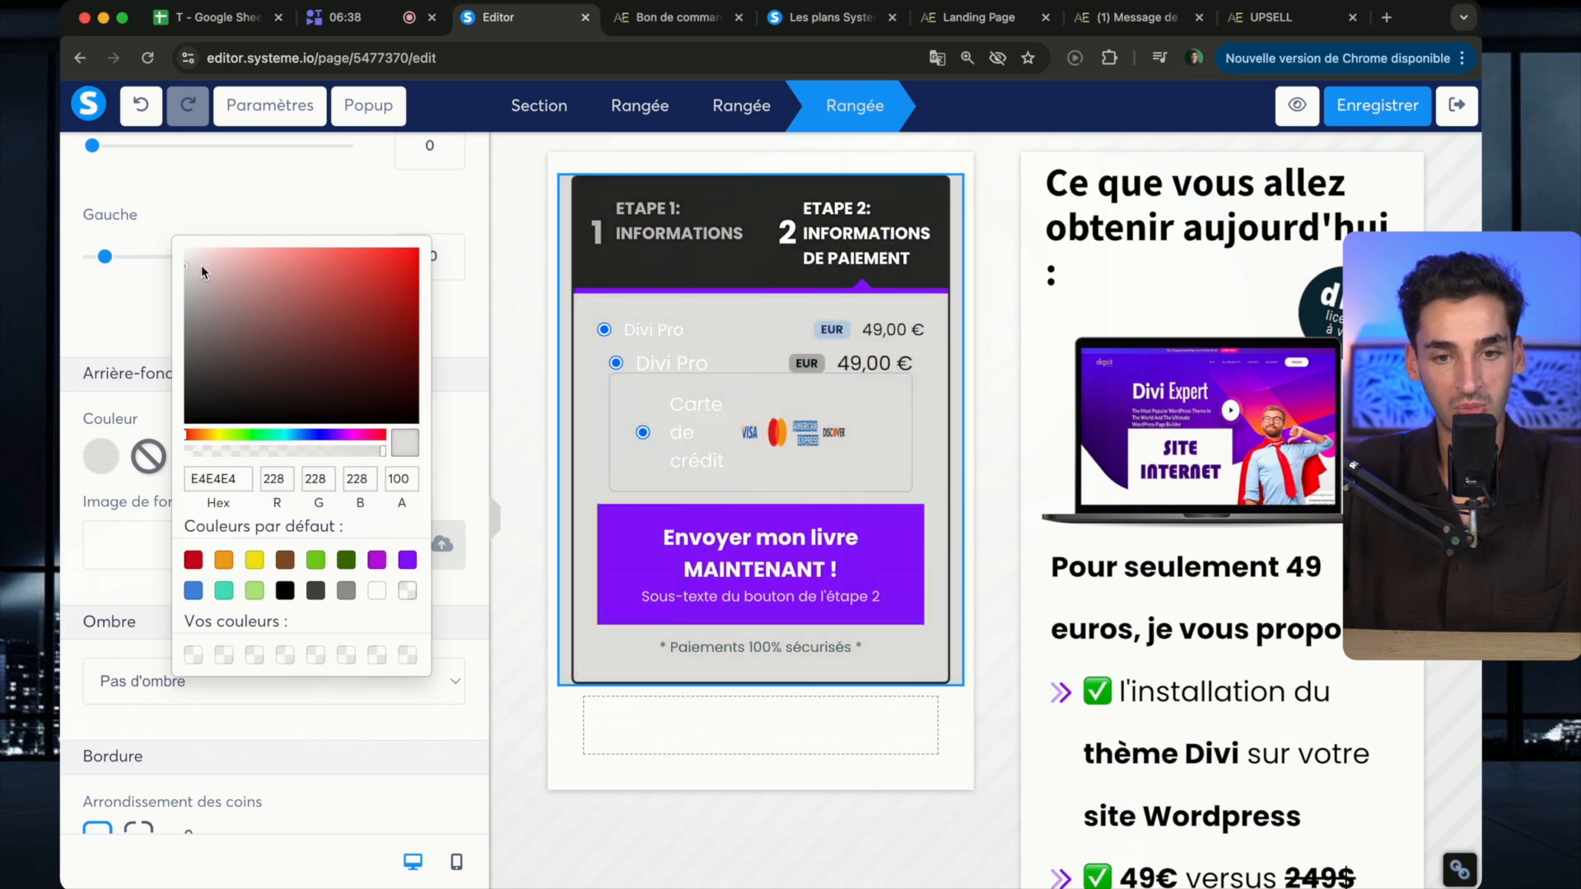
click(511, 369)
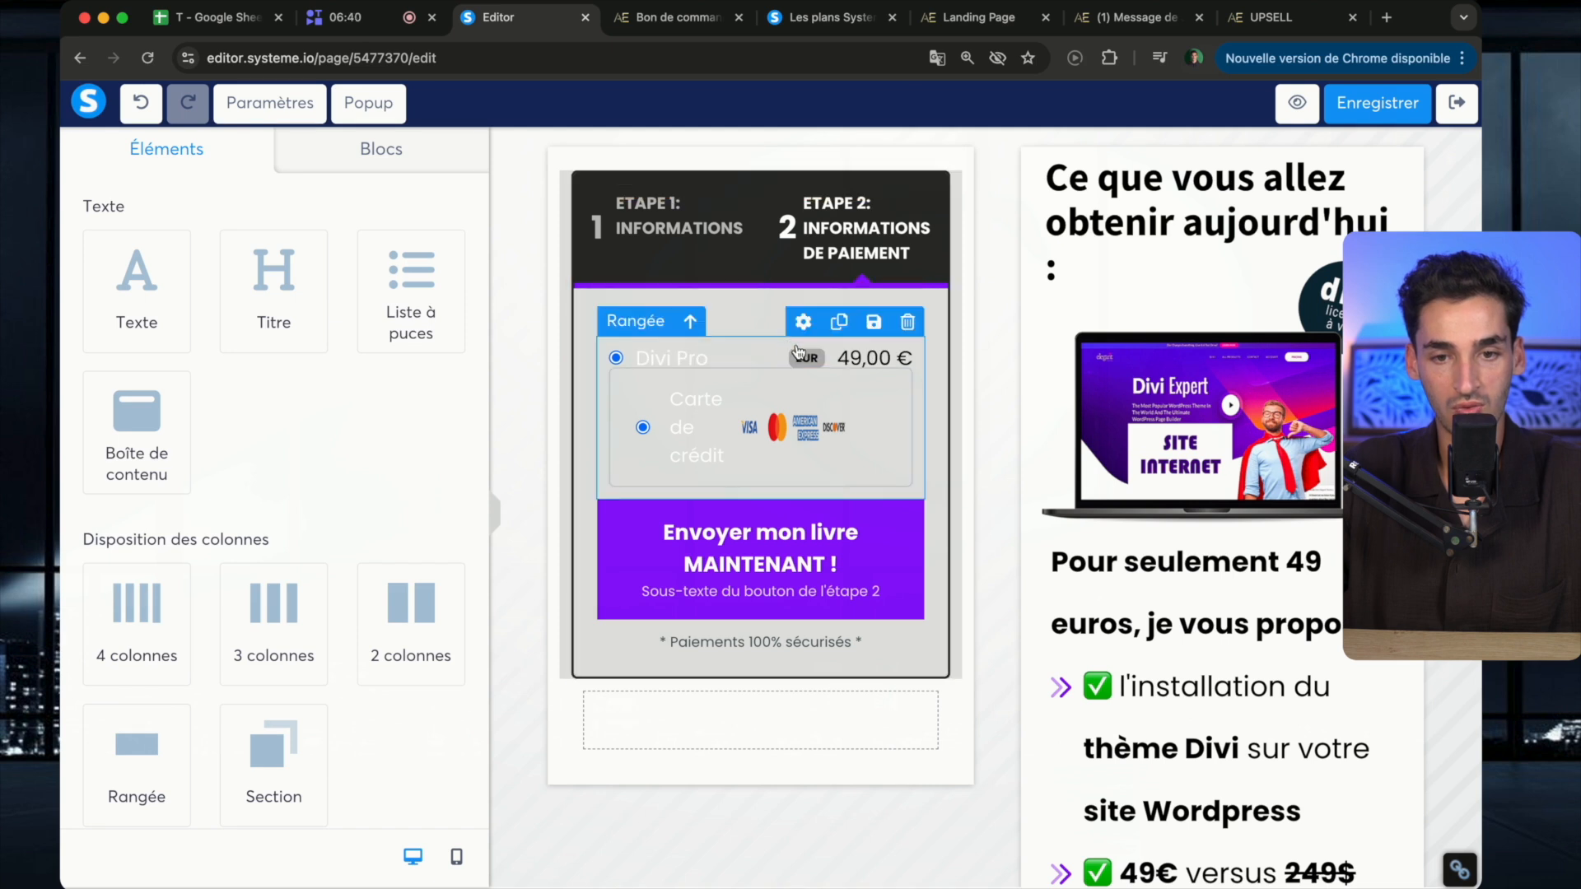
Delete the duplicate Divi Pro offer price at the top of step 2
click(906, 299)
key(Return)
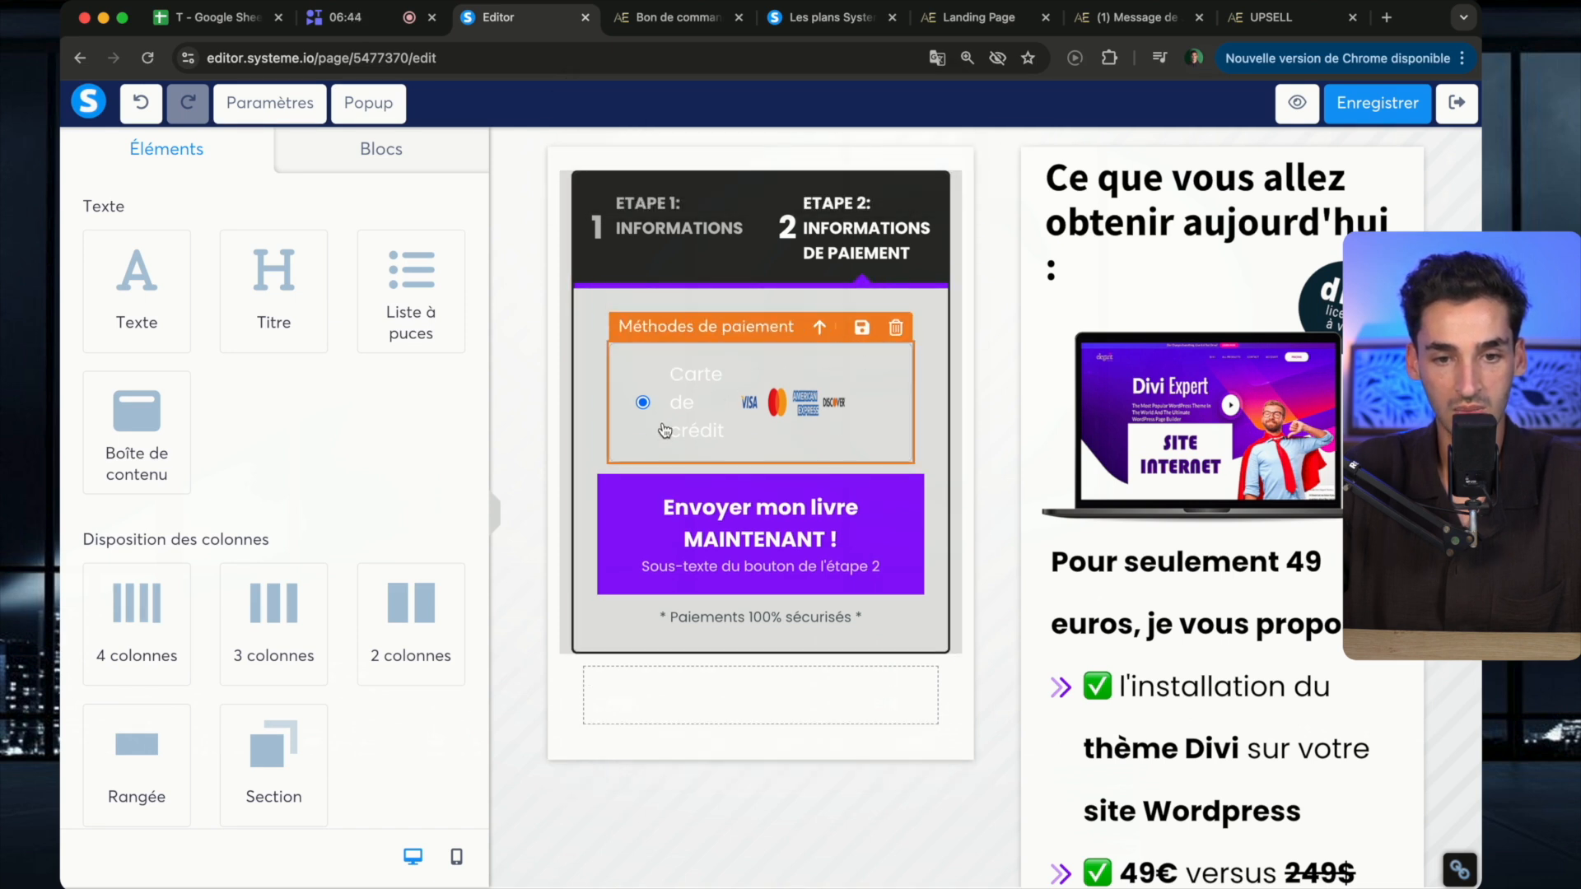
Set the step 2 button text to "Acheter" and clear the button's subtitle
click(780, 537)
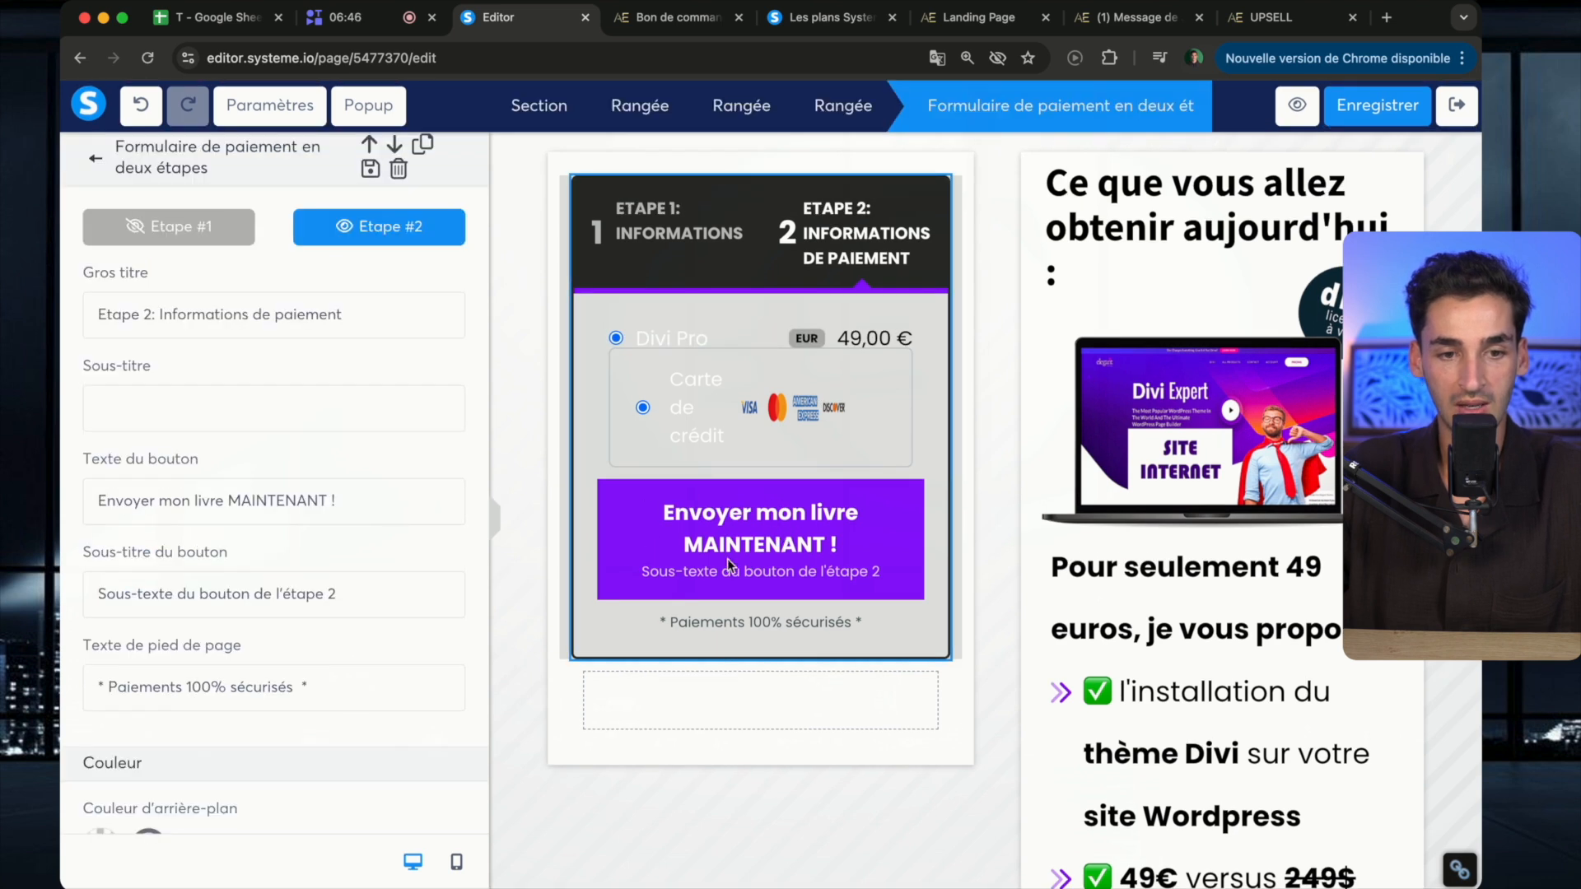
triple_click(210, 500)
key(BackSpace)
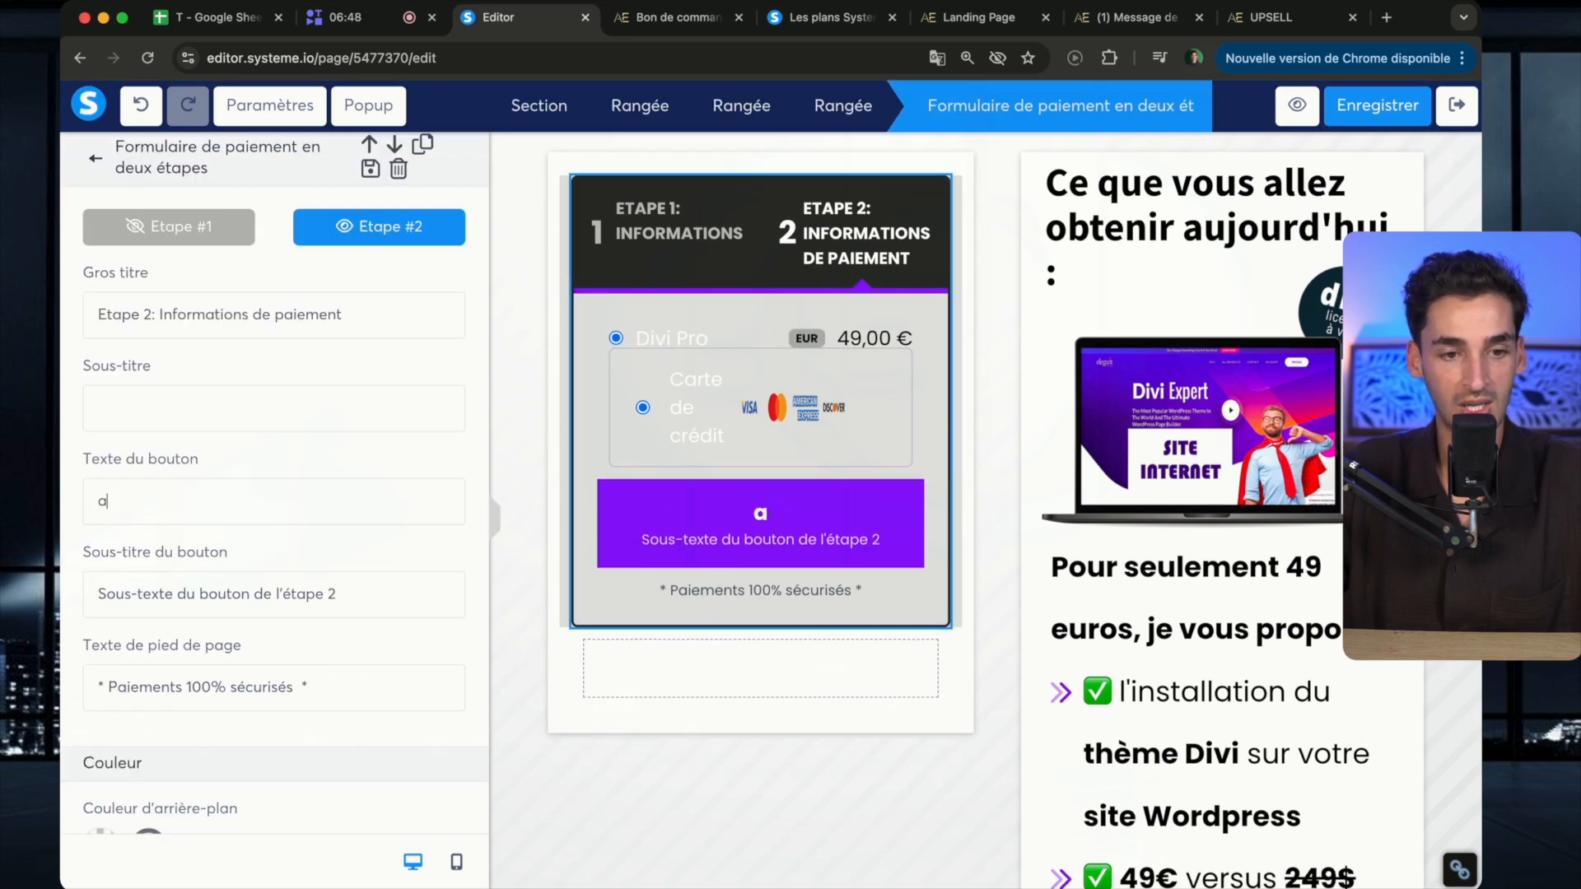
text(Acheter)
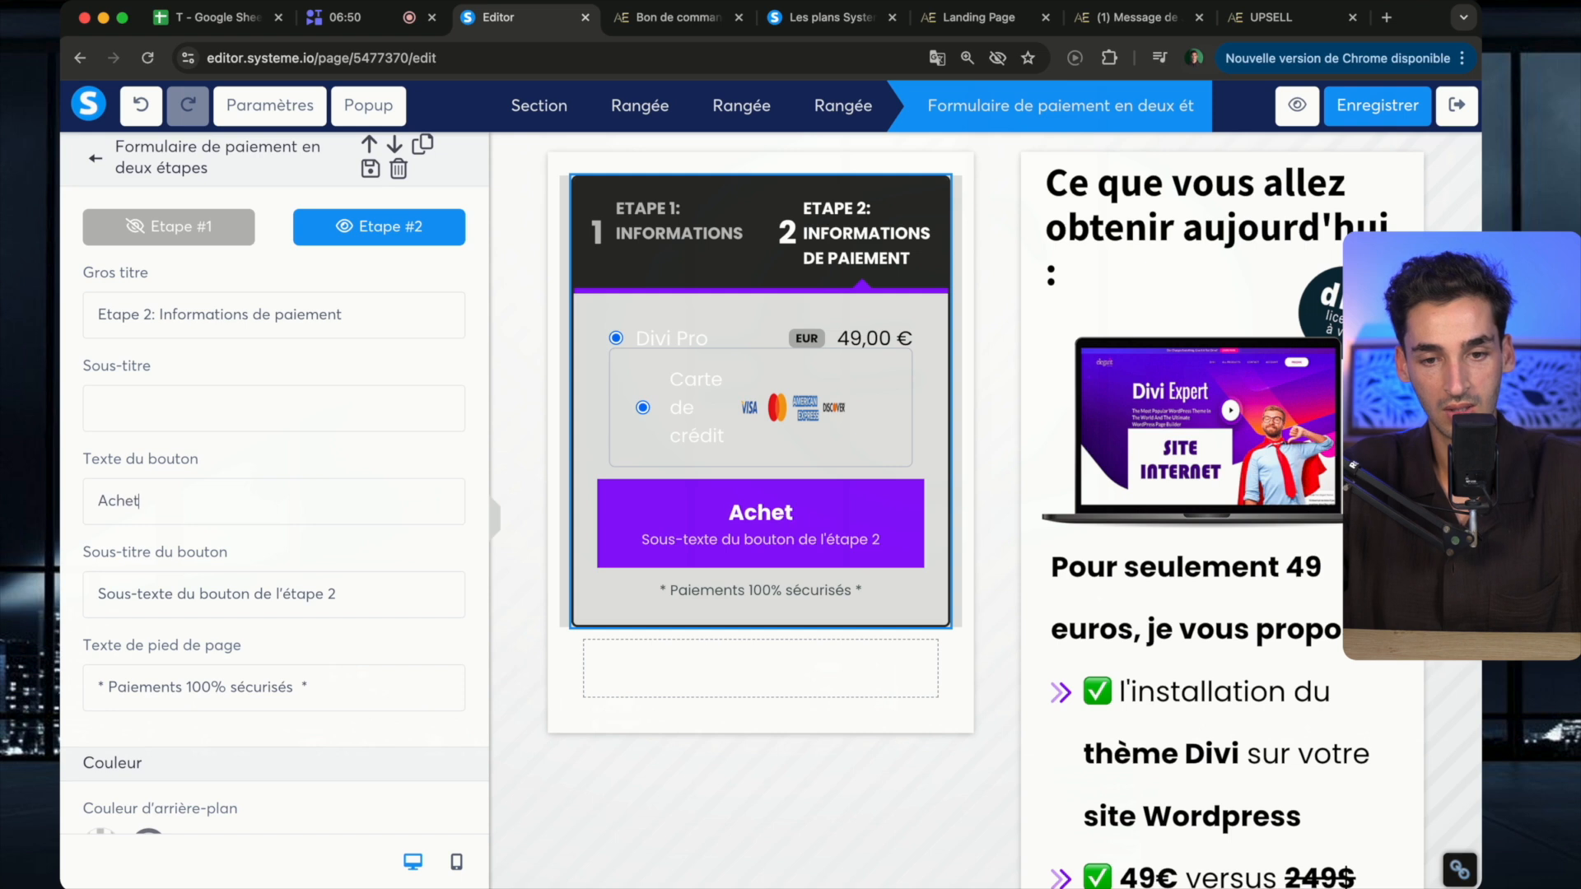
triple_click(276, 592)
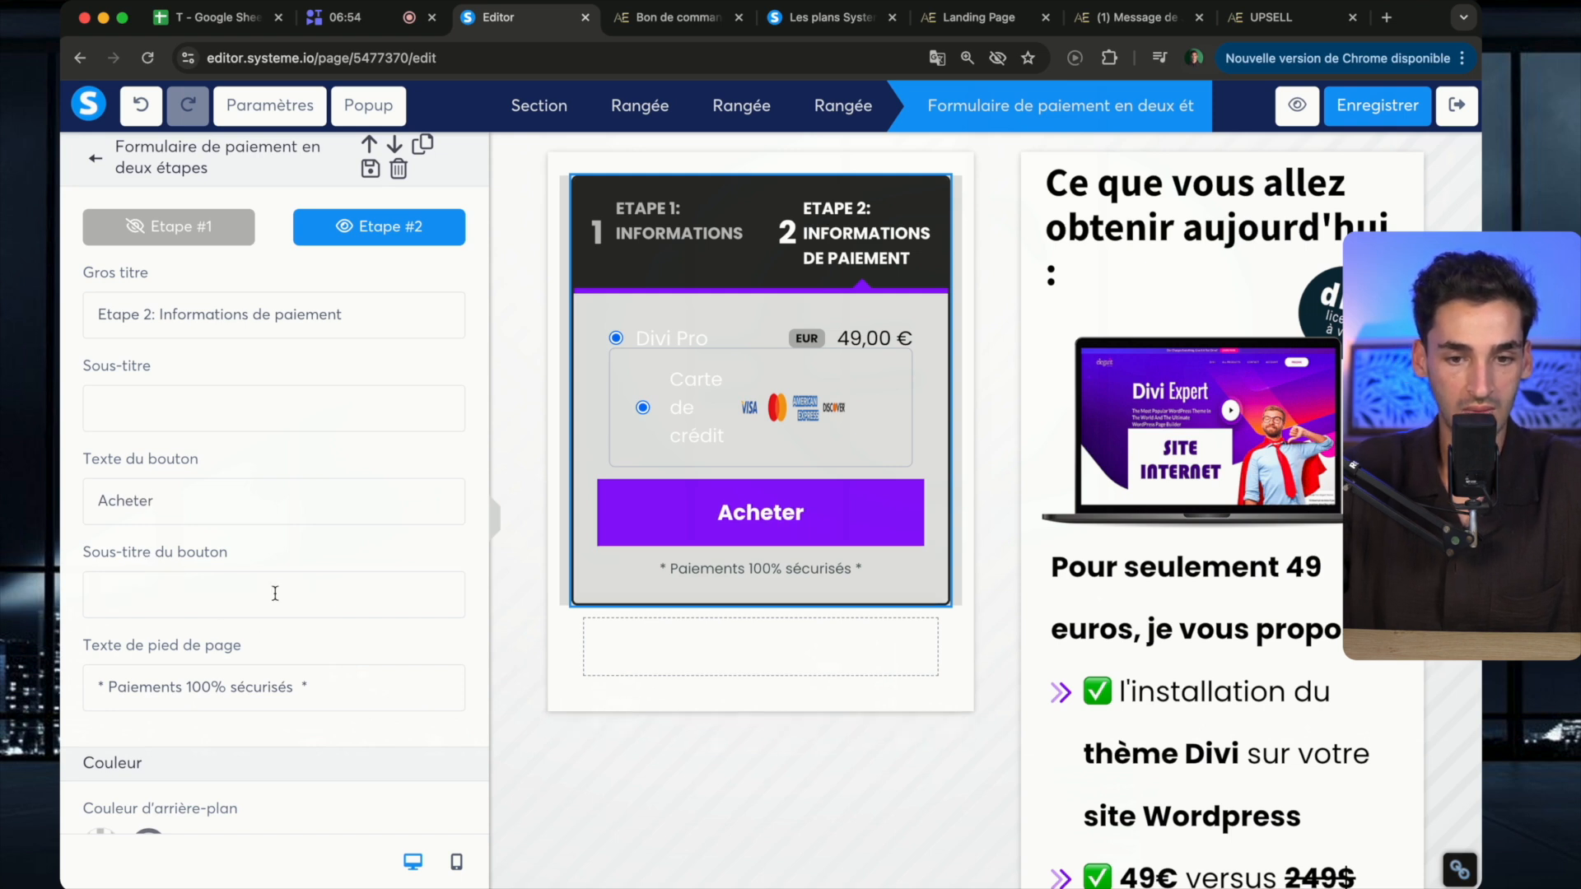
Delete the empty row below the two-step form
click(554, 642)
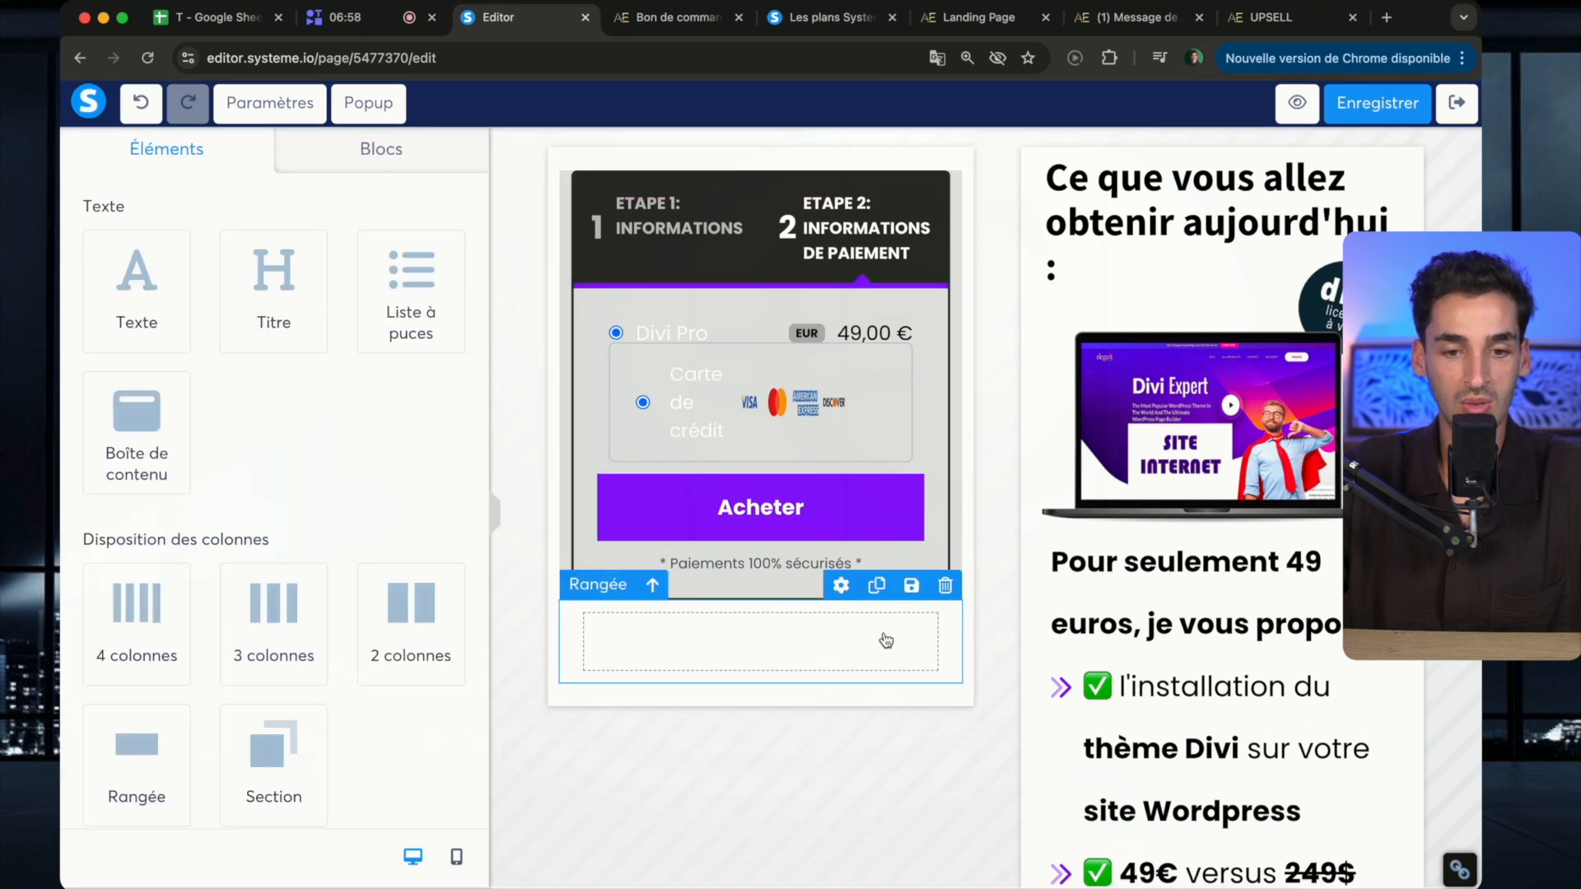
click(946, 583)
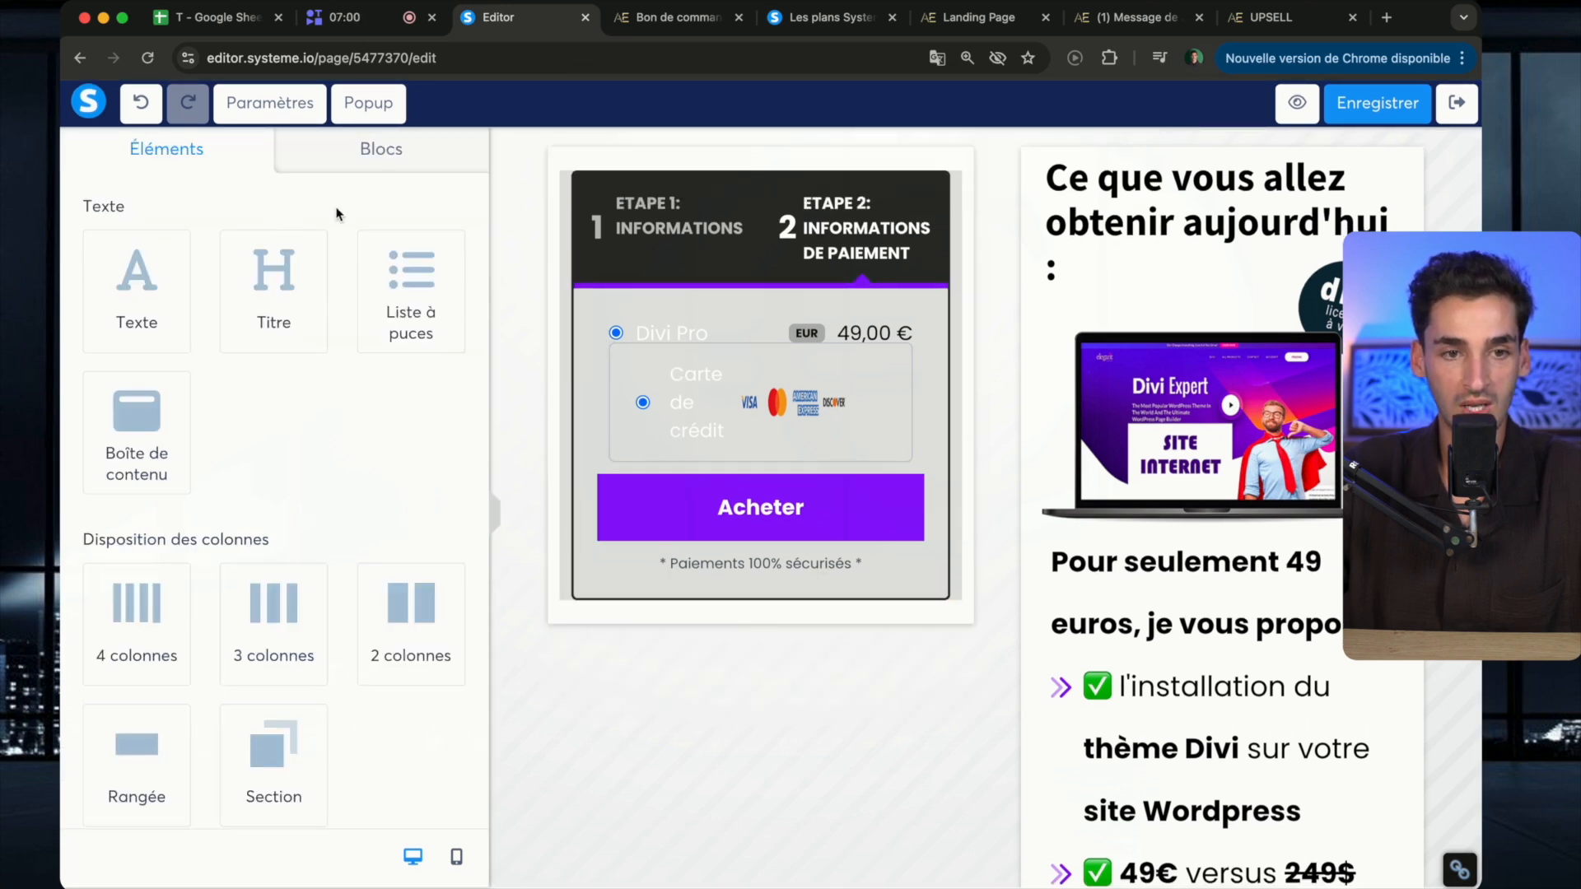
Examine the two-step form's colour settings and the background colour code of its surrounding row
click(586, 465)
scroll(274, 431, down, 6)
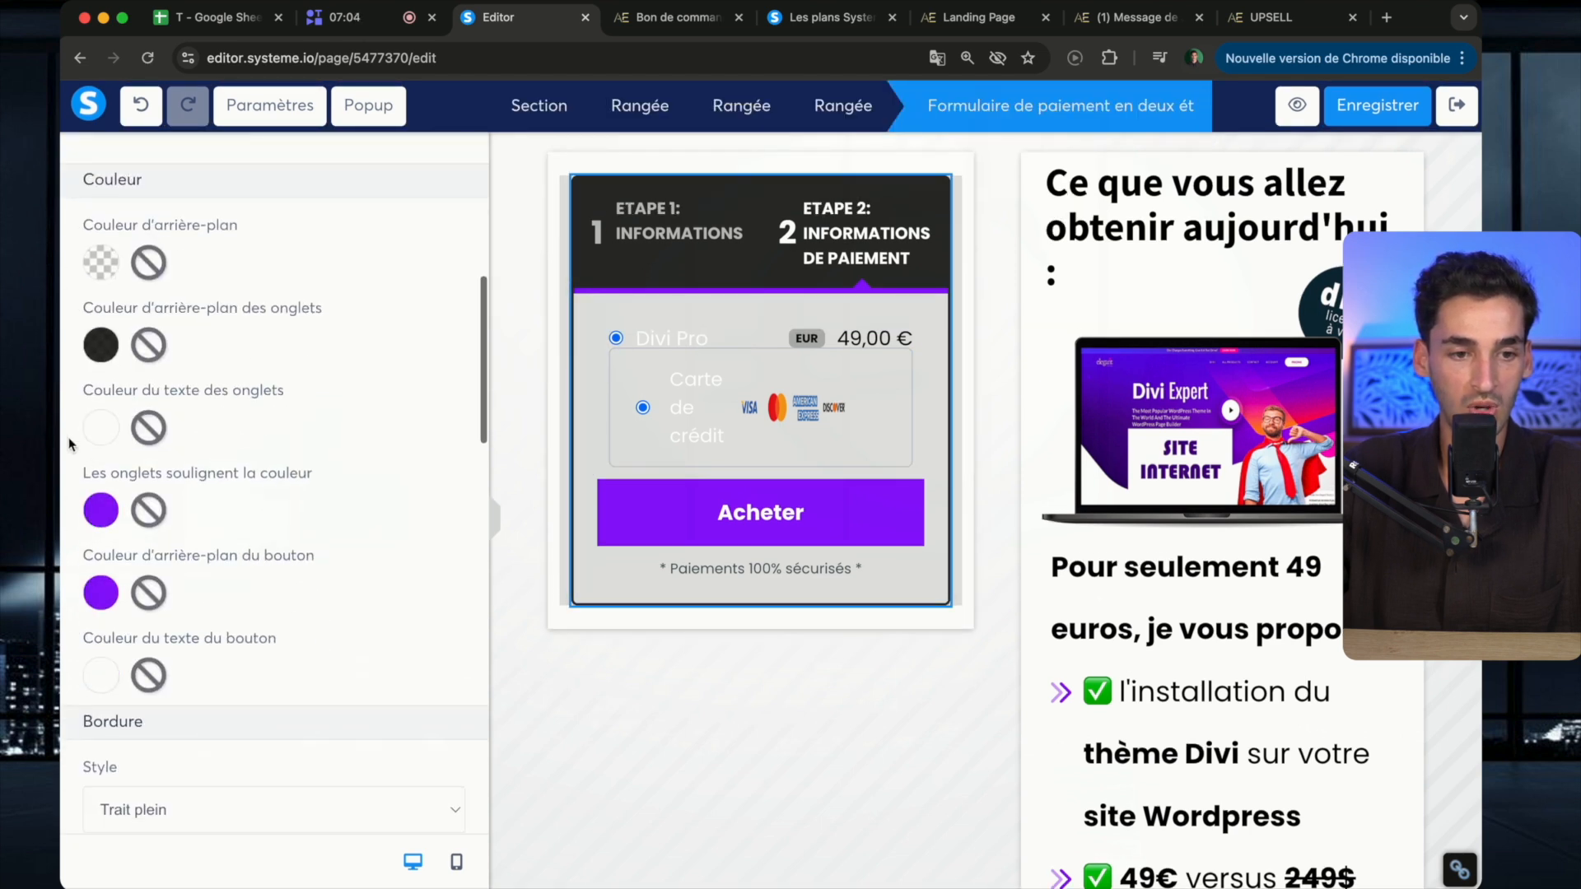
scroll(101, 425, down, 5)
click(606, 432)
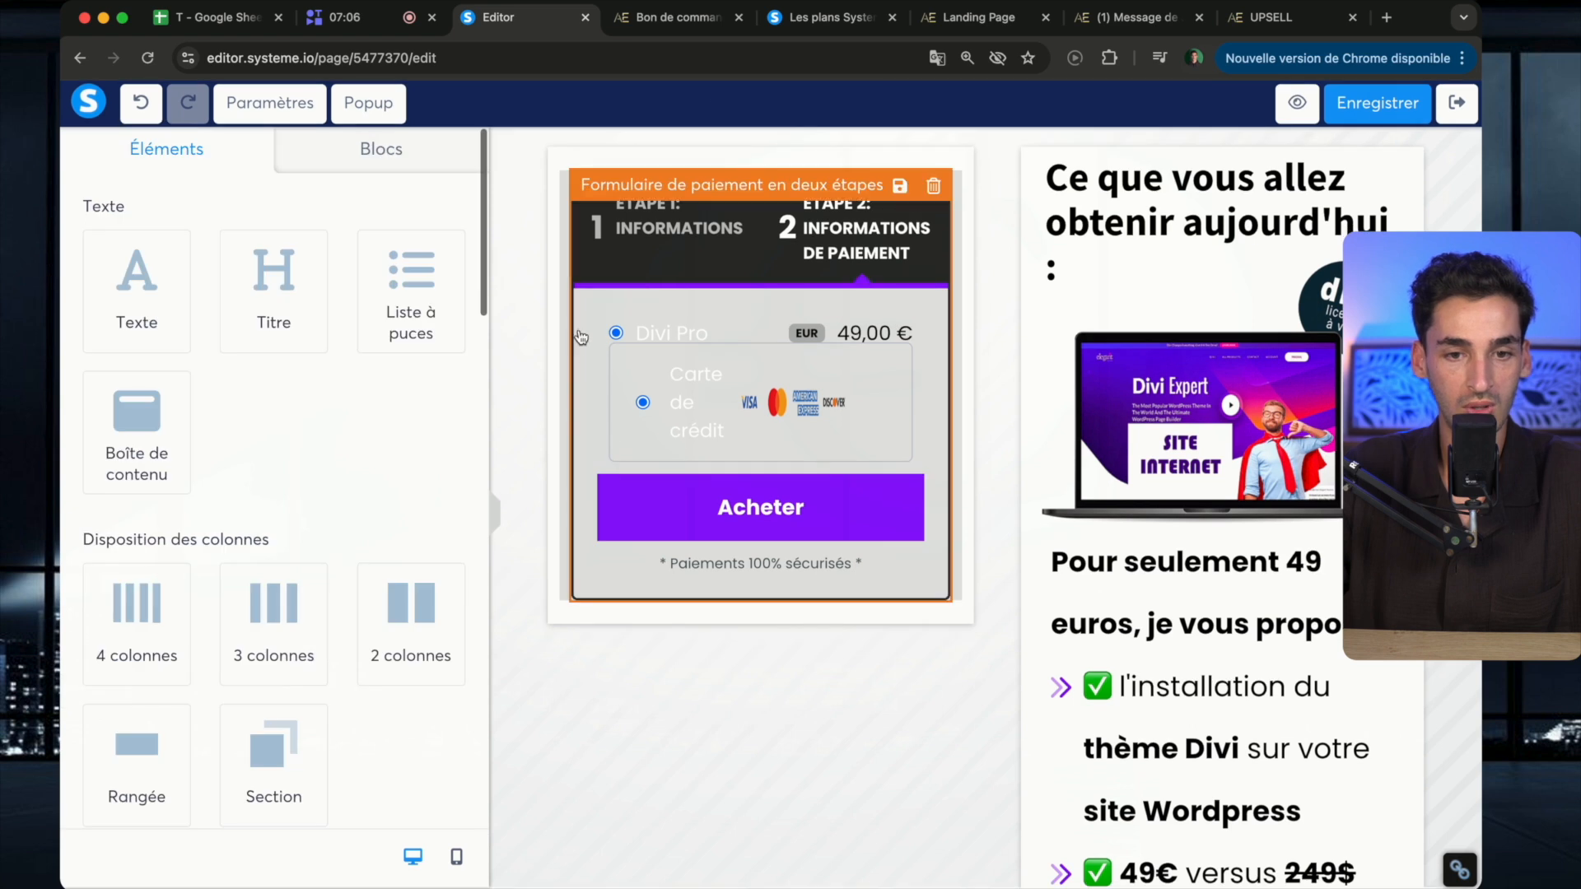
click(568, 342)
scroll(241, 586, down, 8)
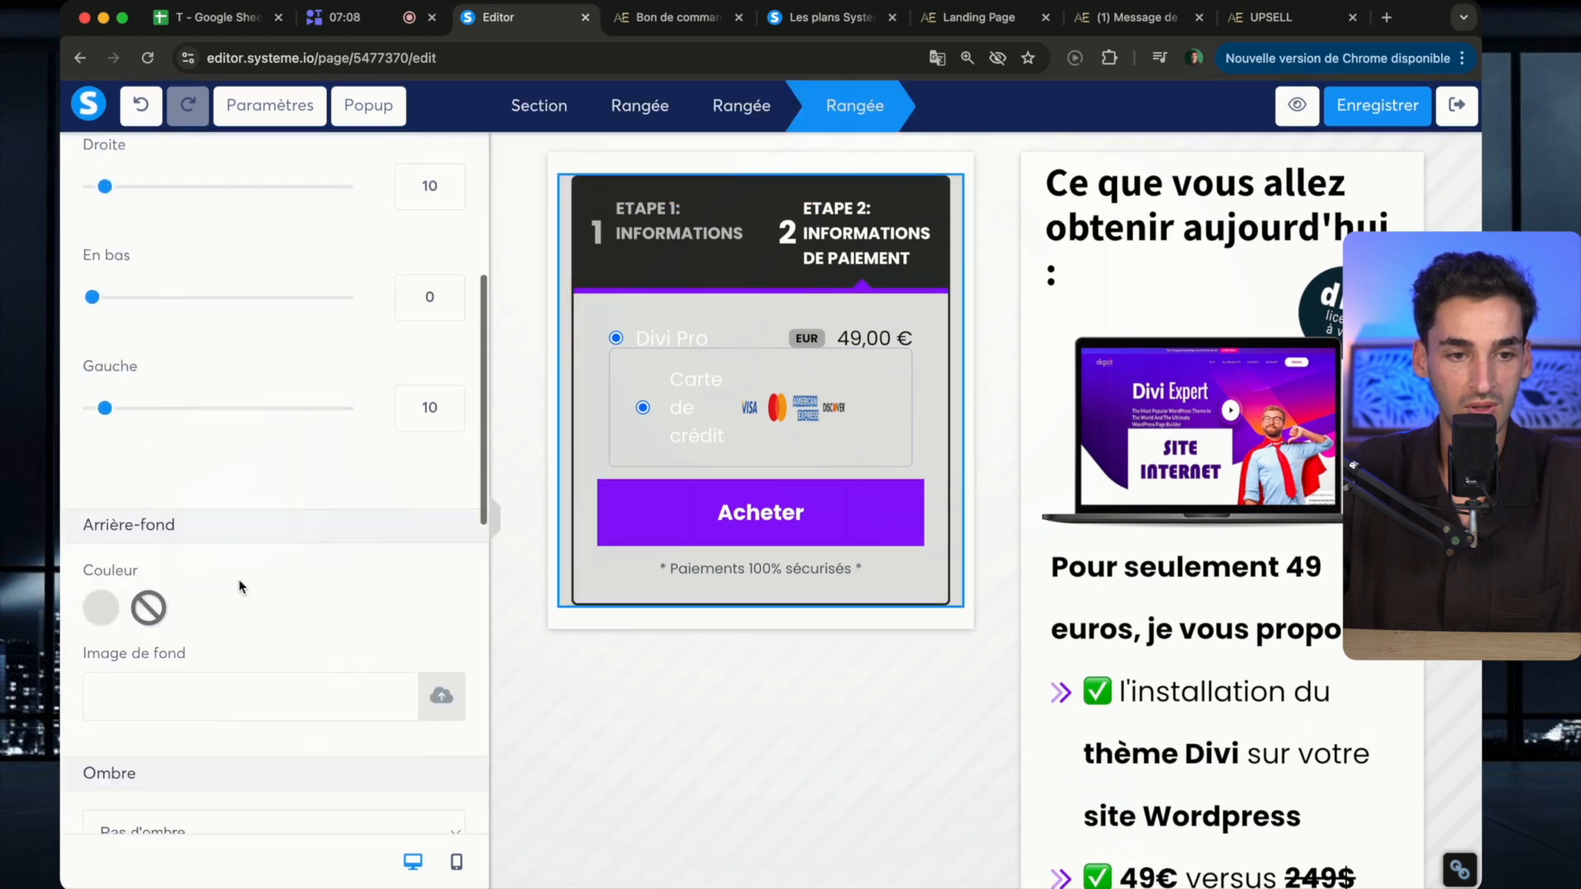
click(93, 352)
double_click(217, 377)
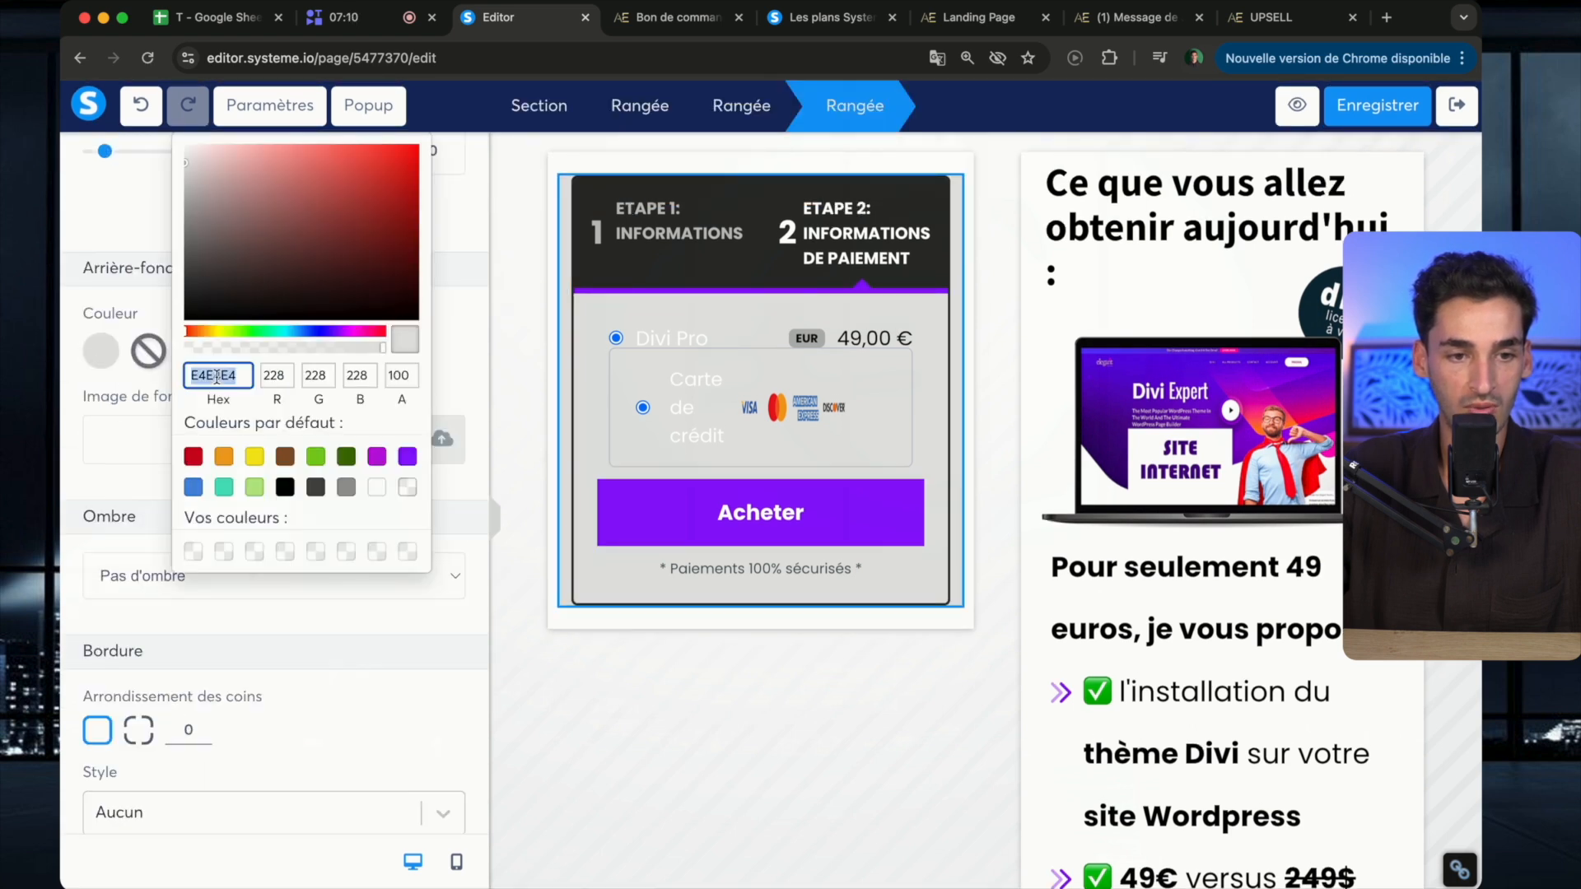
Review the two-step form by displaying step 1 and switching back to step 2
click(720, 219)
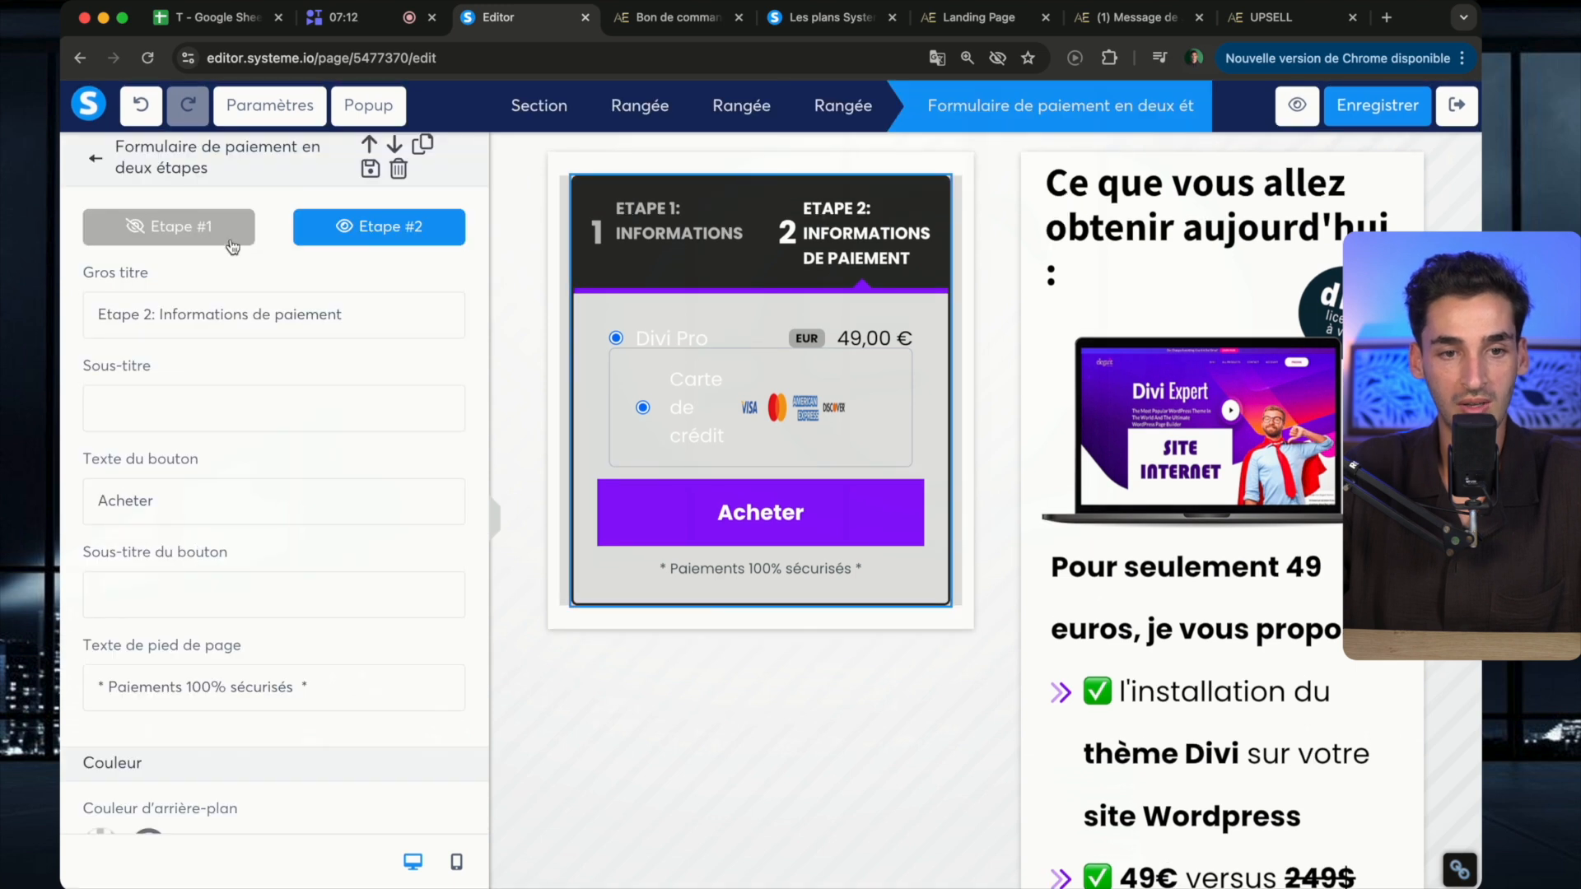
click(205, 224)
click(813, 795)
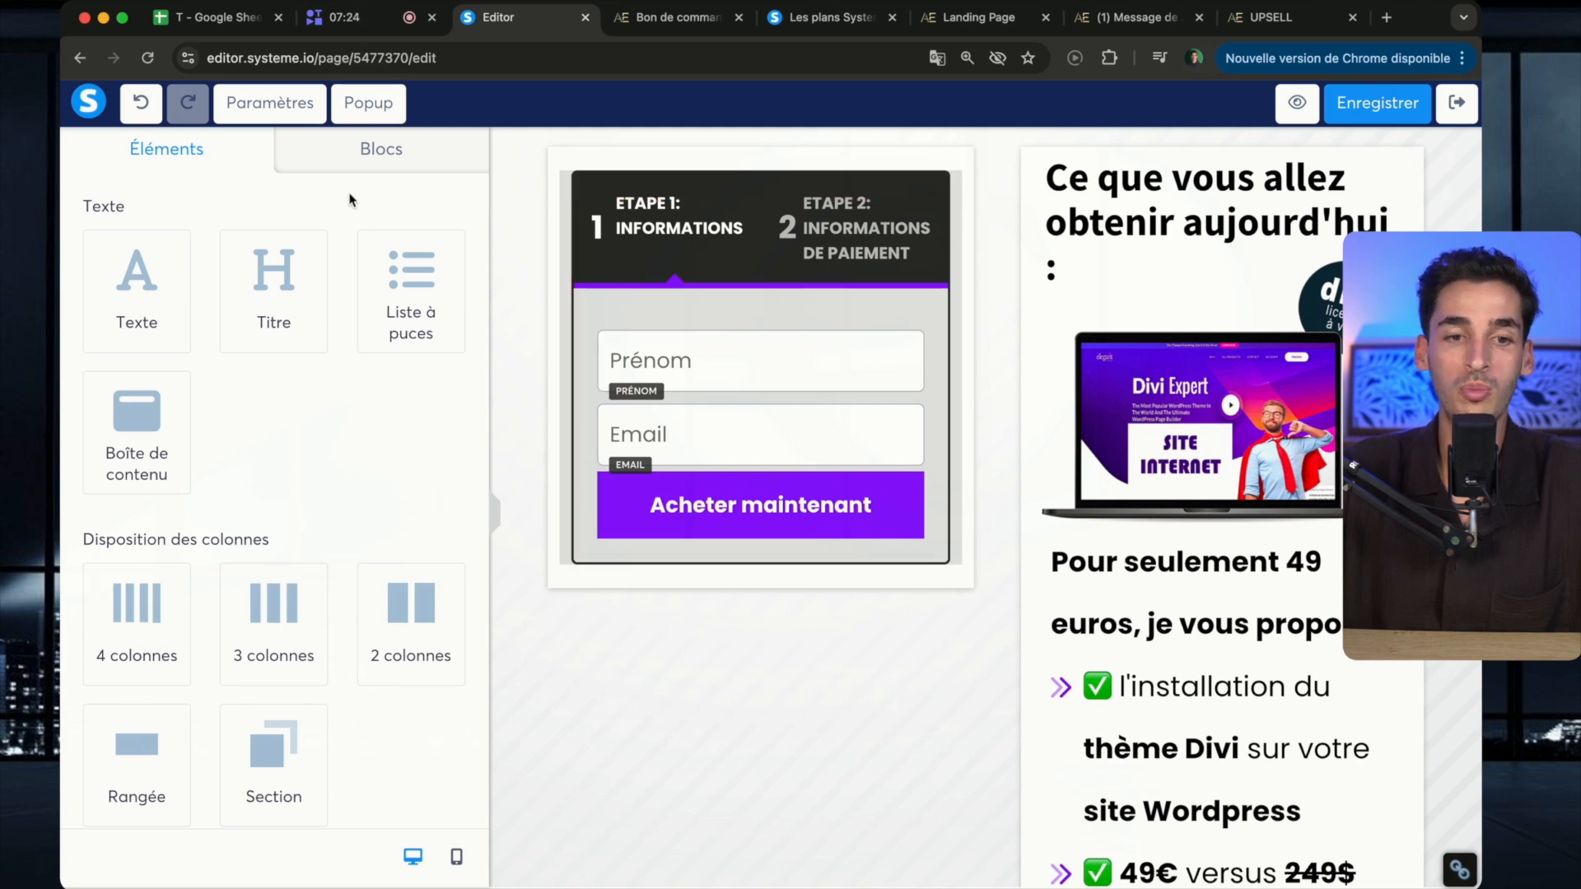
click(661, 232)
click(404, 235)
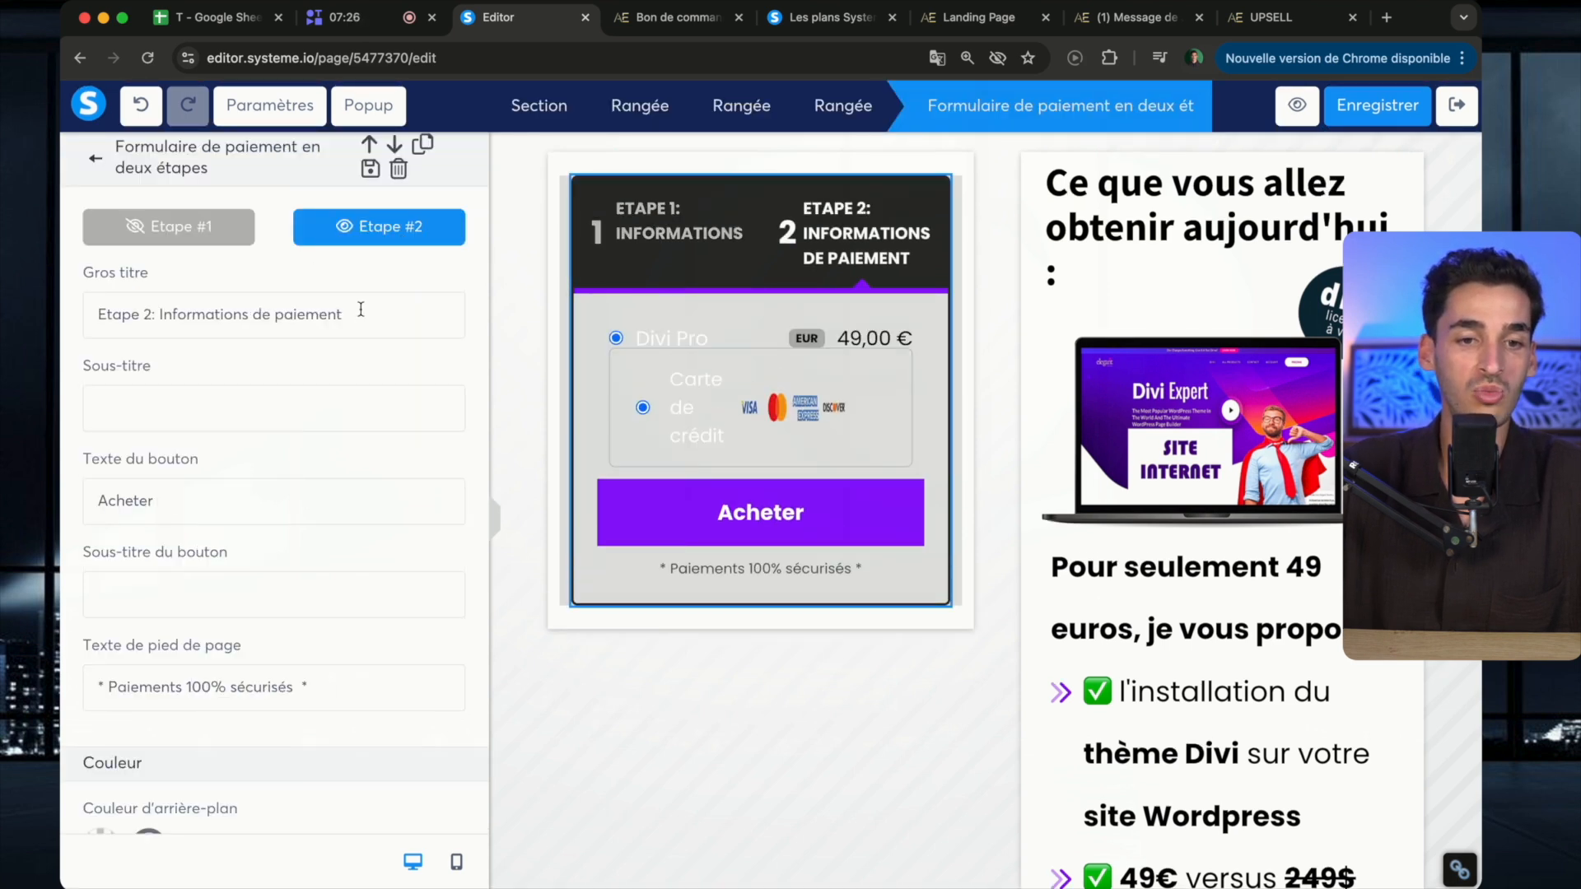
scroll(294, 462, down, 1)
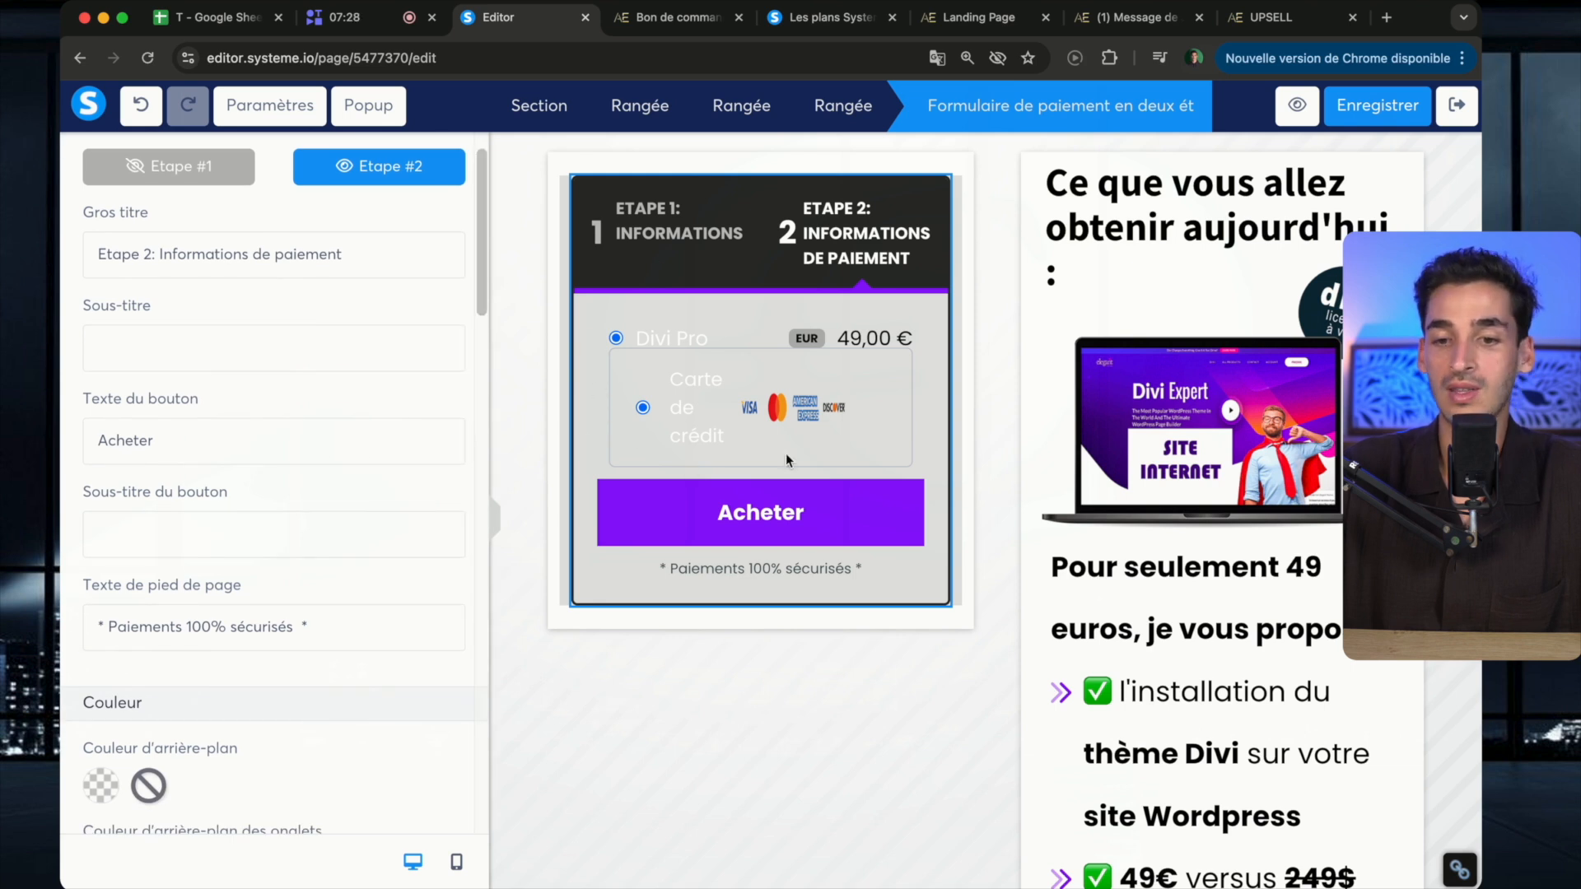